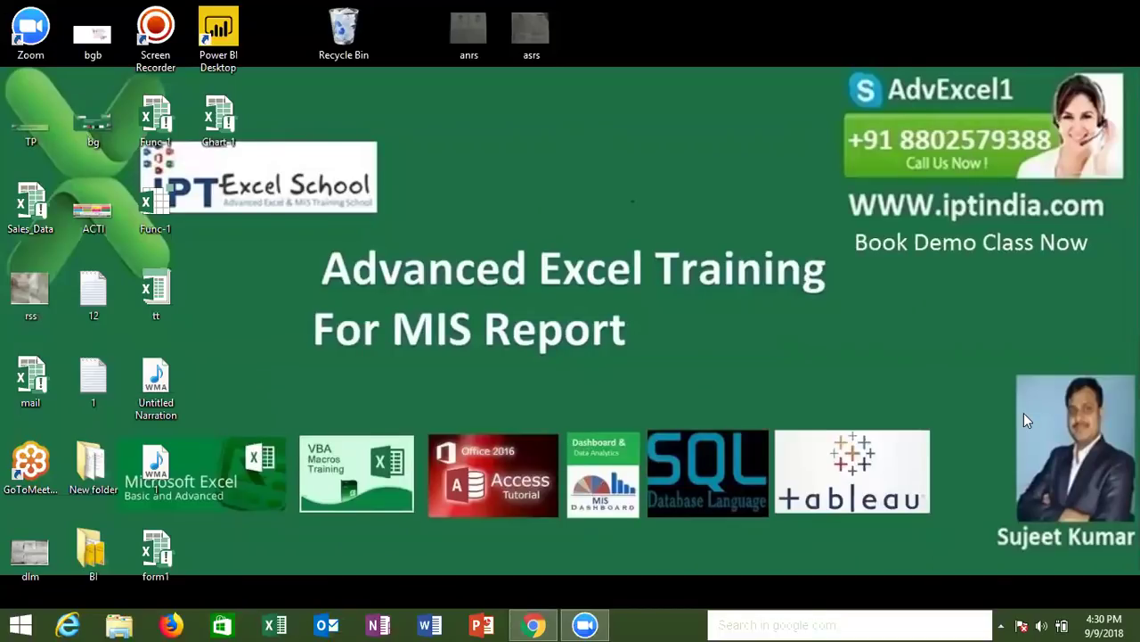
# Check the hidden tray icons, then refresh the desktop
pyautogui.click(1002, 624)
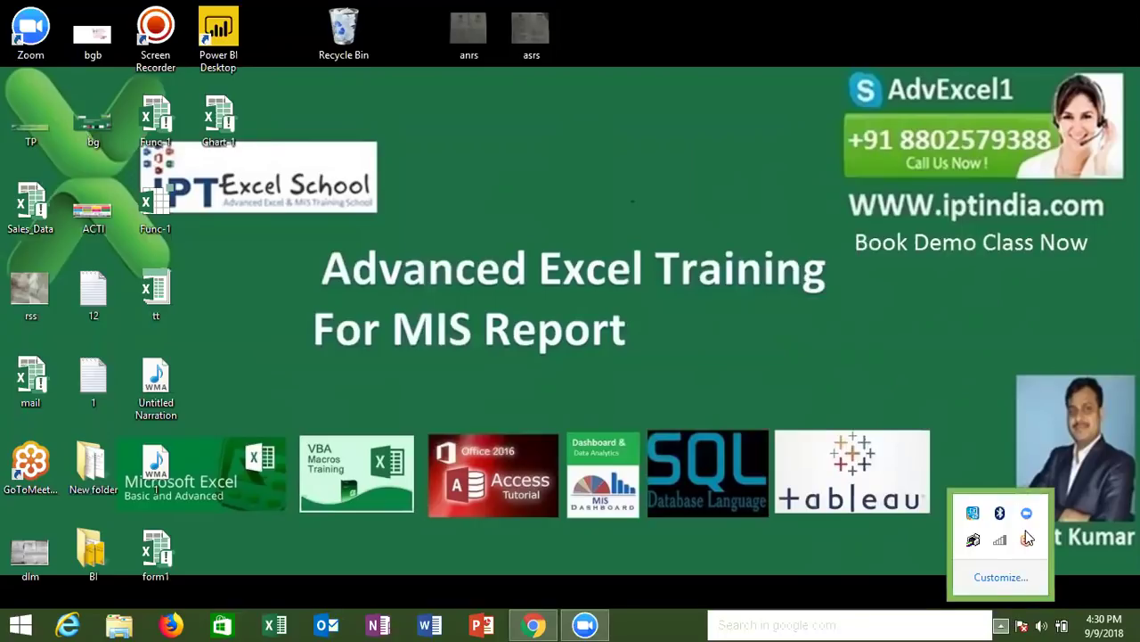
pyautogui.click(951, 407)
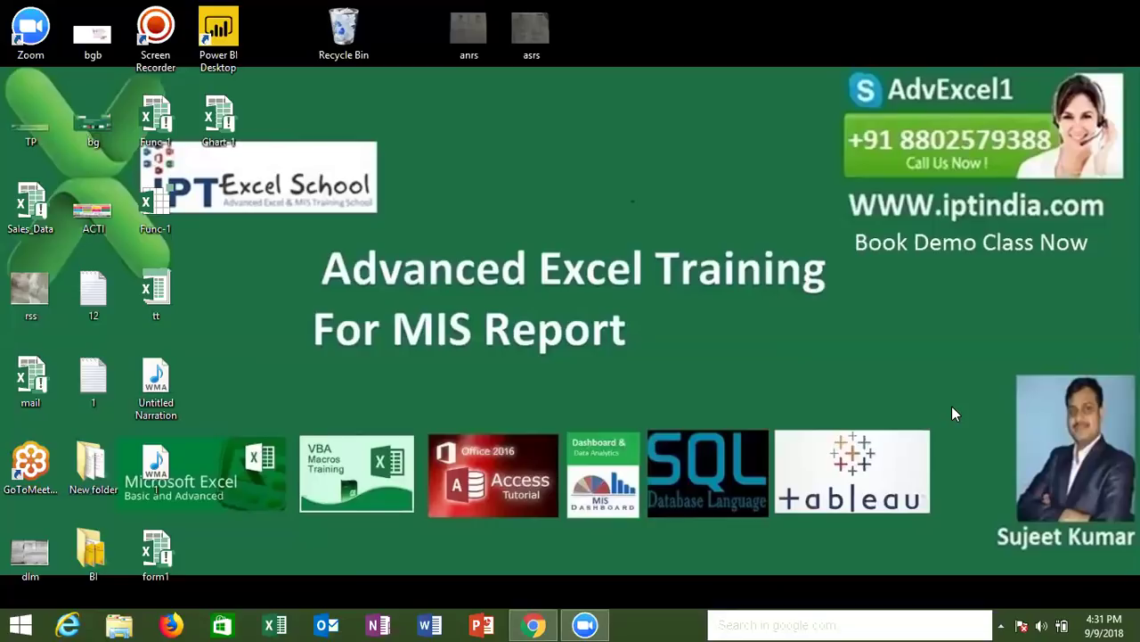
pyautogui.rightClick(543, 167)
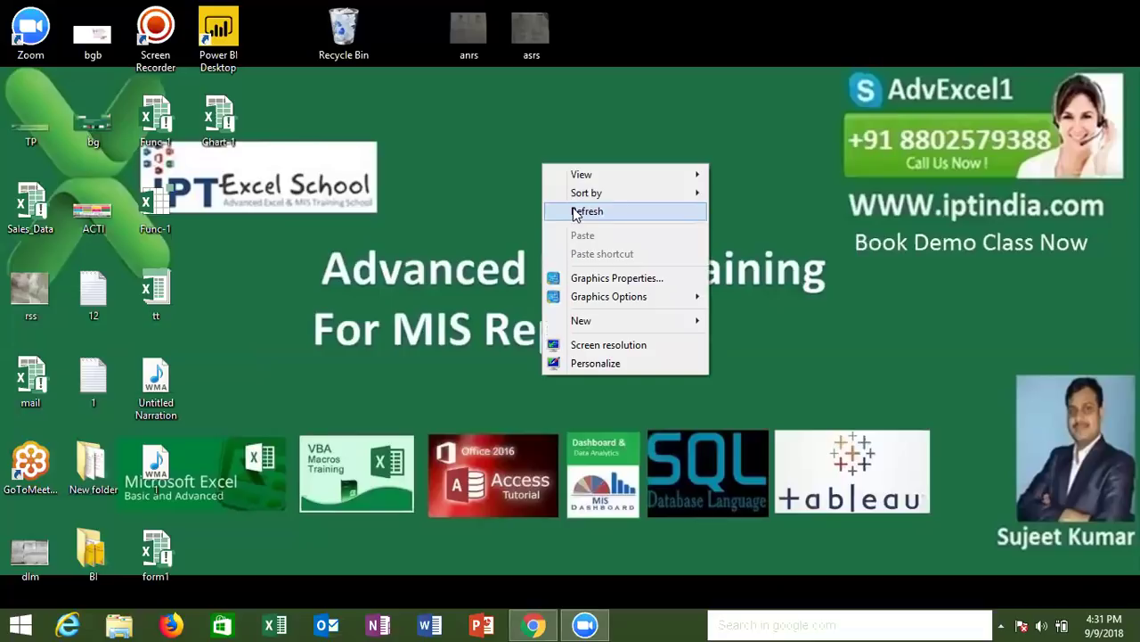
pyautogui.click(574, 212)
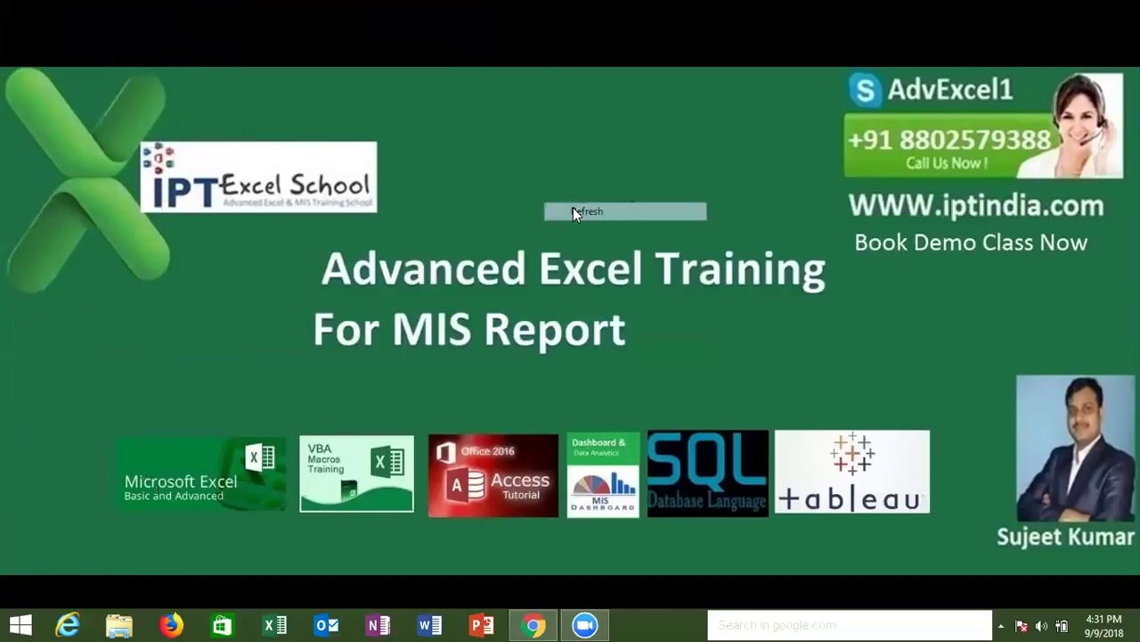
# Refresh the desktop again and launch Excel from the taskbar
pyautogui.rightClick(471, 193)
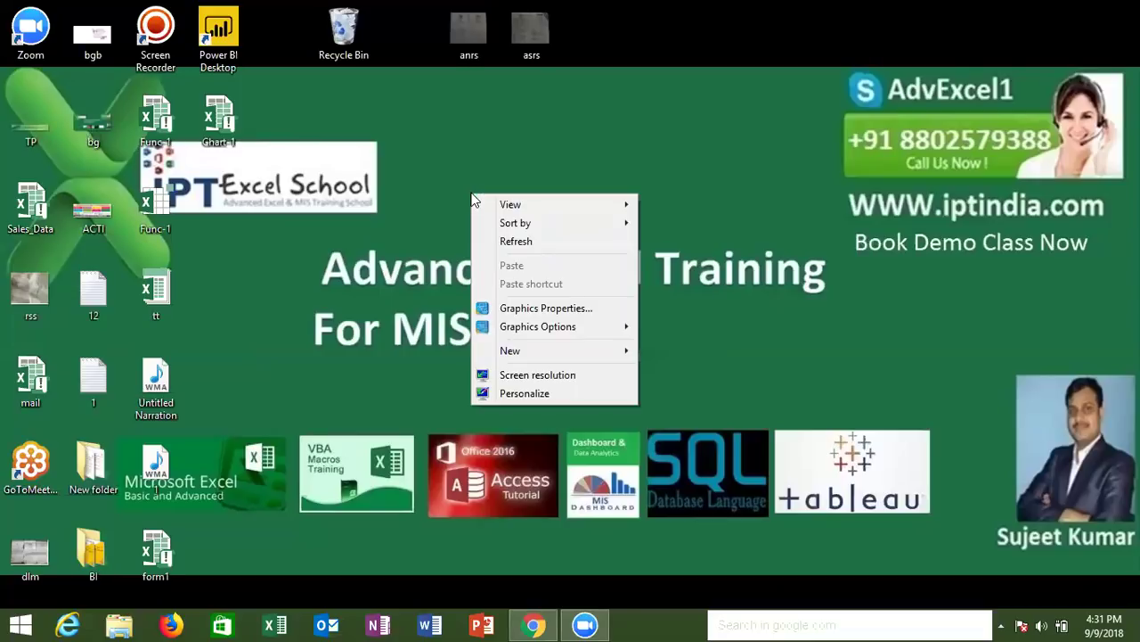
pyautogui.click(505, 242)
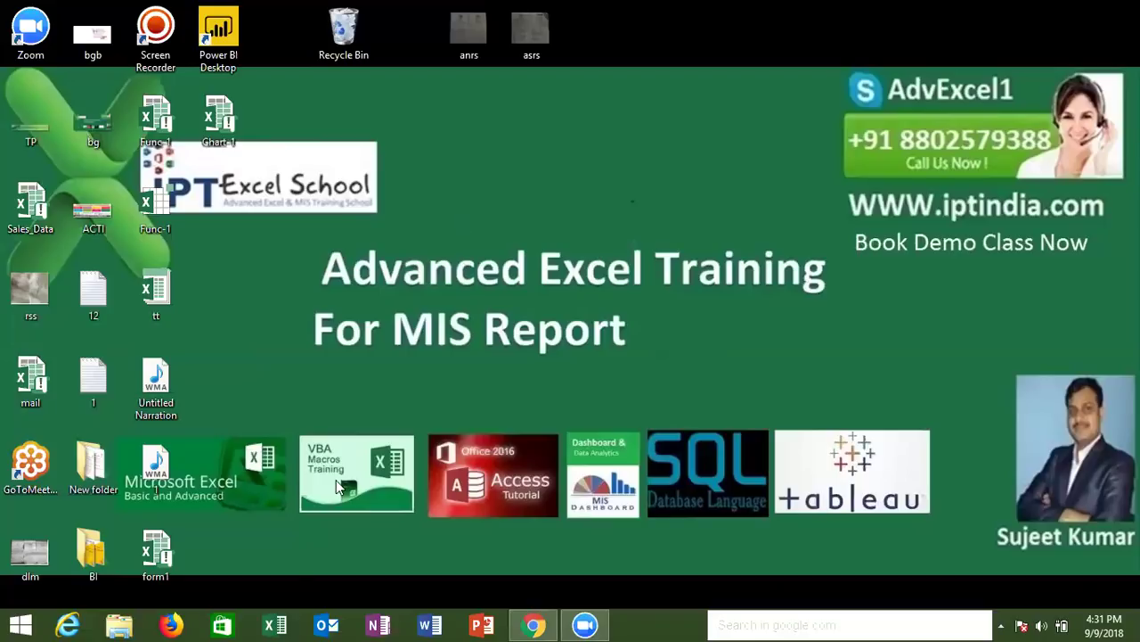
pyautogui.click(283, 614)
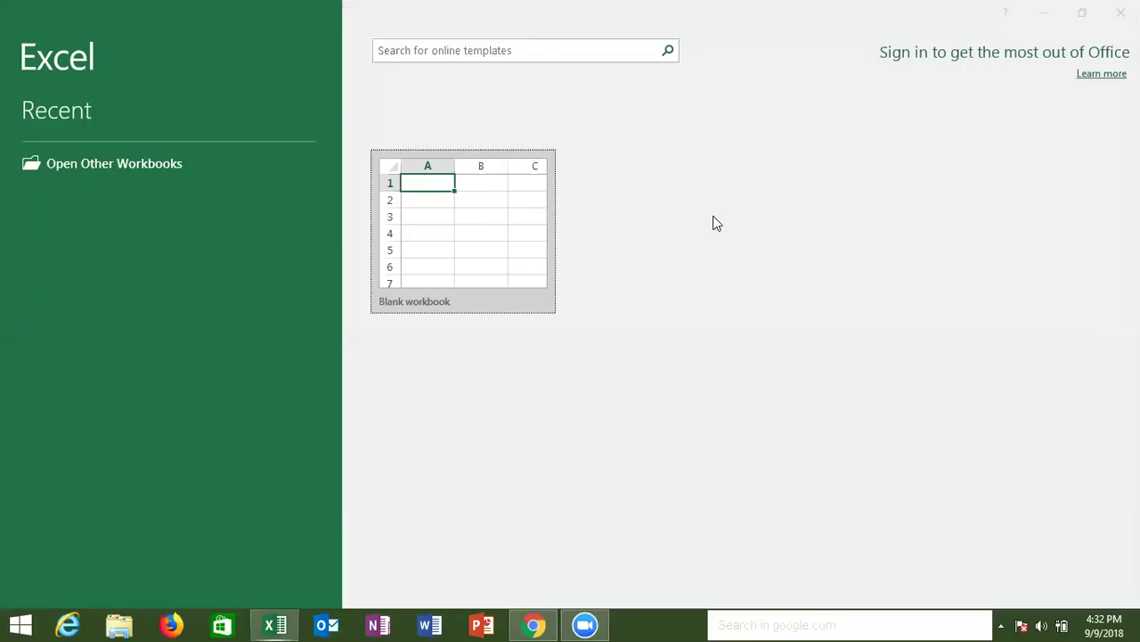
# Create a blank workbook, minimize it, and refresh the desktop
pyautogui.click(453, 184)
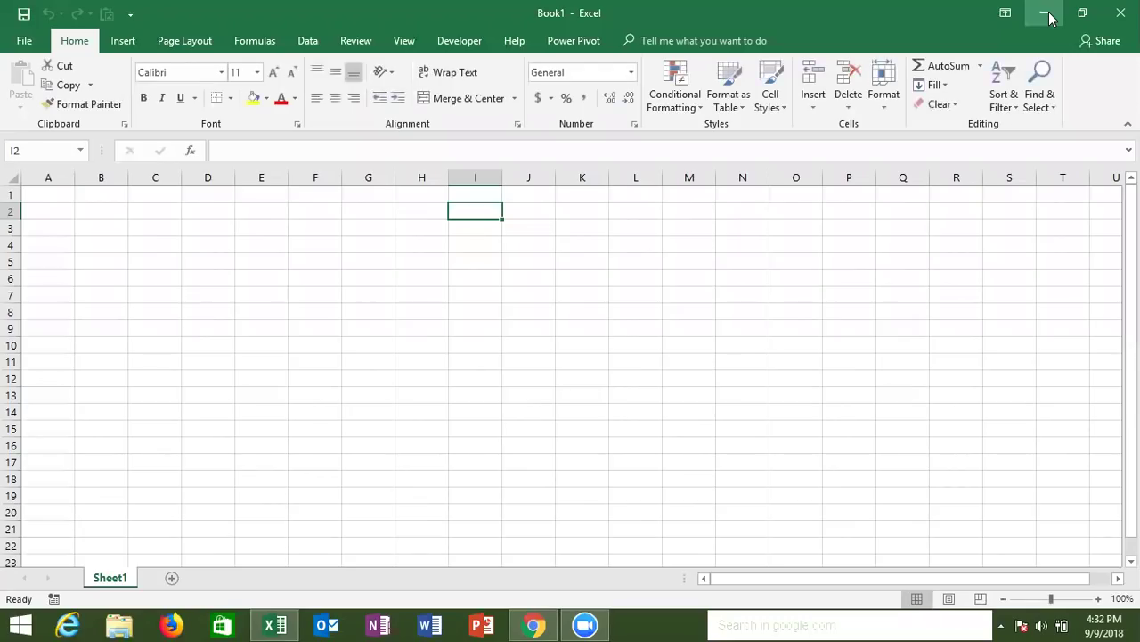
pyautogui.click(1050, 13)
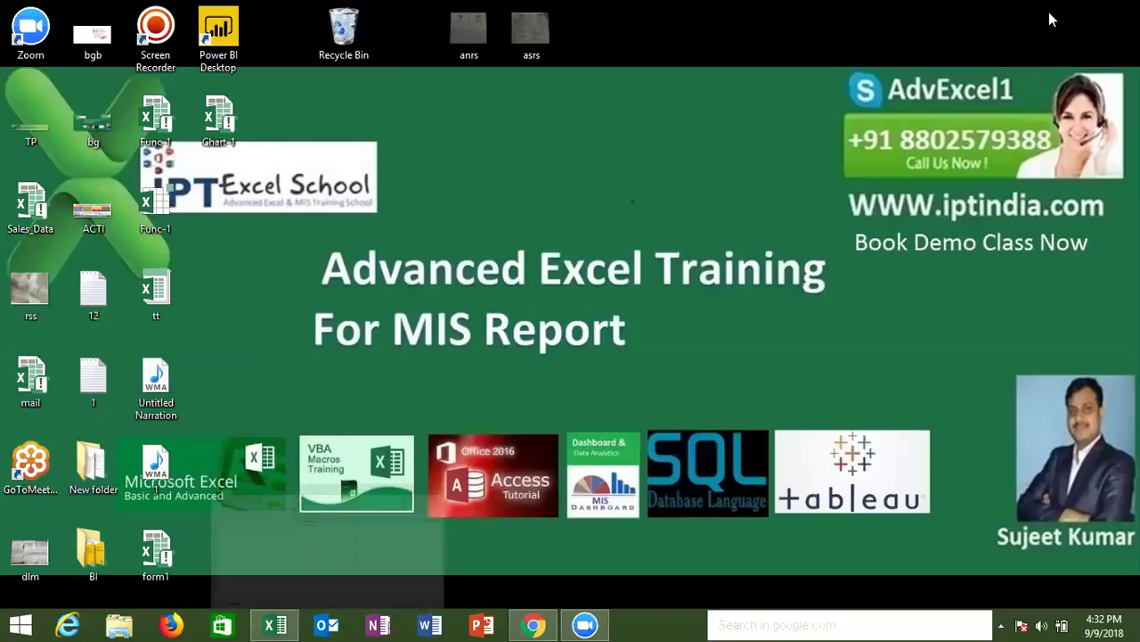
pyautogui.rightClick(703, 123)
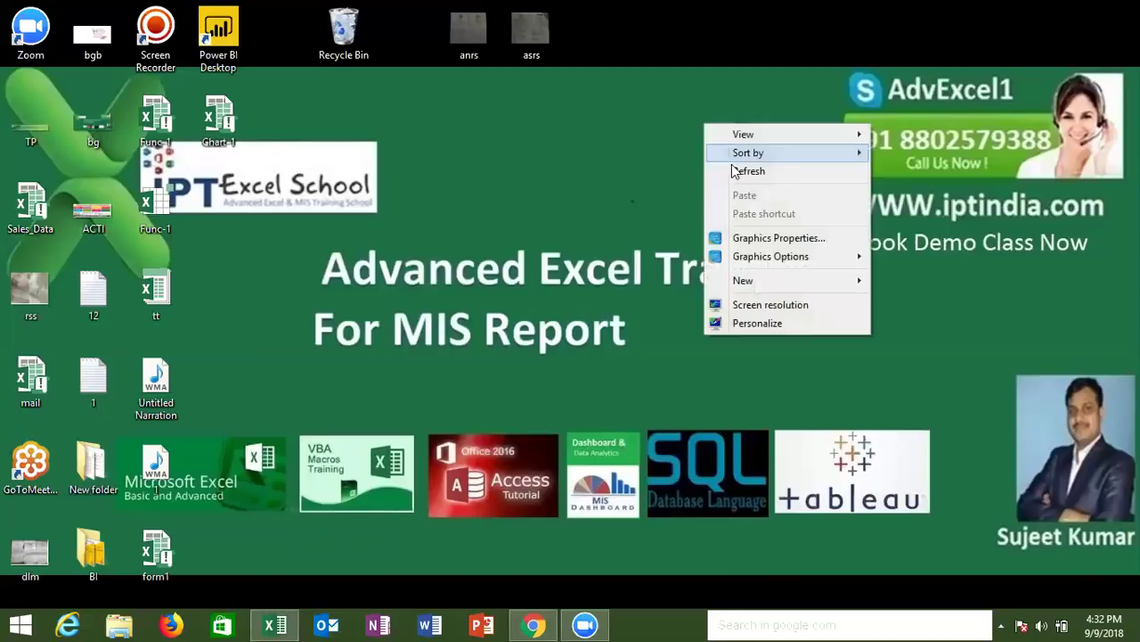
pyautogui.click(735, 174)
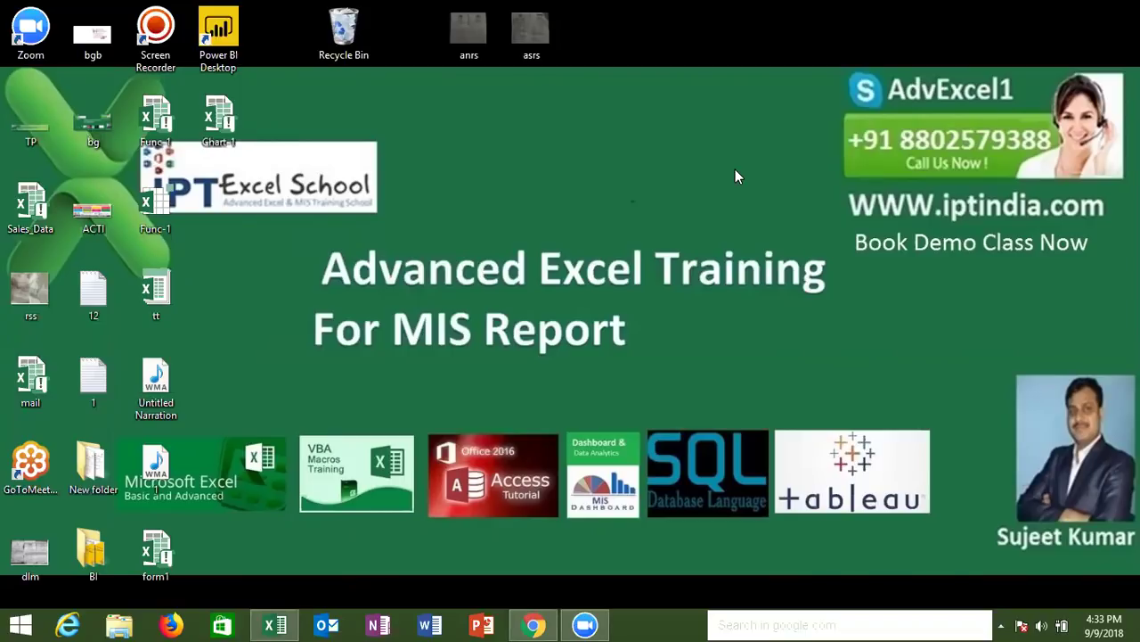
# Refresh the desktop three times
pyautogui.rightClick(621, 127)
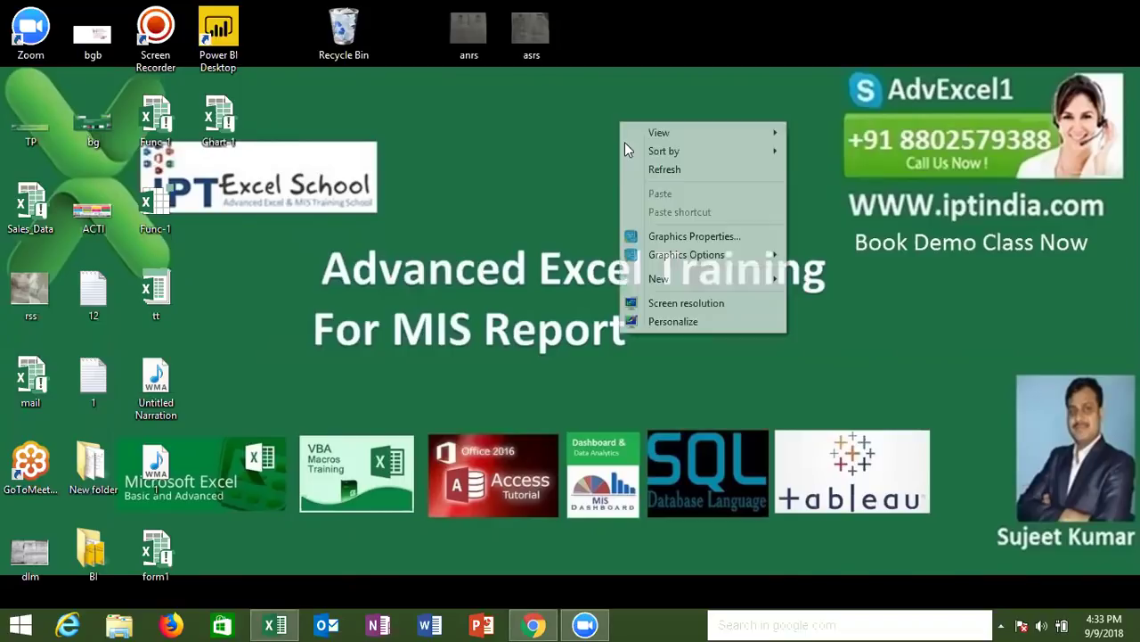
pyautogui.click(660, 178)
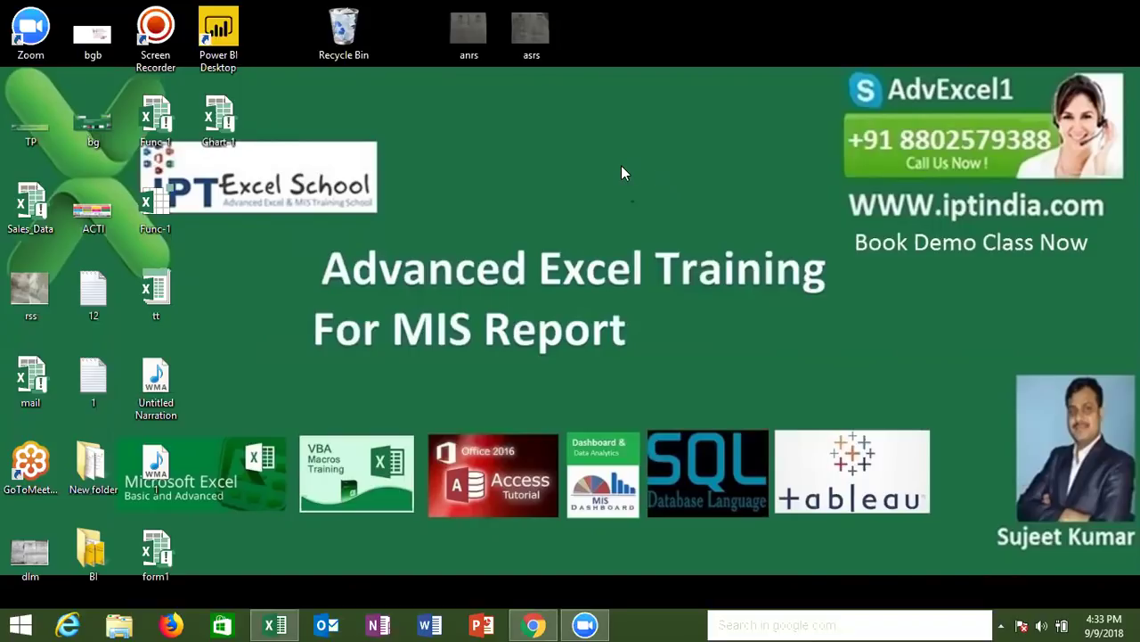
pyautogui.rightClick(621, 165)
pyautogui.click(681, 216)
pyautogui.rightClick(560, 189)
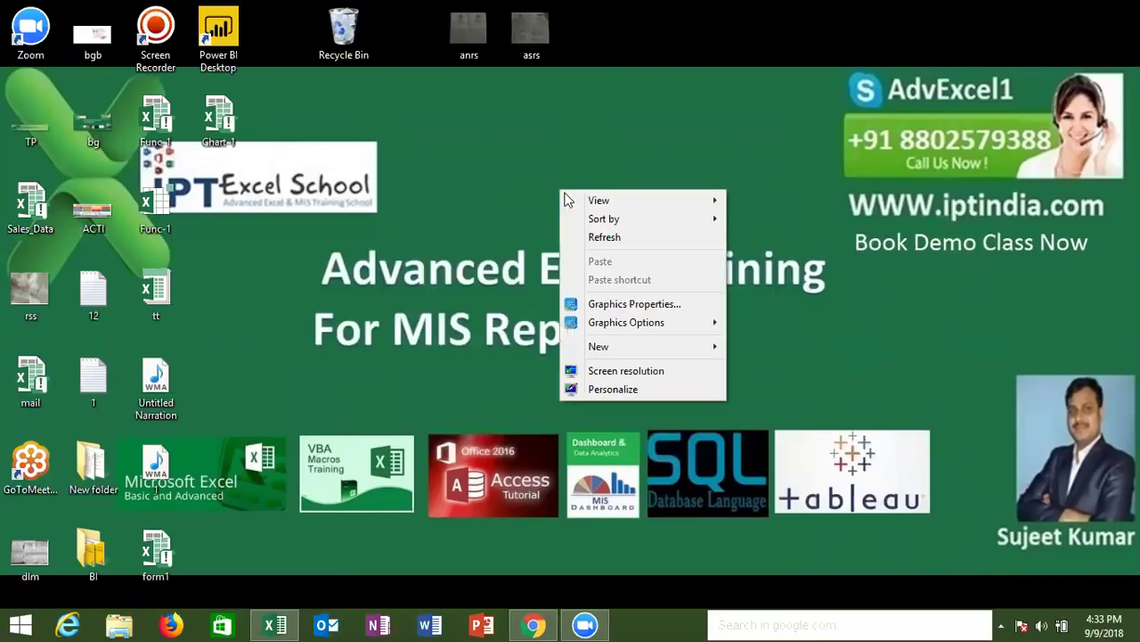
pyautogui.click(604, 237)
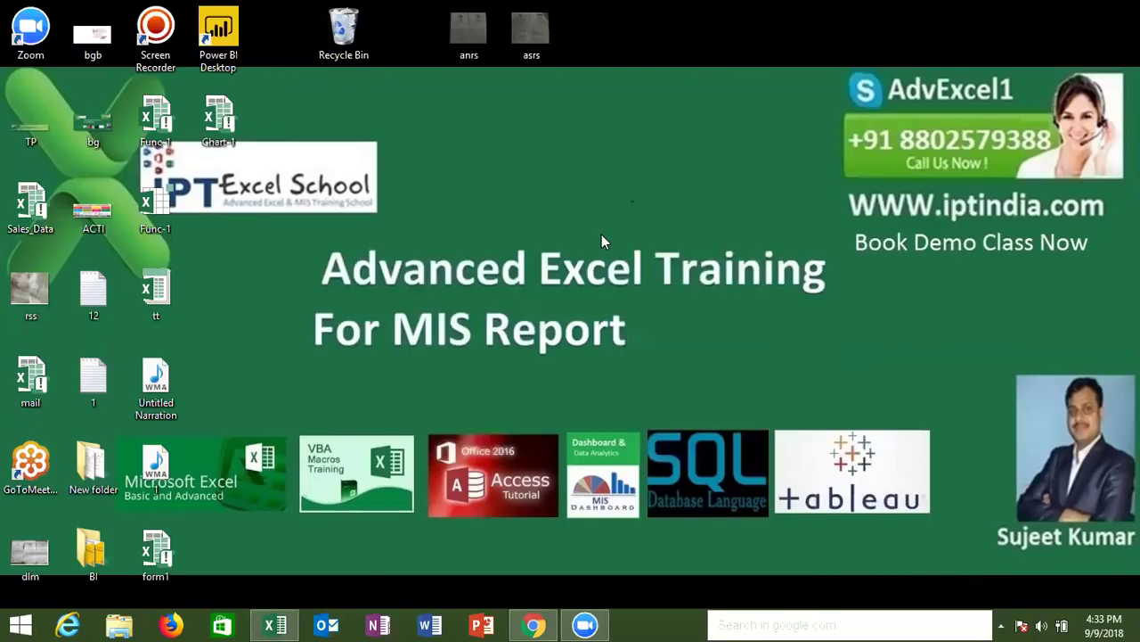
# Refresh the desktop twice more and bring the Book1 workbook forward
pyautogui.rightClick(453, 313)
pyautogui.click(487, 361)
pyautogui.rightClick(338, 363)
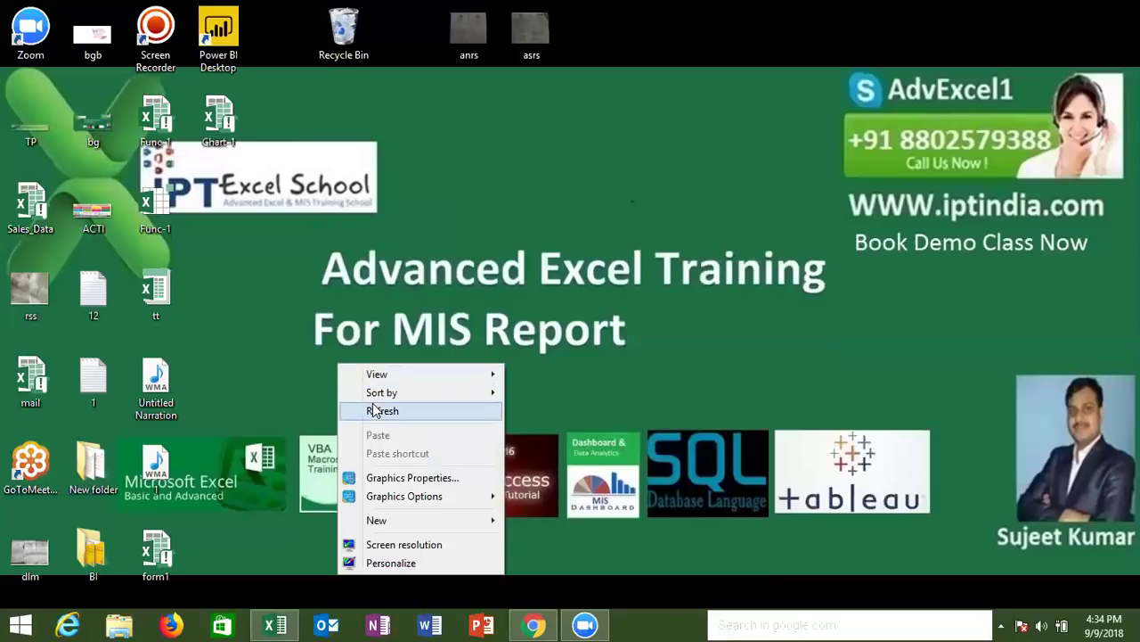
pyautogui.click(375, 406)
pyautogui.click(274, 622)
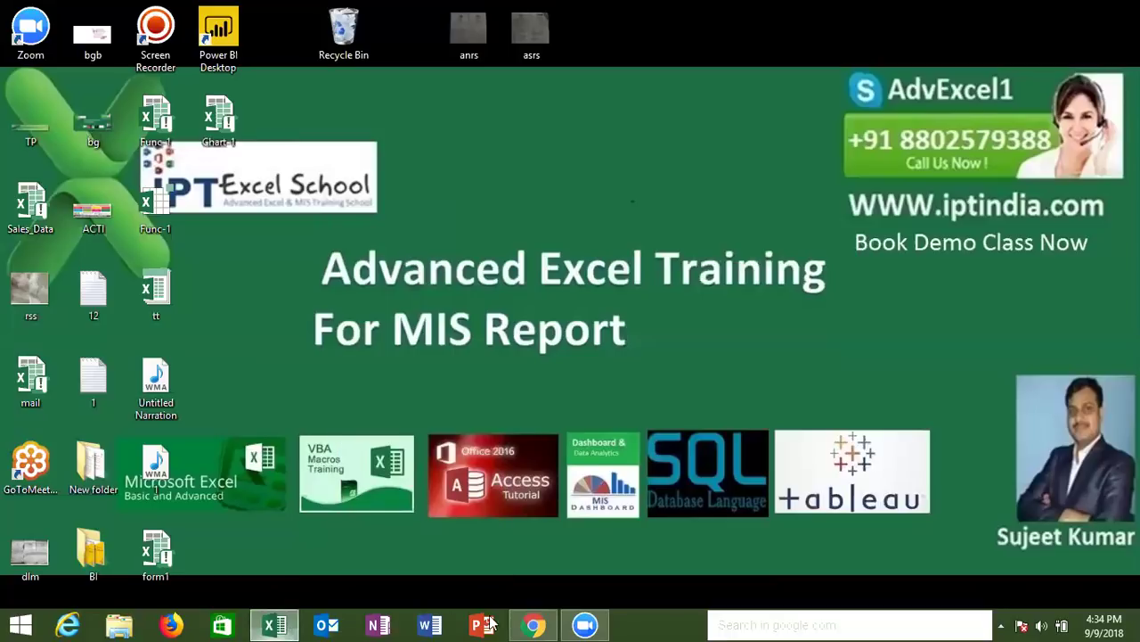
pyautogui.click(532, 624)
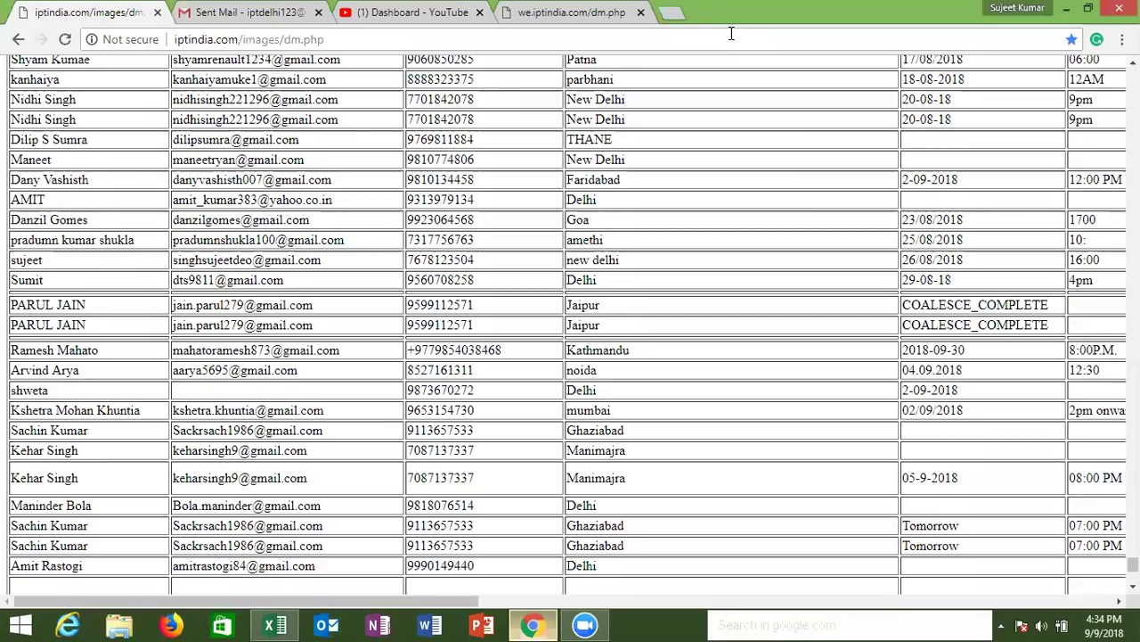
pyautogui.hotkey('alt', 'Tab')
pyautogui.hotkey('alt', 'Tab')
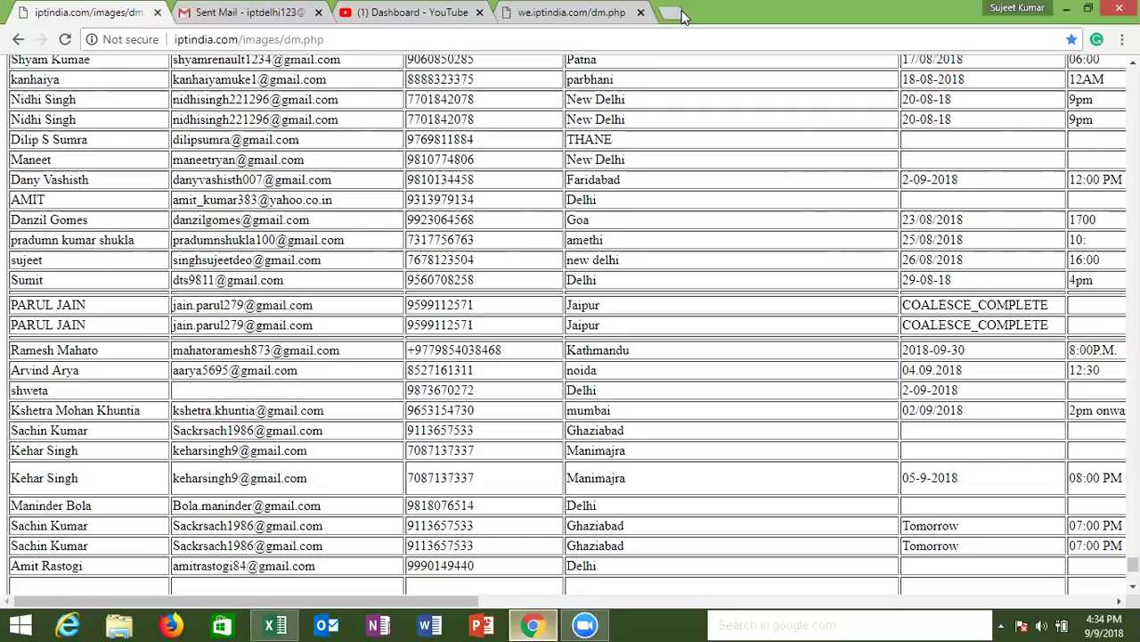
pyautogui.hotkey('ctrl', 't')
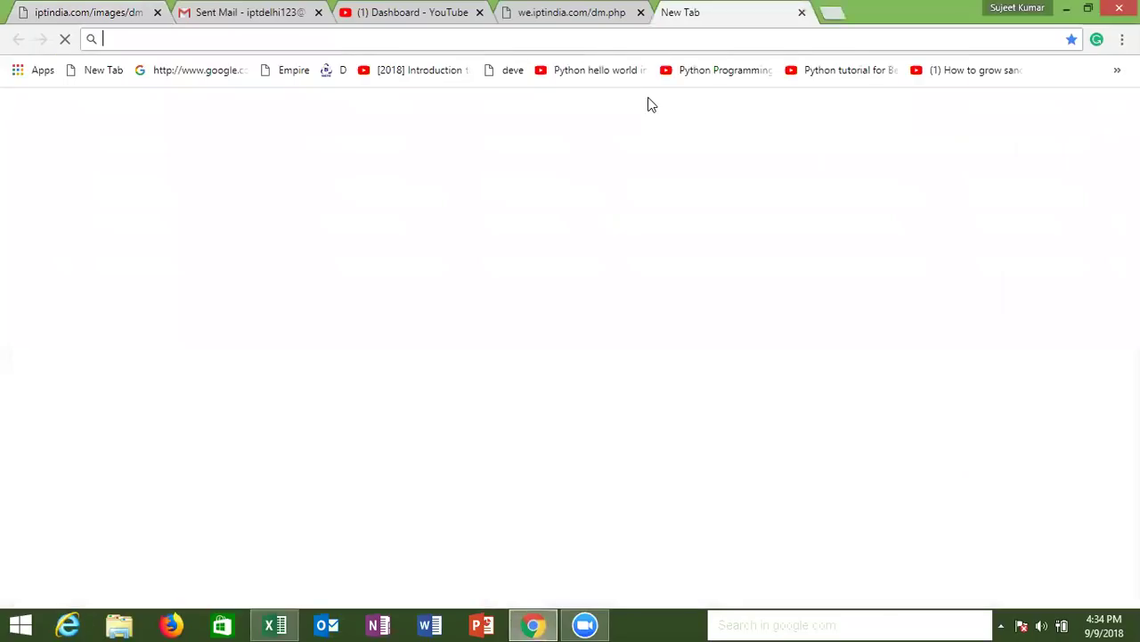
pyautogui.write('ip')
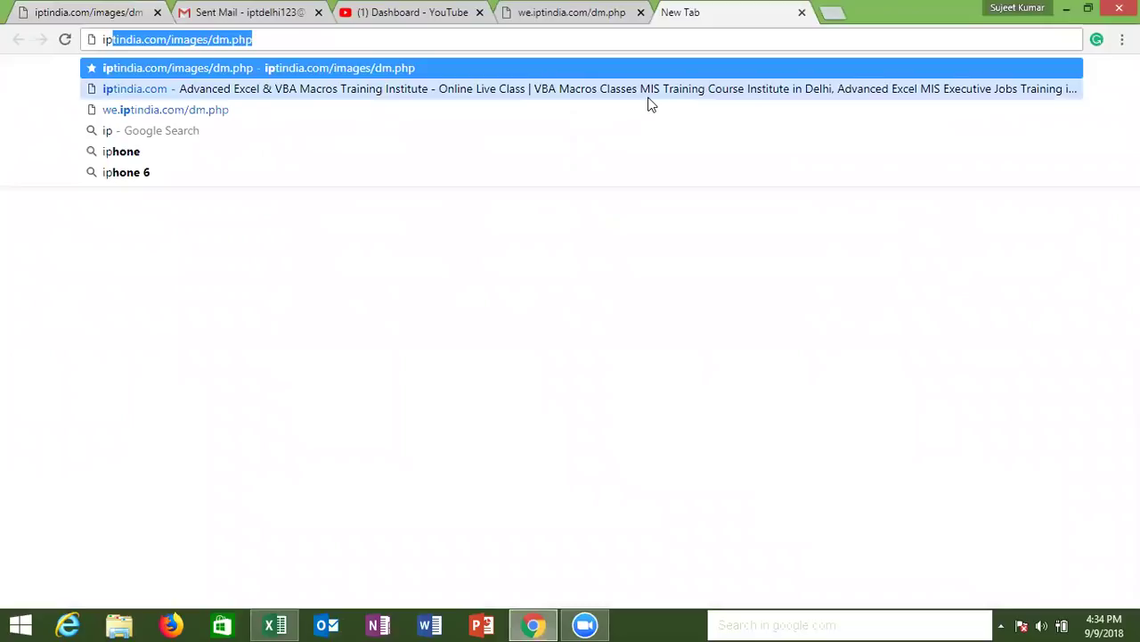
pyautogui.click(649, 96)
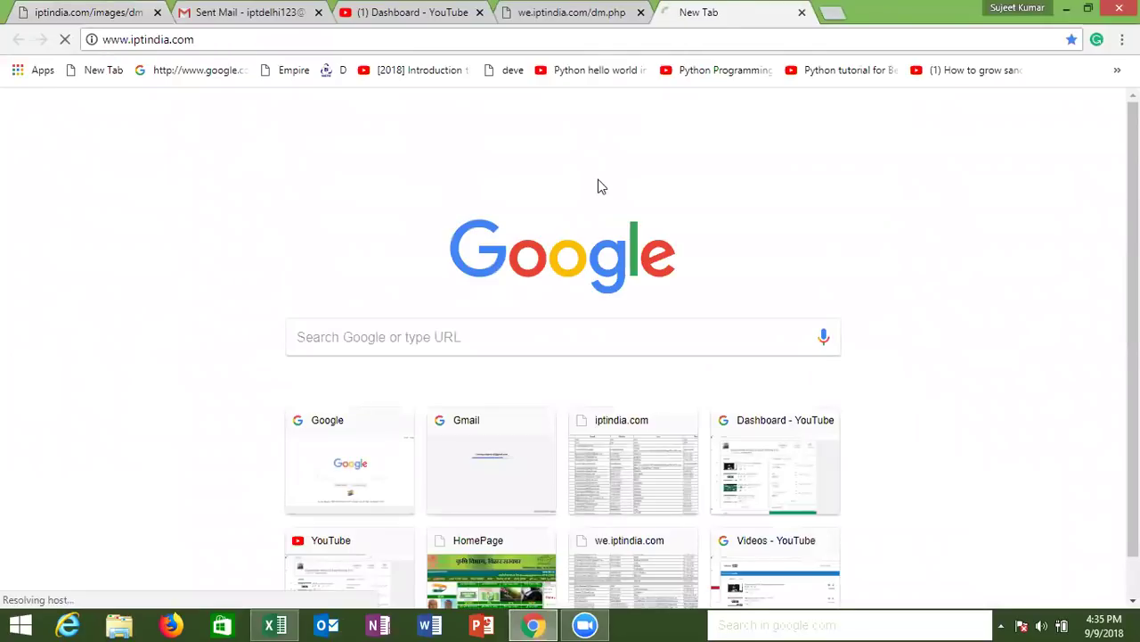
pyautogui.click(279, 624)
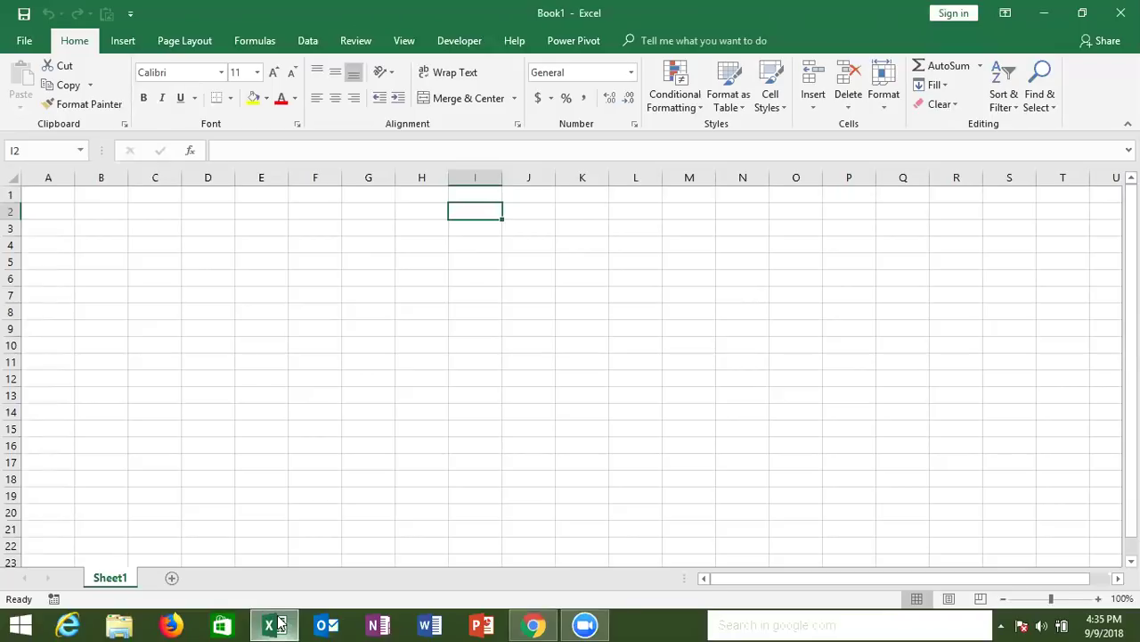
# Enter 1 in A2 and 'Advance Excel with Formauls' in B2
pyautogui.press('Home')
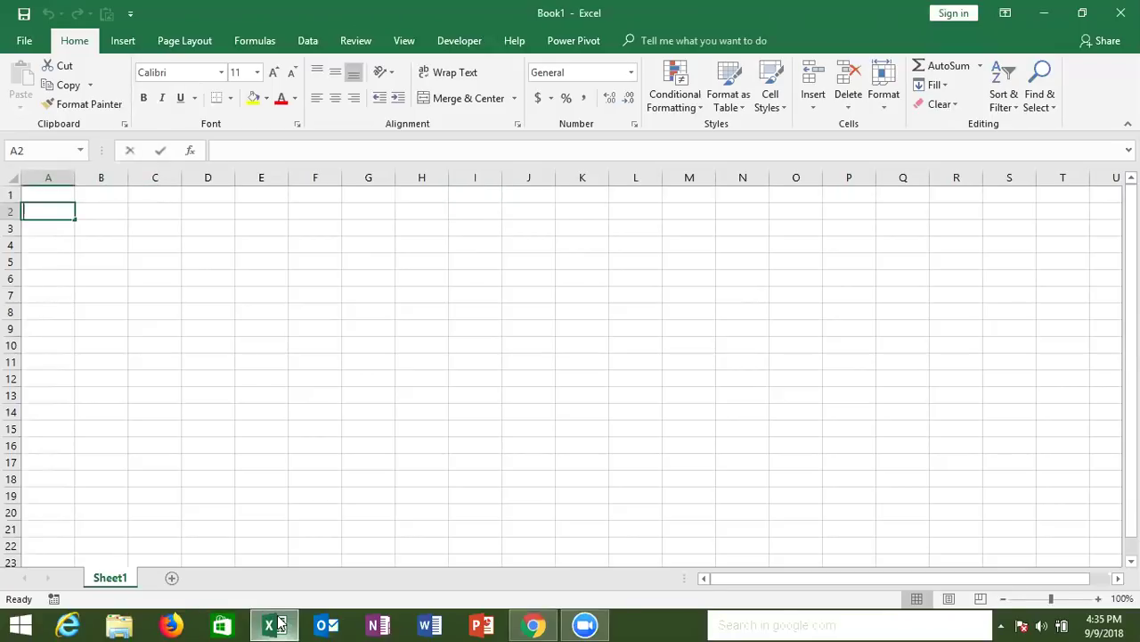
pyautogui.write('1')
pyautogui.press('Tab')
pyautogui.write('Ad')
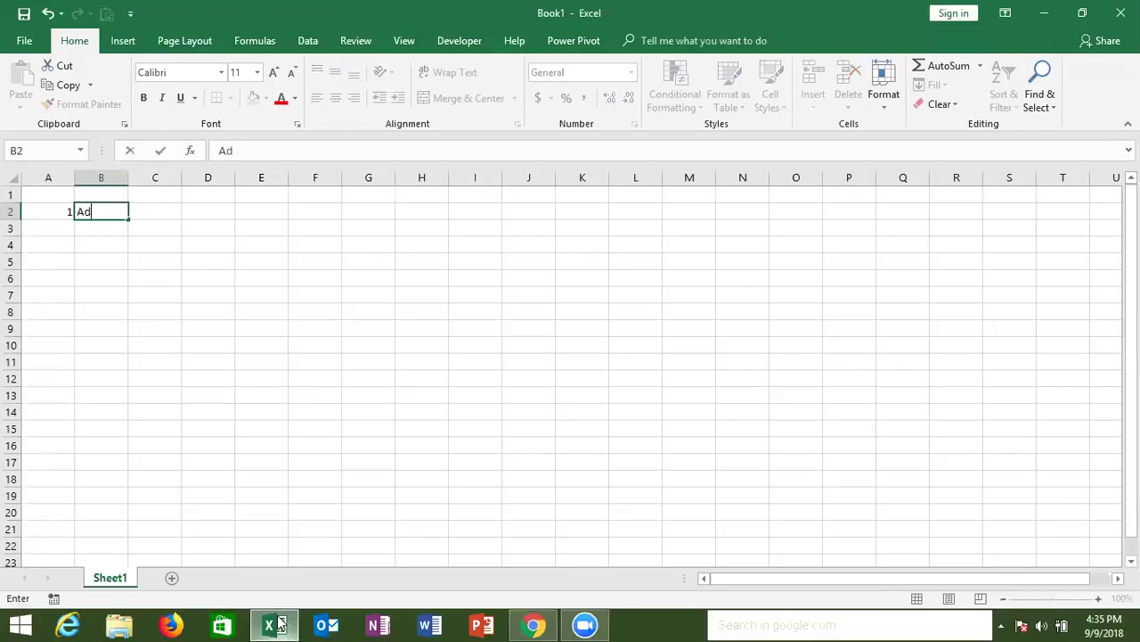
pyautogui.write('vance Excel')
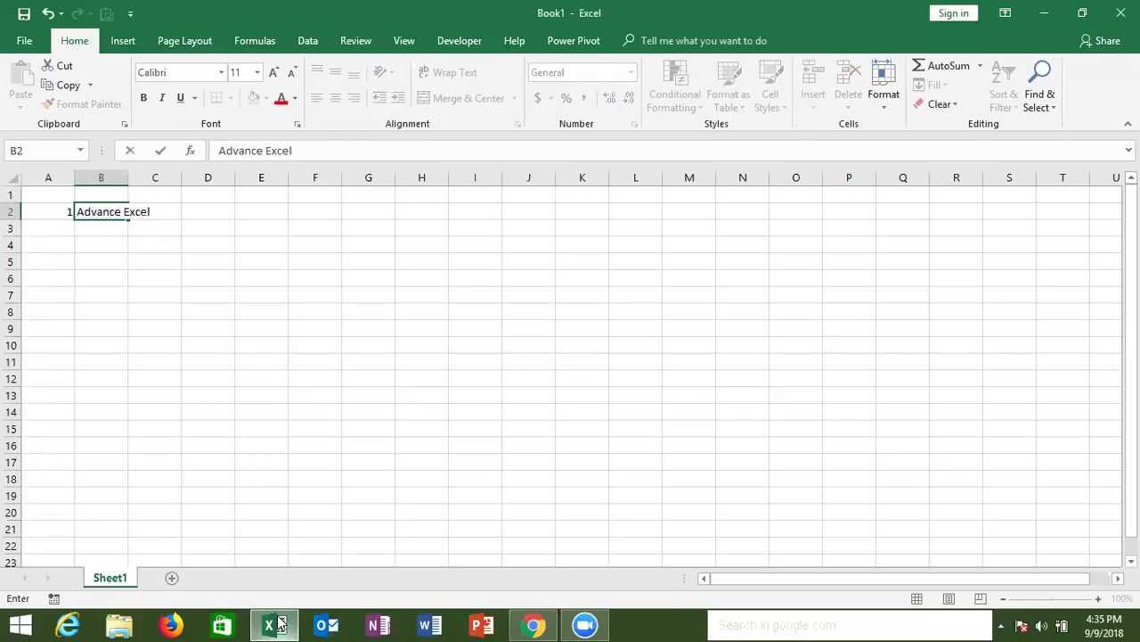
pyautogui.write(' with Formauls')
pyautogui.press('Return')
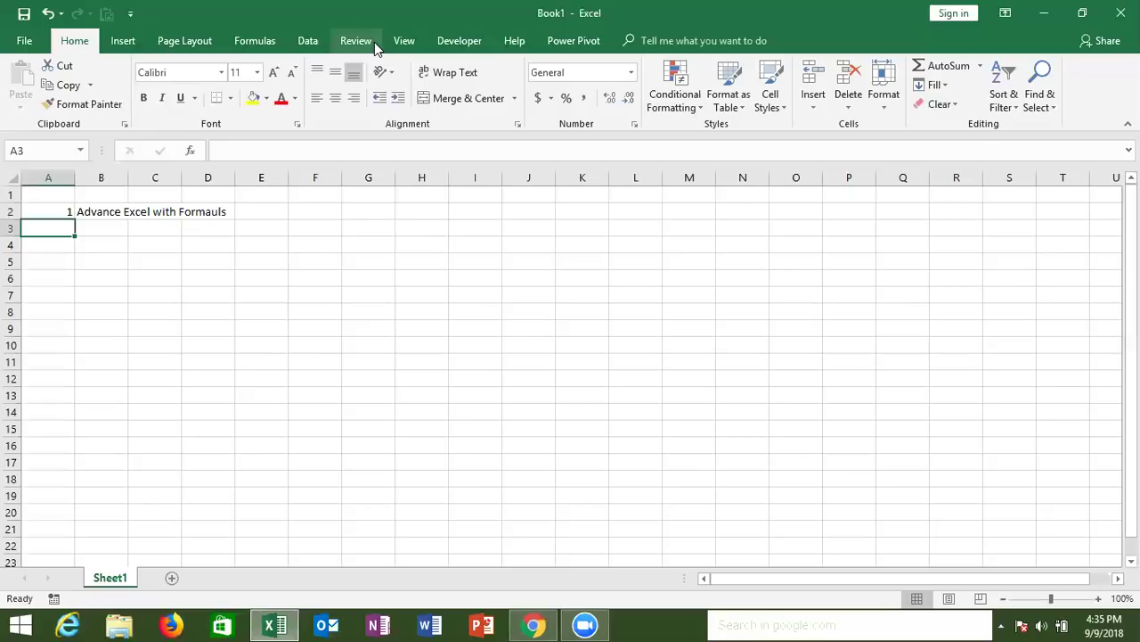
# Put >200 in B3, reselect B2, and switch to the IPT India page
pyautogui.click(120, 227)
pyautogui.write('>')
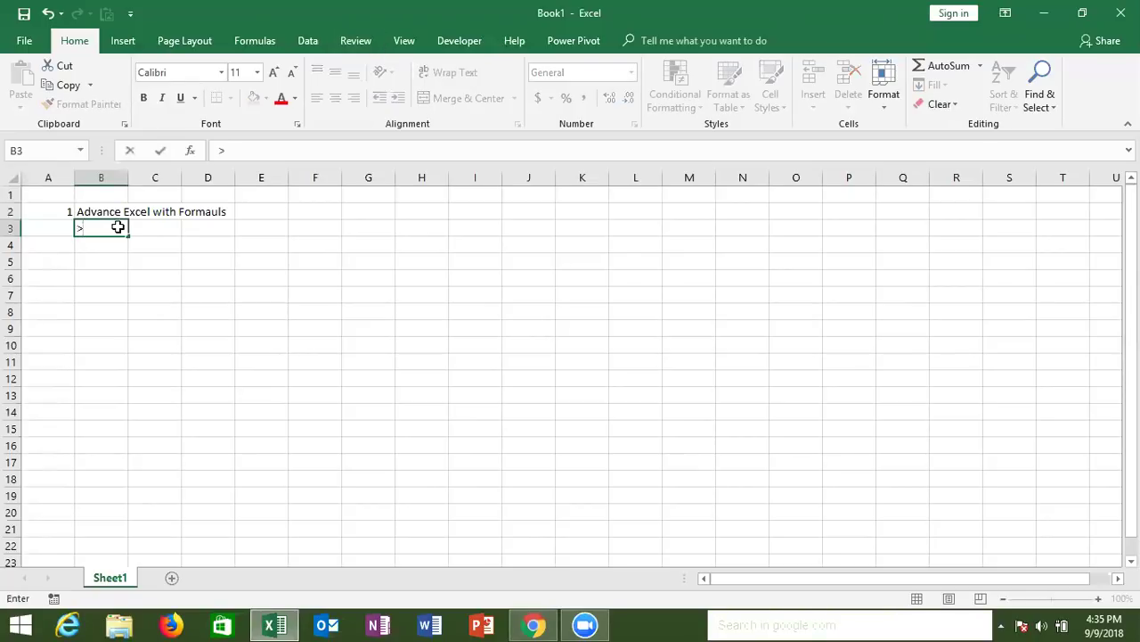
pyautogui.write('200')
pyautogui.press('Return')
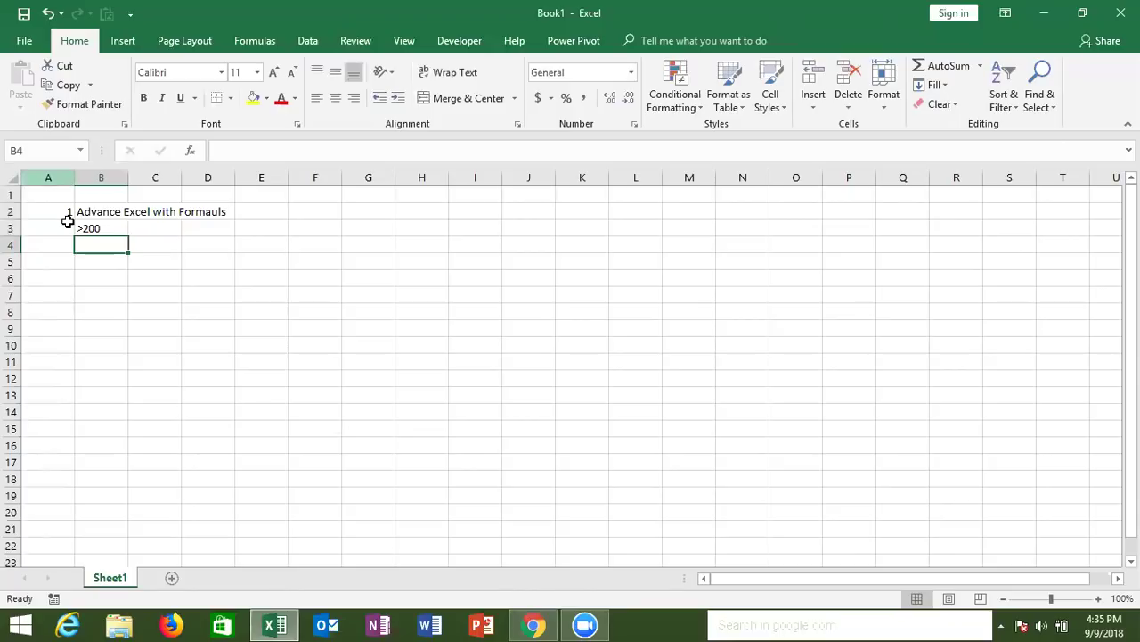
pyautogui.click(93, 216)
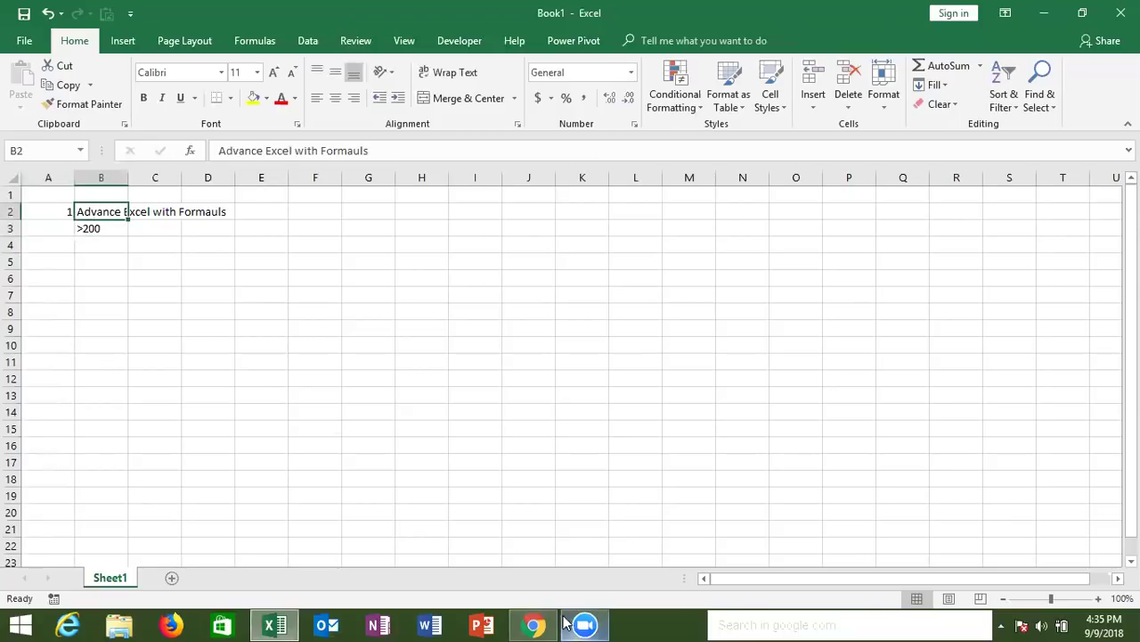
pyautogui.click(551, 624)
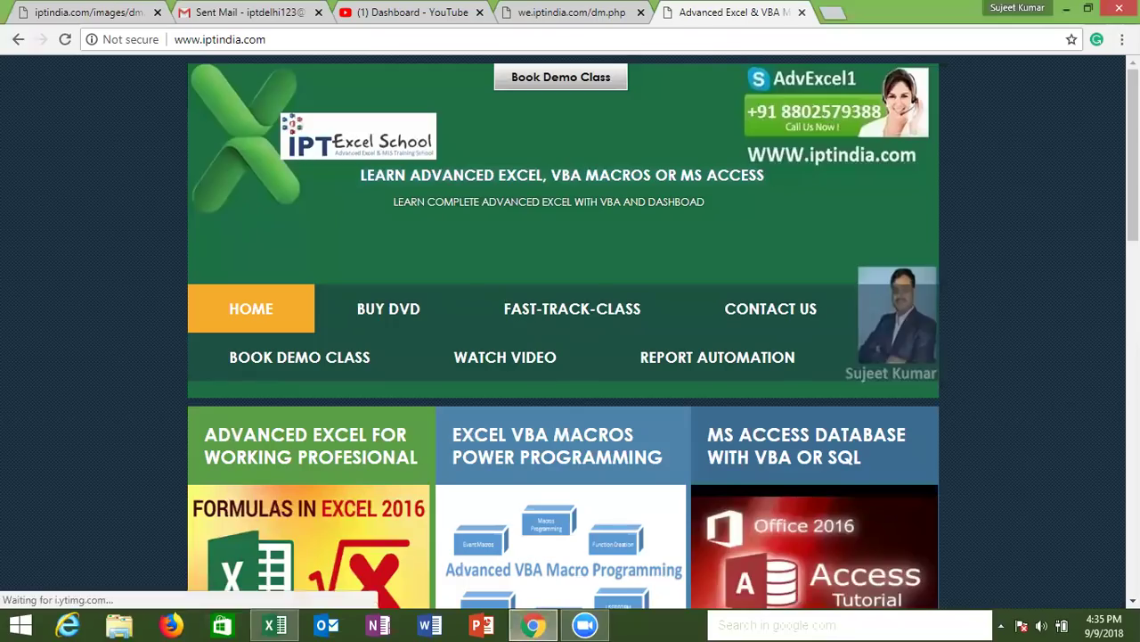
# Scroll down to the course cards and open the Advanced Excel course outline
pyautogui.scroll(-4, 269, 477)
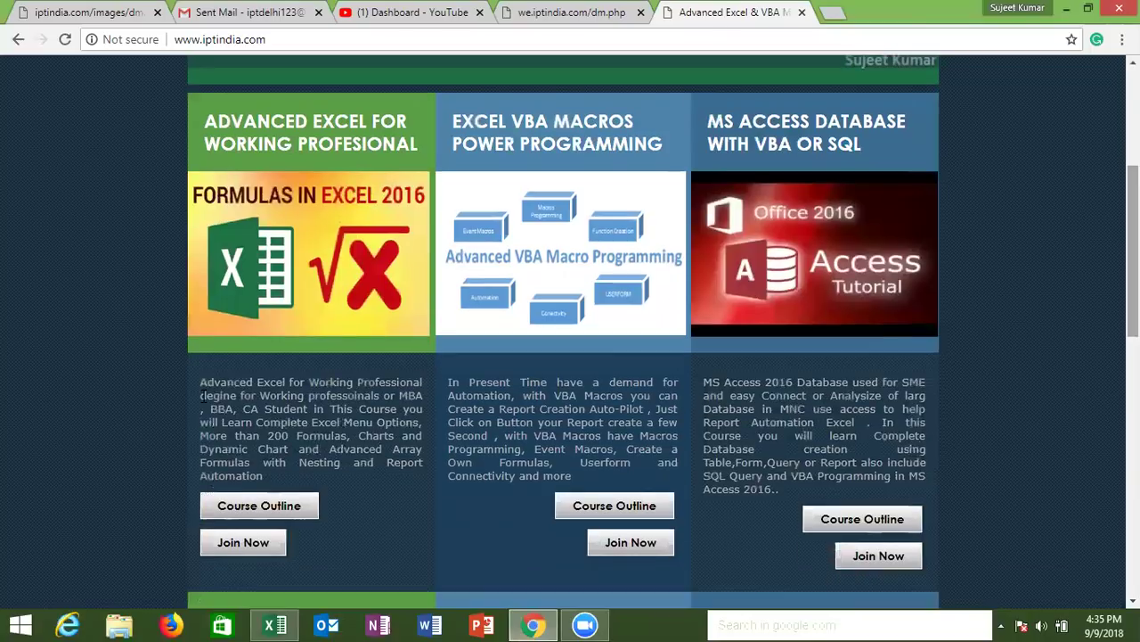
pyautogui.moveTo(264, 476)
pyautogui.mouseDown()
pyautogui.moveTo(201, 408)
pyautogui.moveTo(202, 382)
pyautogui.mouseUp()
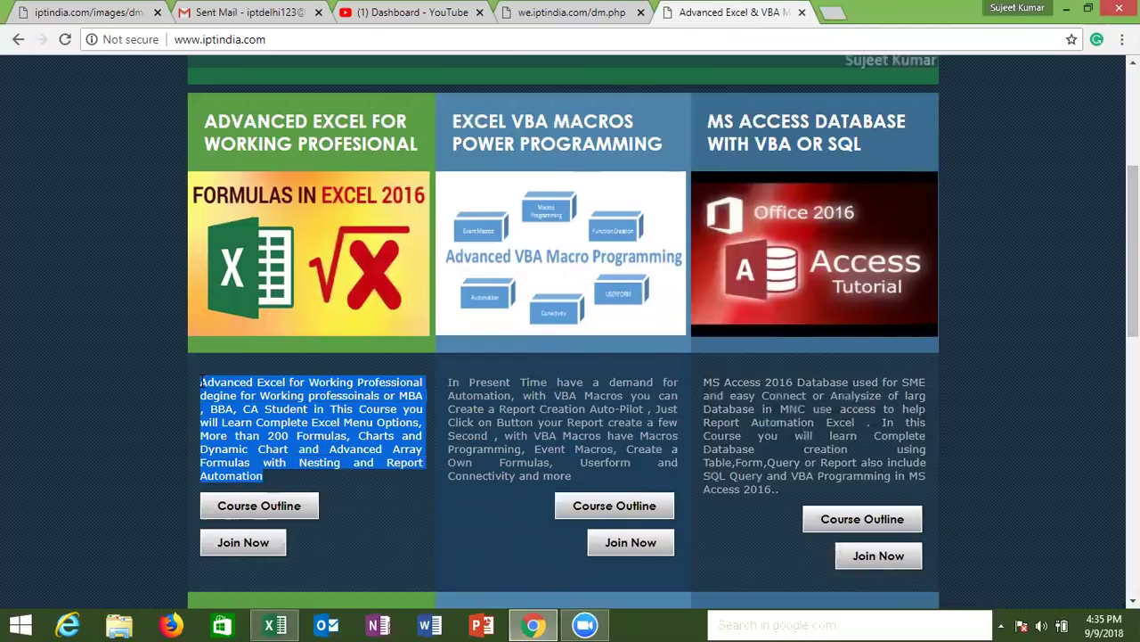
pyautogui.click(300, 517)
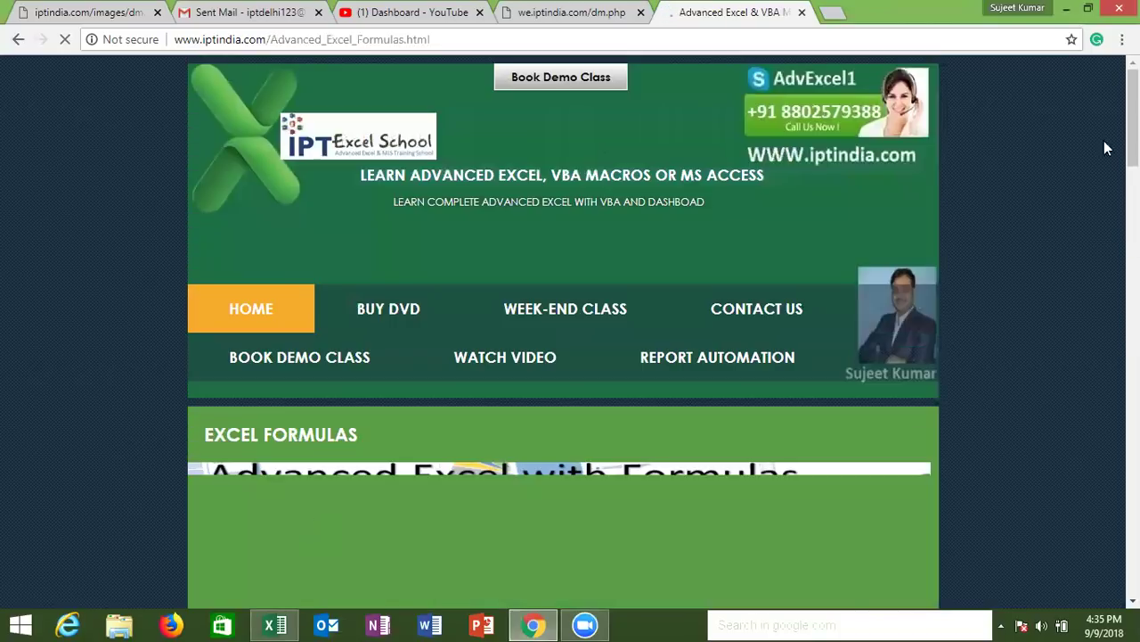
# Read through the outline's modules, duration and 7500 fee
pyautogui.scroll(-5, 563, 329)
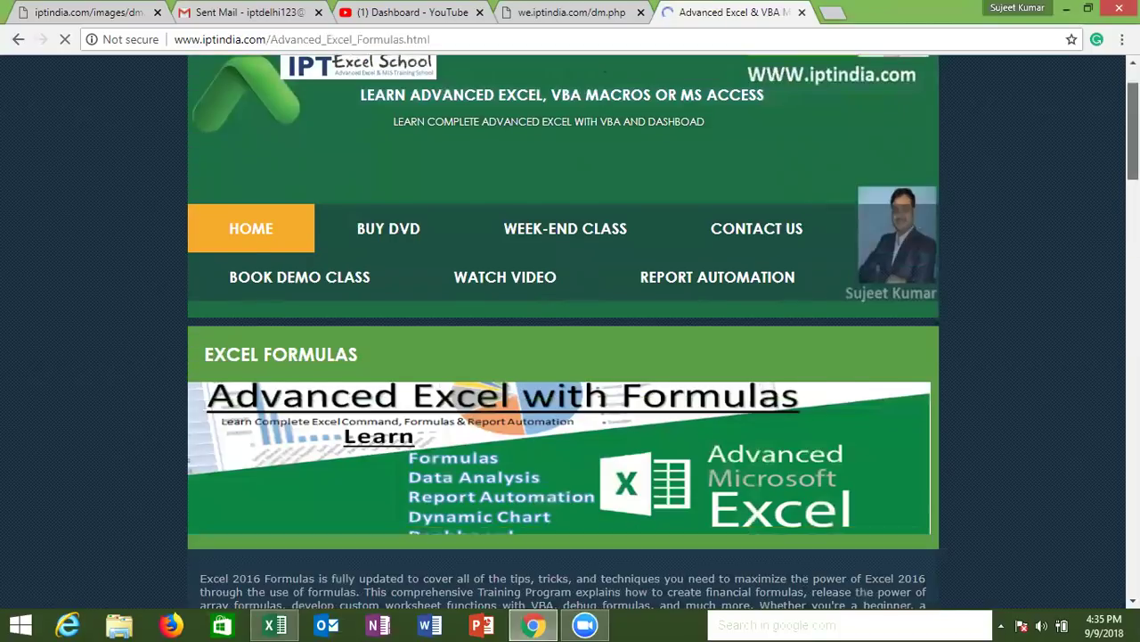
pyautogui.scroll(-2, 563, 329)
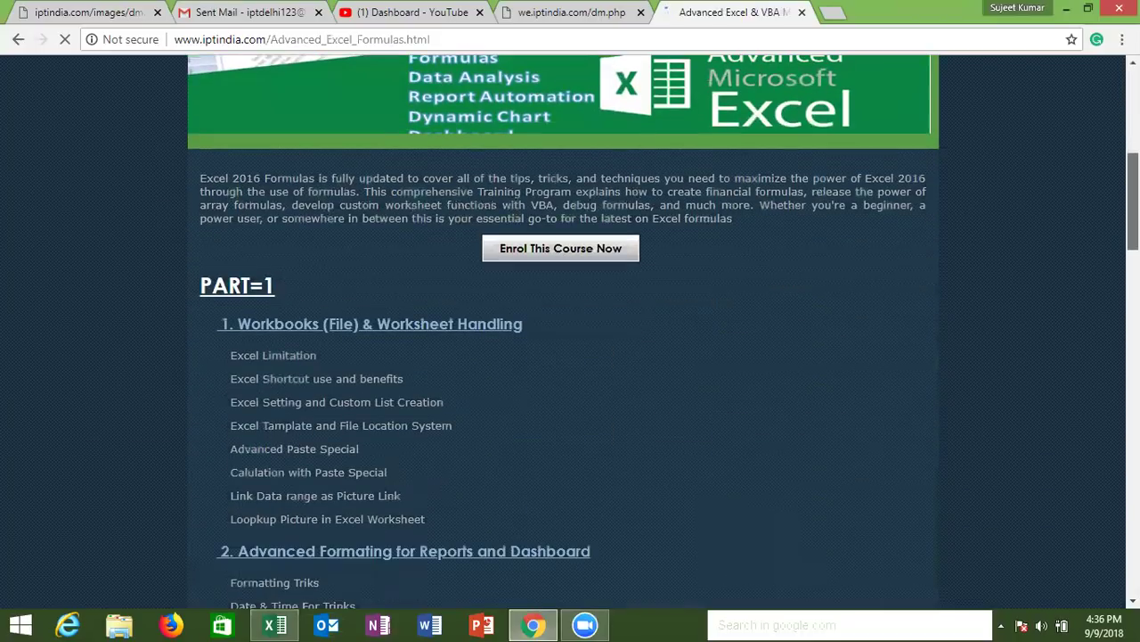
pyautogui.scroll(-2, 563, 330)
pyautogui.scroll(-4, 563, 330)
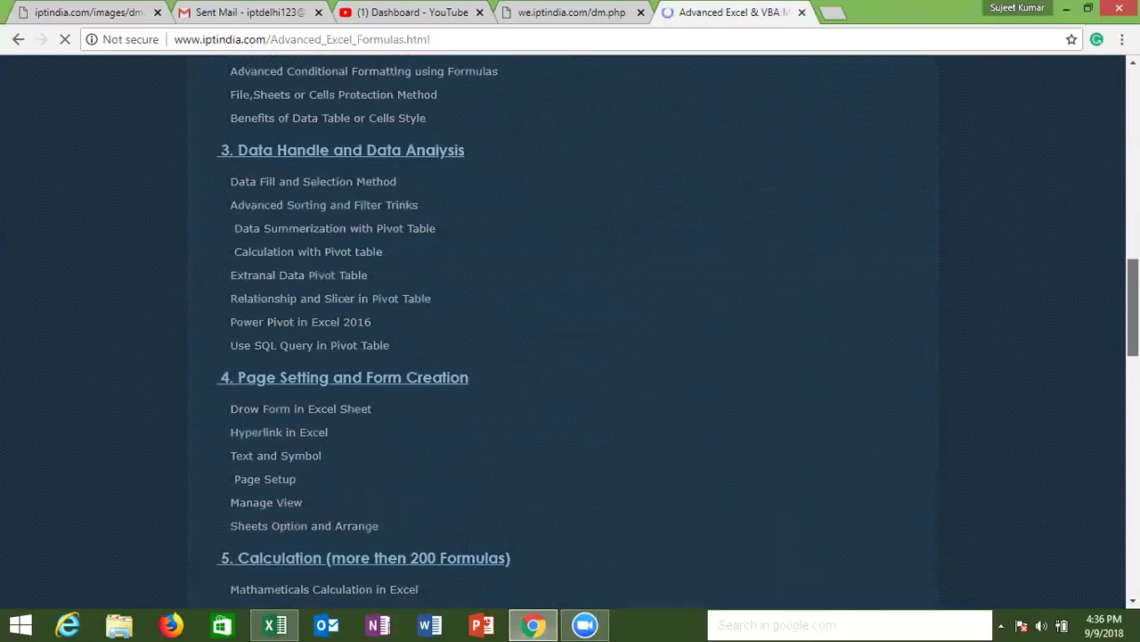
pyautogui.scroll(-6, 563, 330)
pyautogui.scroll(-2, 563, 330)
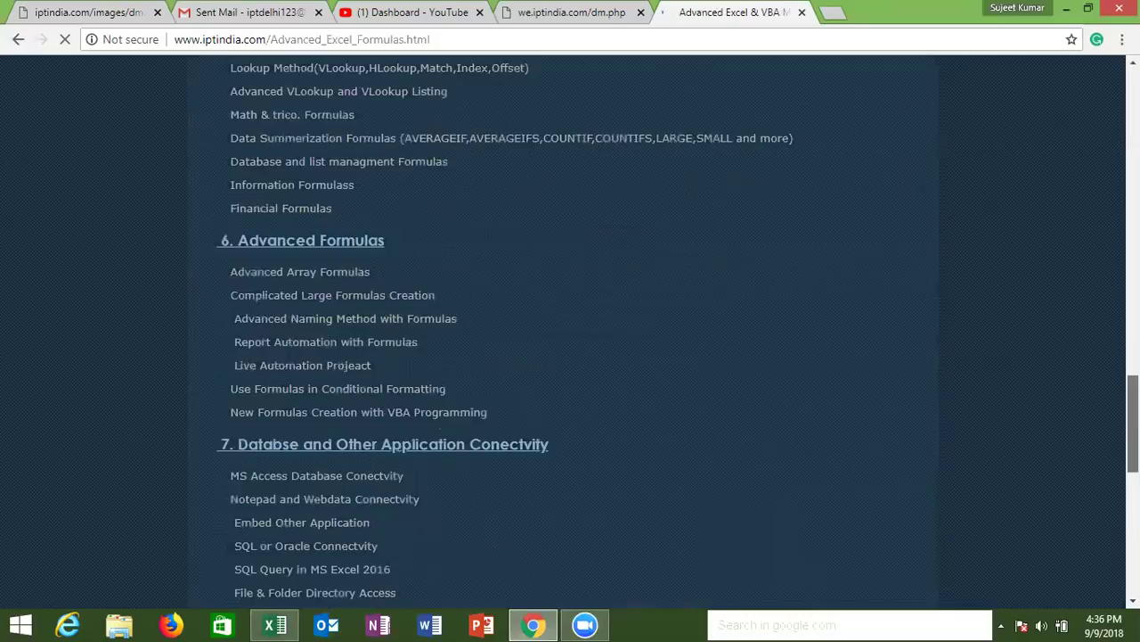
pyautogui.scroll(-3, 563, 330)
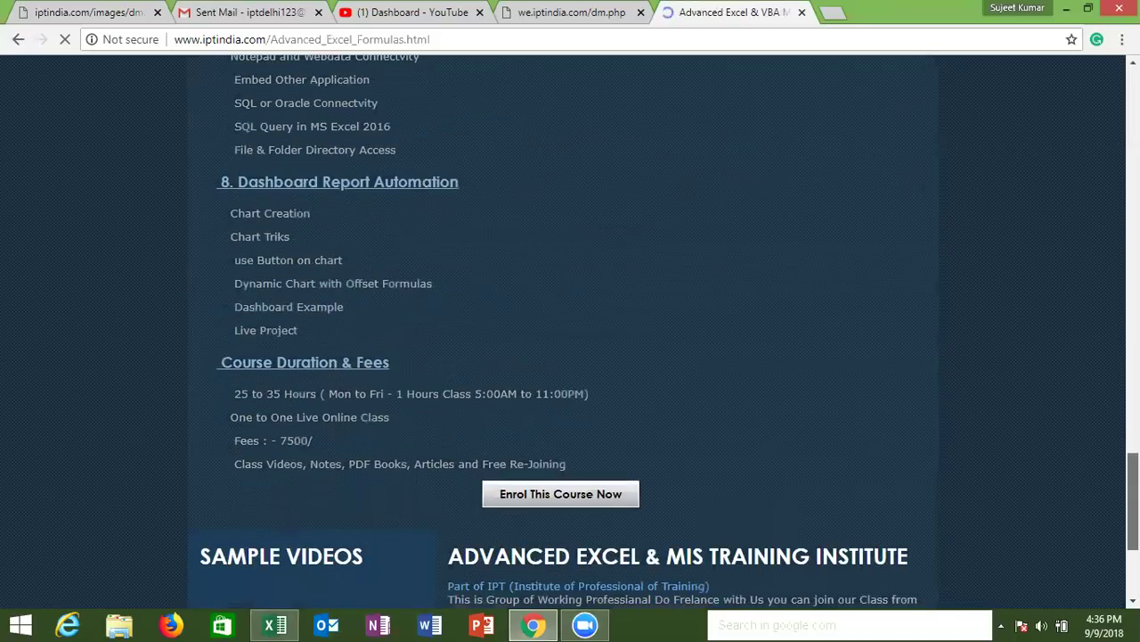
pyautogui.scroll(2, 563, 330)
pyautogui.scroll(7, 563, 330)
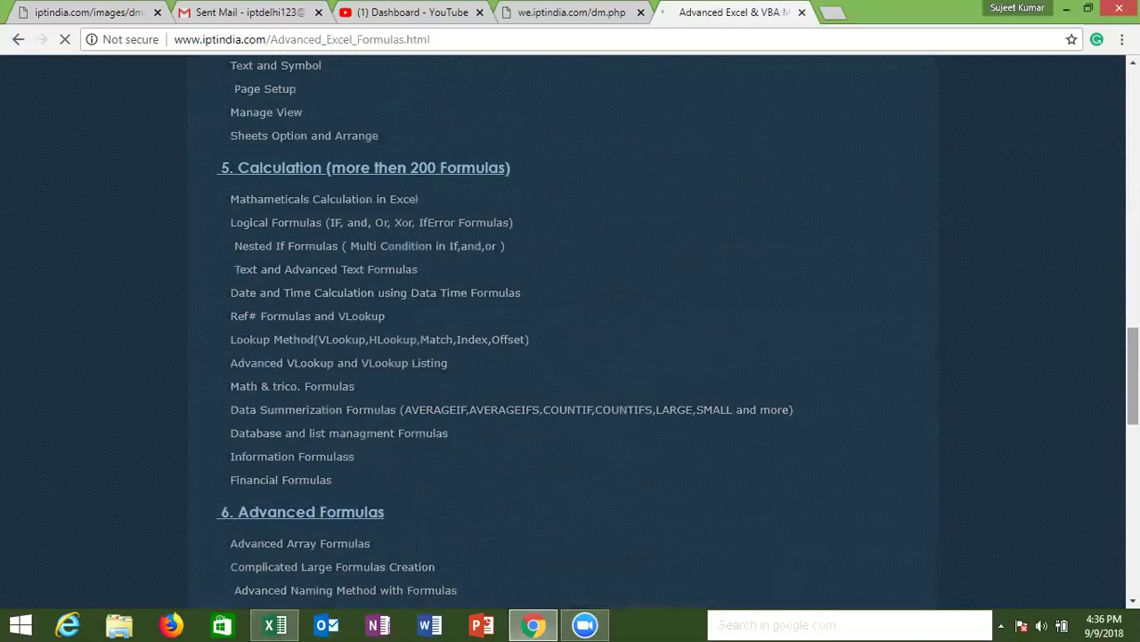
# Enter 2 in A4 and 'Excel VBA Macros Power Programming' in B4, then reselect B2
pyautogui.hotkey('alt', 'Tab')
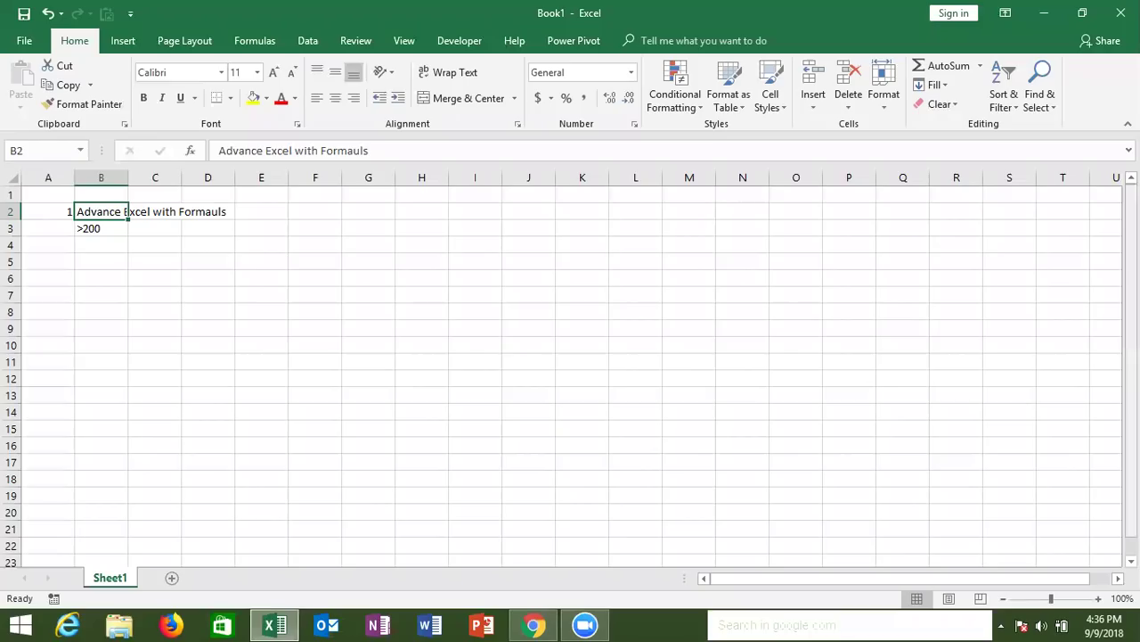
pyautogui.press('Down')
pyautogui.press('Down')
pyautogui.press('Left')
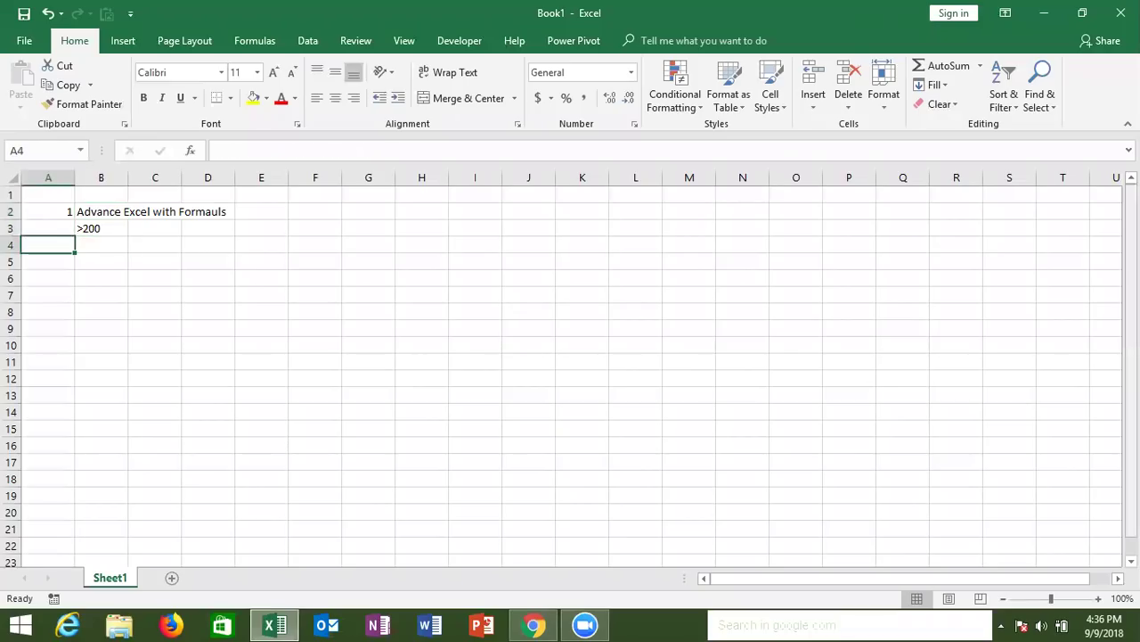
pyautogui.write('2')
pyautogui.press('Tab')
pyautogui.write('Excel VBA Macros Power Programming')
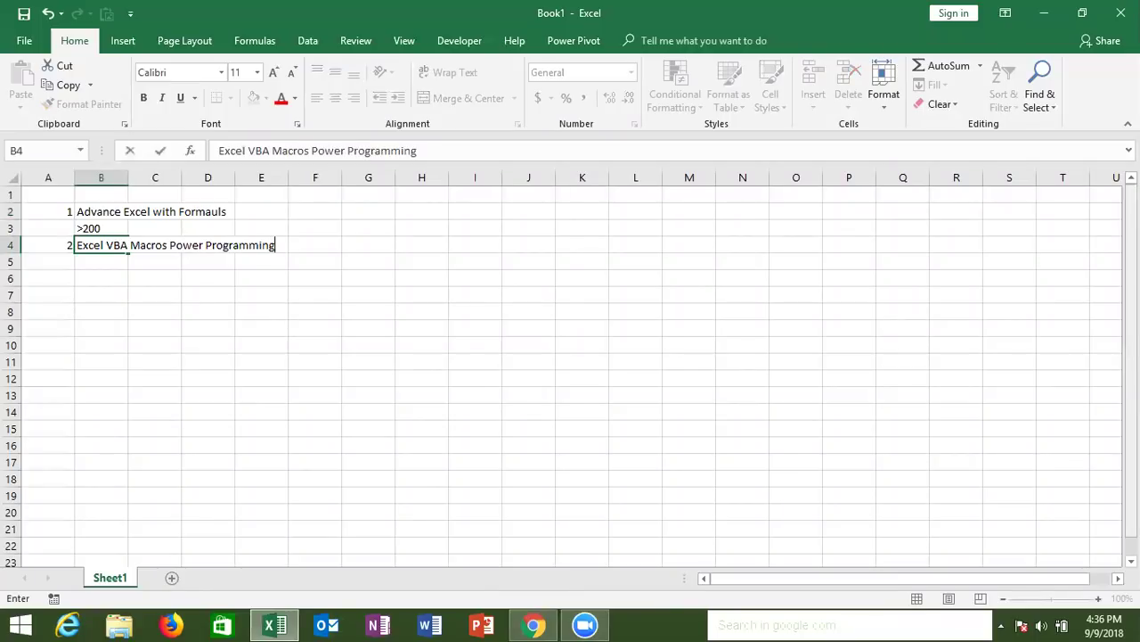
pyautogui.click(48, 261)
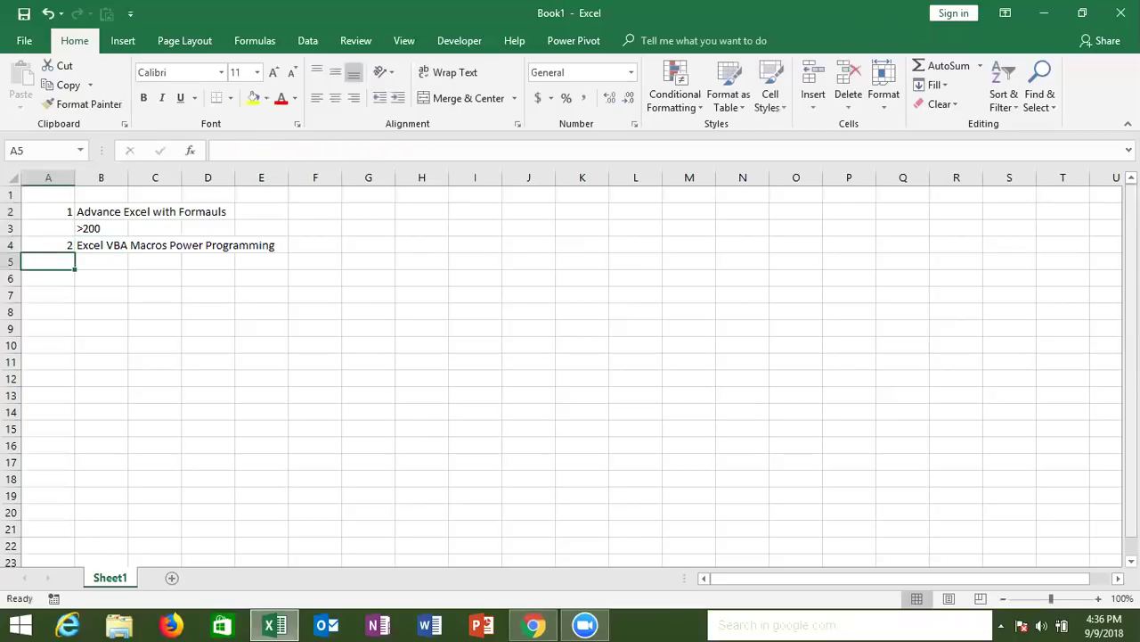
pyautogui.press('Up')
pyautogui.press('Up')
pyautogui.press('Up')
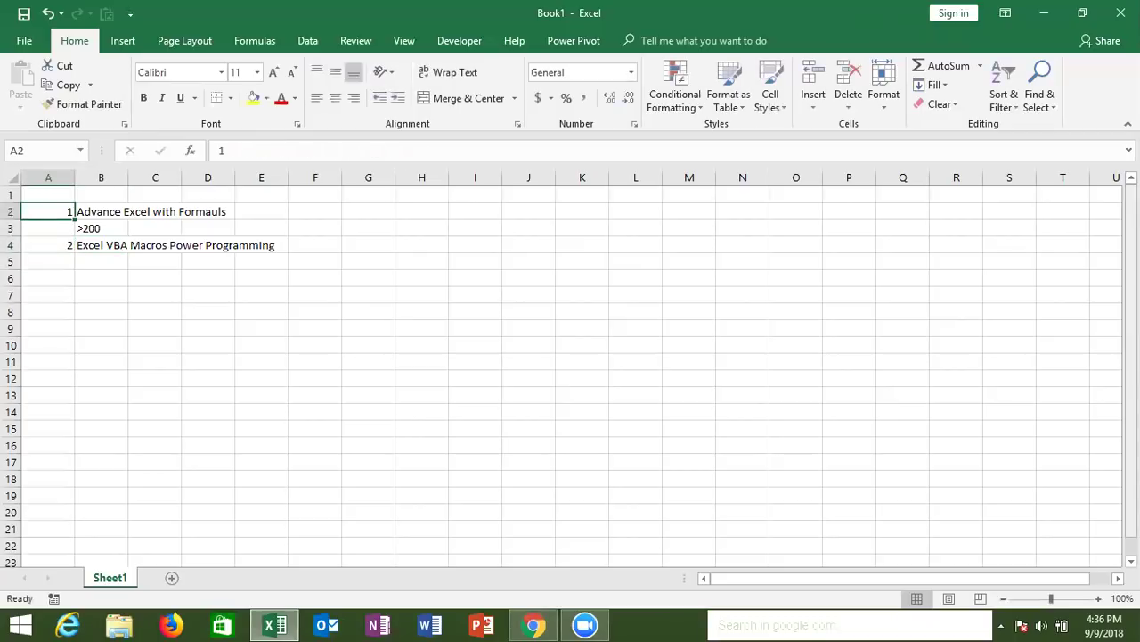
pyautogui.click(101, 212)
pyautogui.moveTo(101, 212); pyautogui.dragTo(48, 228)
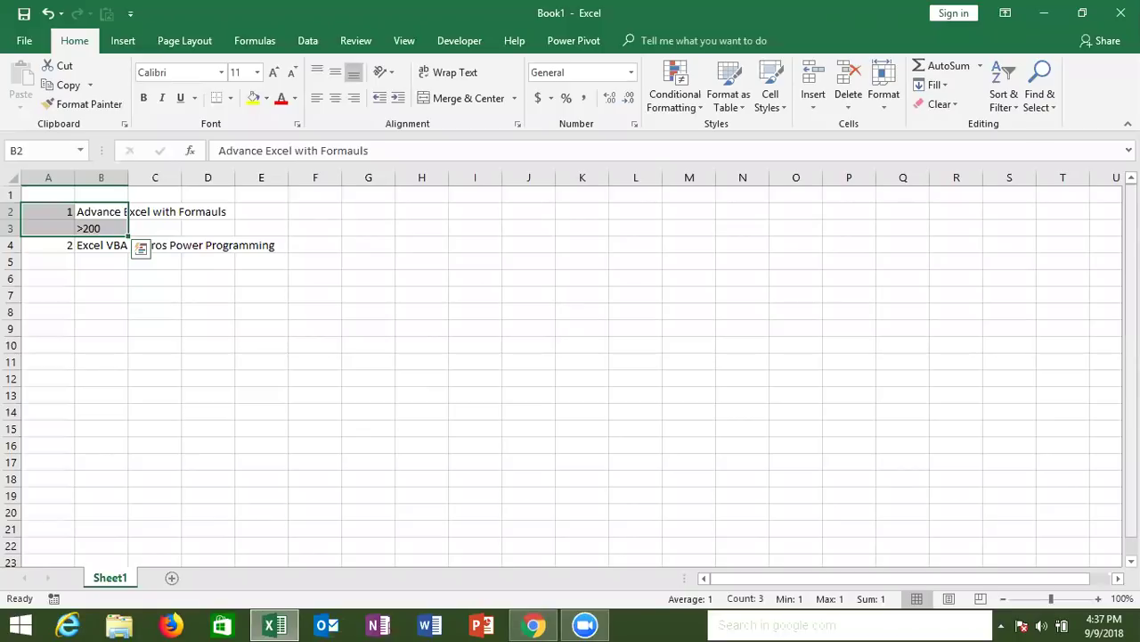
pyautogui.press('Down')
pyautogui.press('Down')
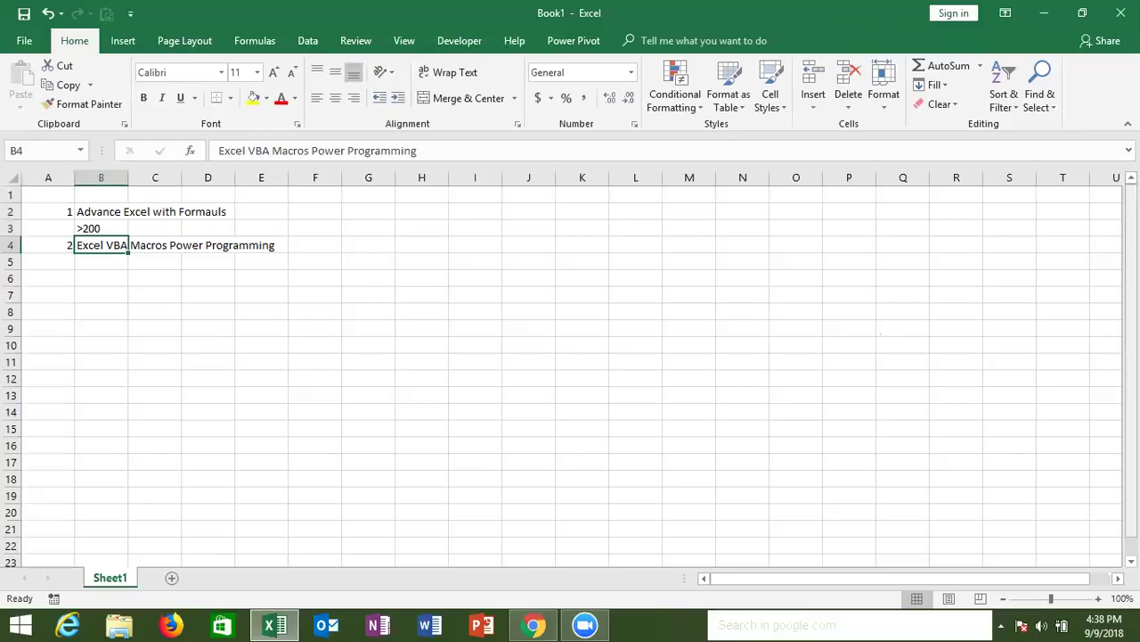
# Enter 3 in A6 and 'MS Access Database' in B6
pyautogui.press('Down')
pyautogui.press('Down')
pyautogui.press('Left')
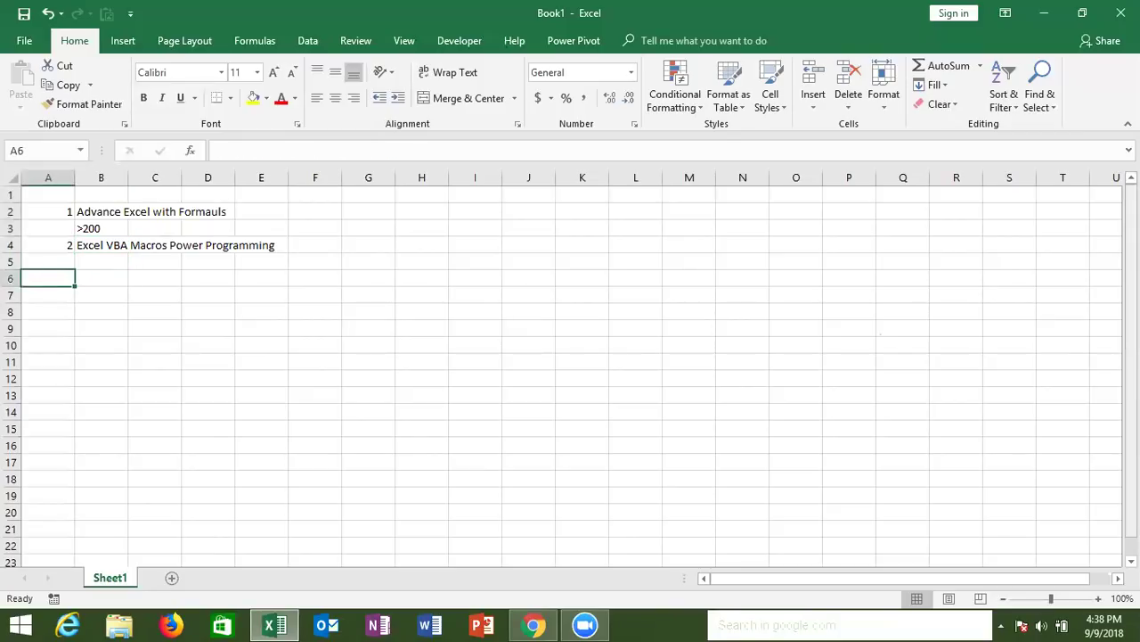
pyautogui.write('3')
pyautogui.press('Tab')
pyautogui.write('MS ')
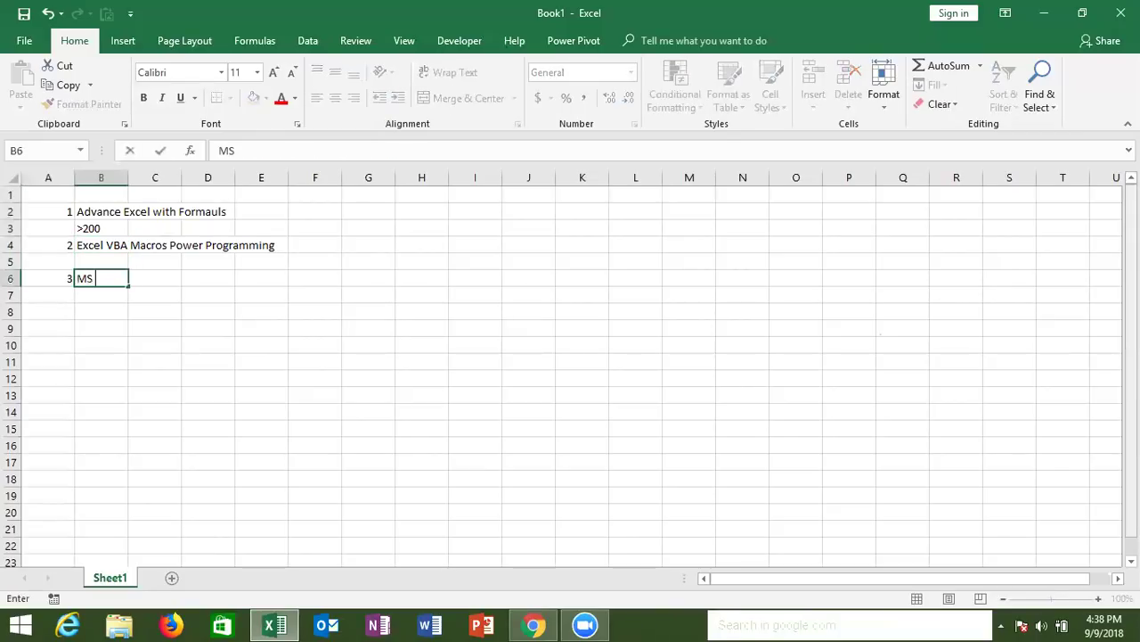
pyautogui.write('Access')
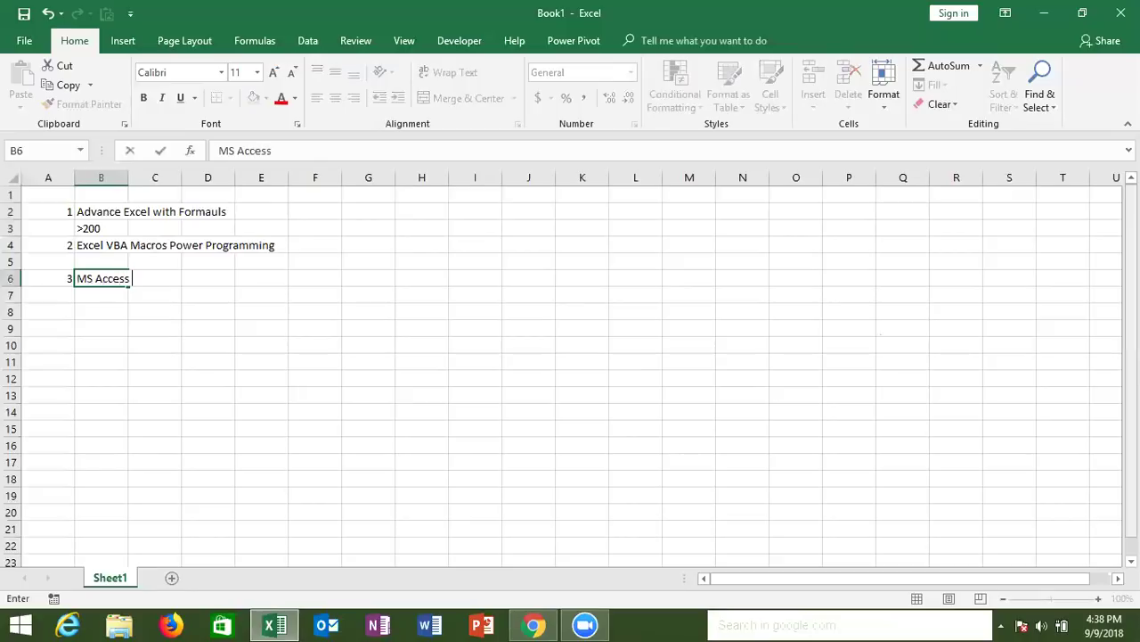
pyautogui.write(' Database')
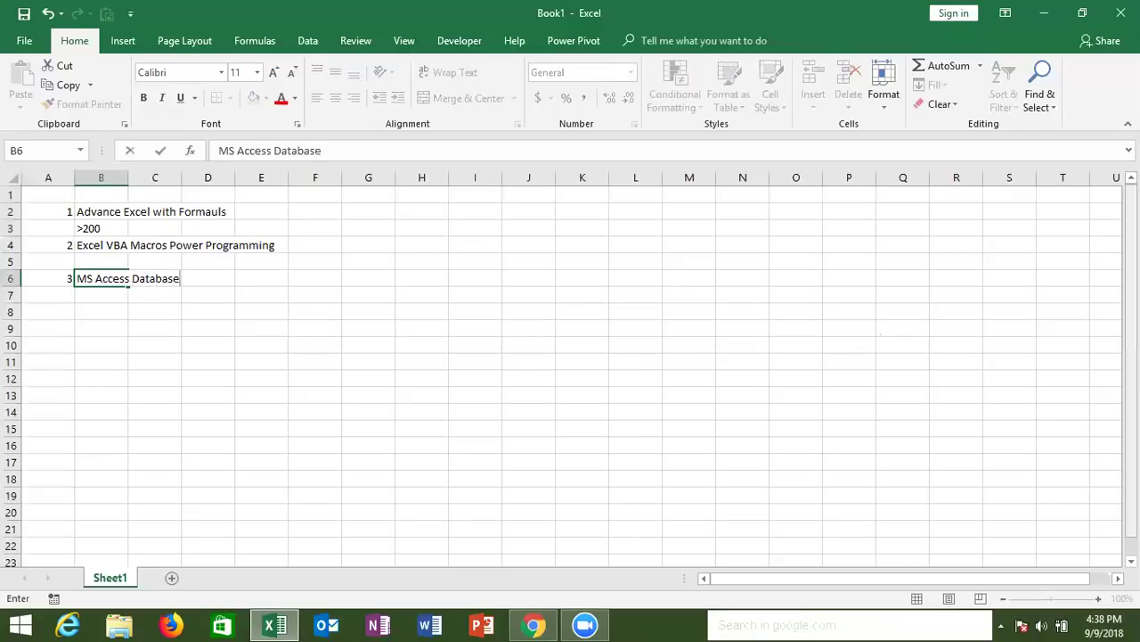
pyautogui.press('Return')
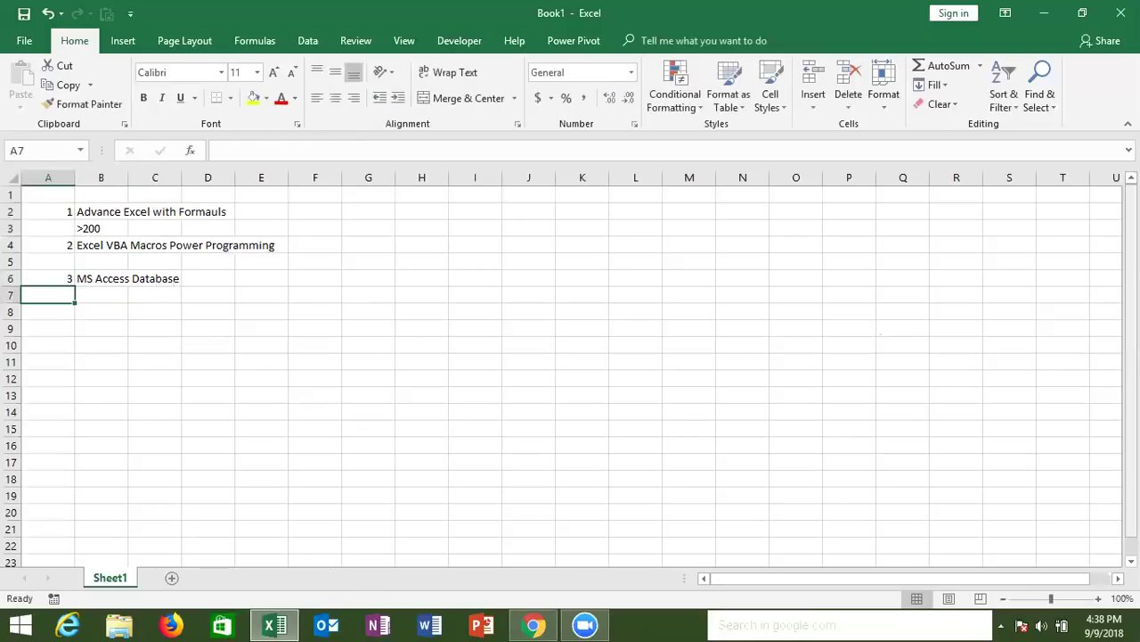
# Type SQL in D5, reselect B6, and switch to the Chrome course page
pyautogui.click(291, 294)
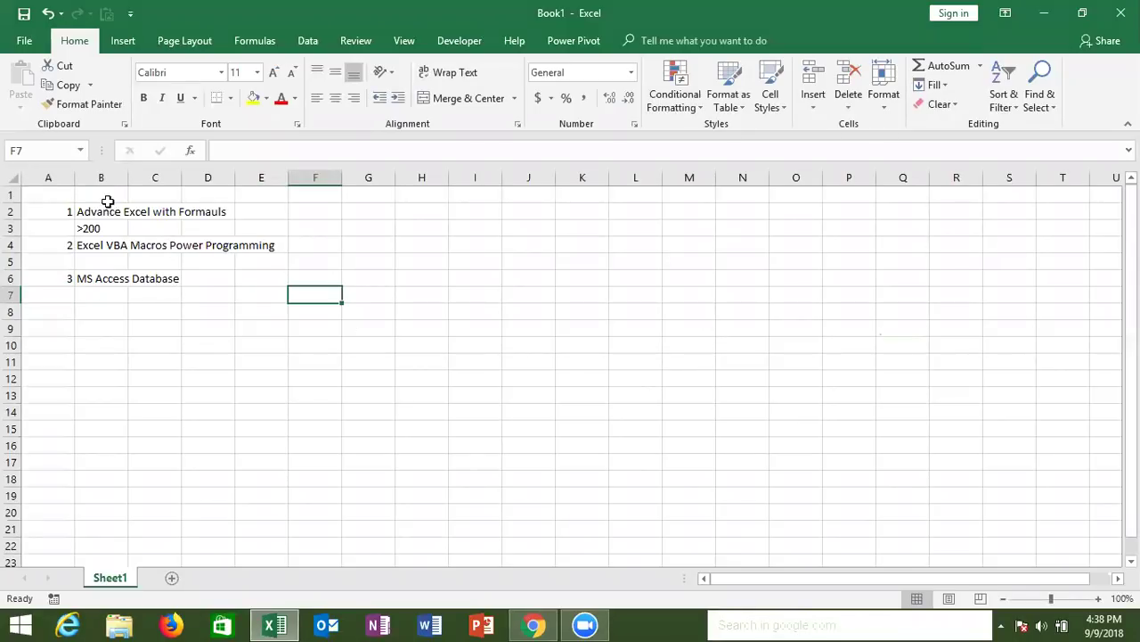
pyautogui.moveTo(107, 211); pyautogui.dragTo(107, 250)
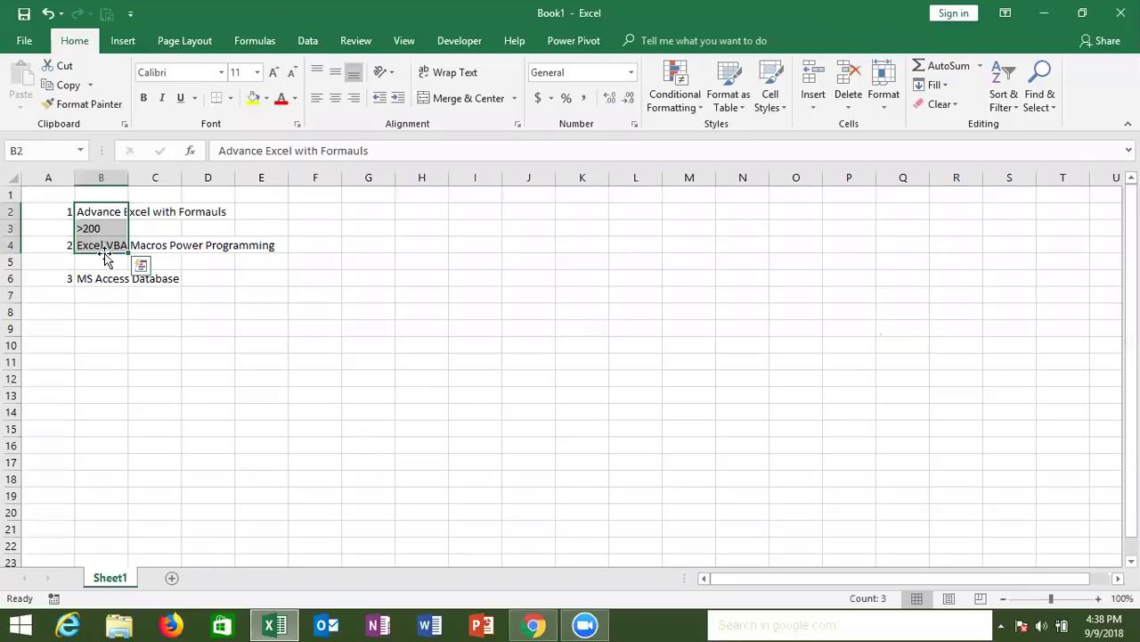
pyautogui.click(96, 279)
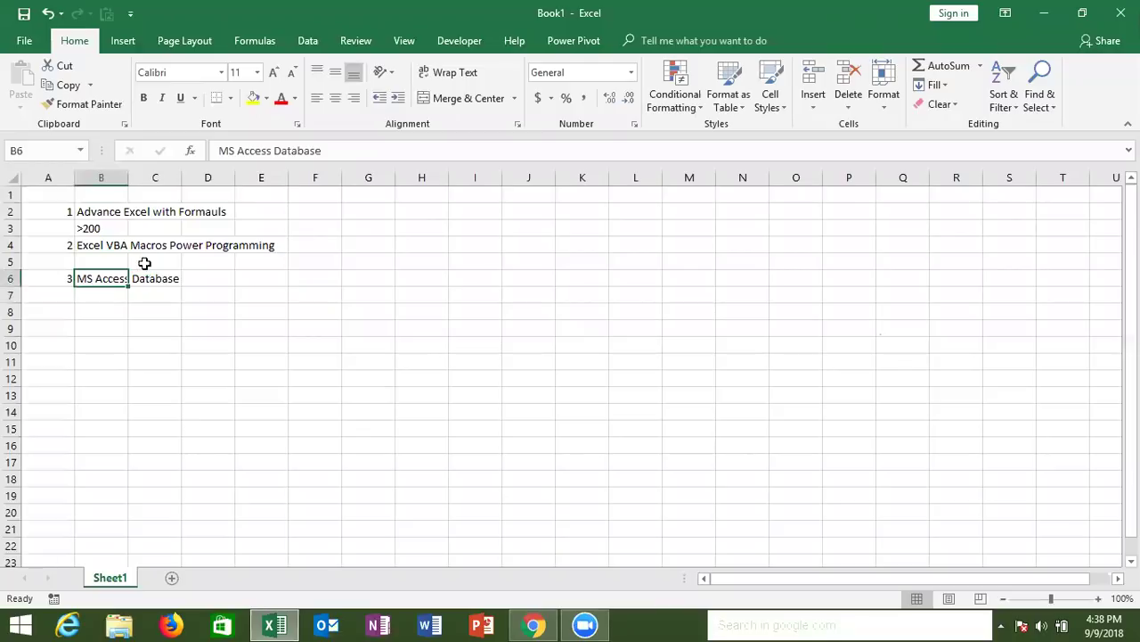
pyautogui.click(215, 262)
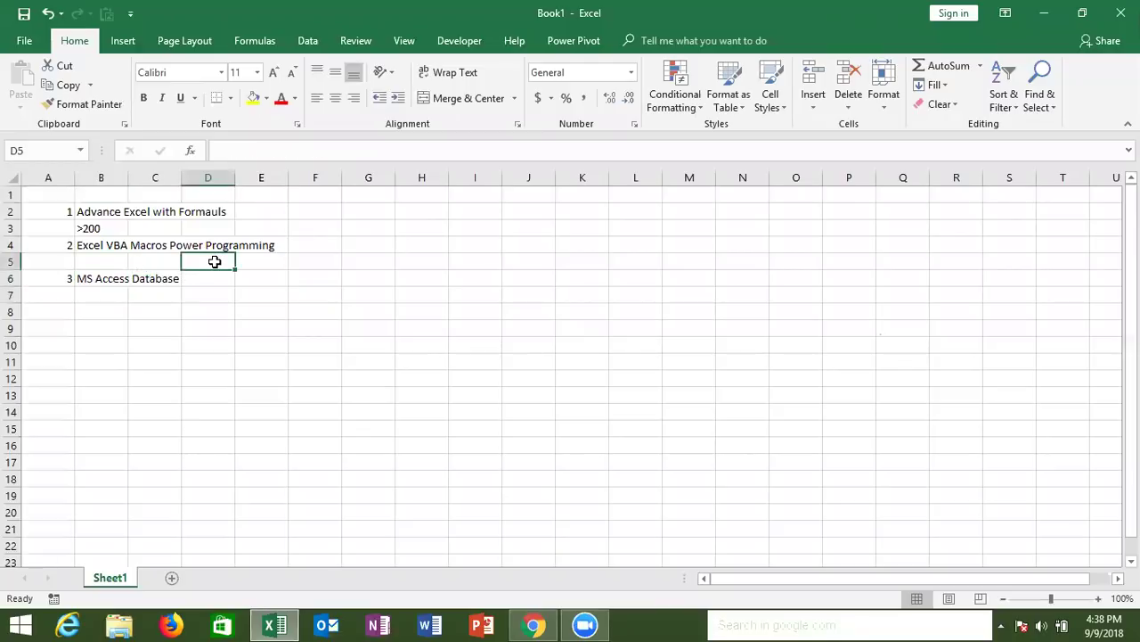
pyautogui.write('SQL')
pyautogui.press('Return')
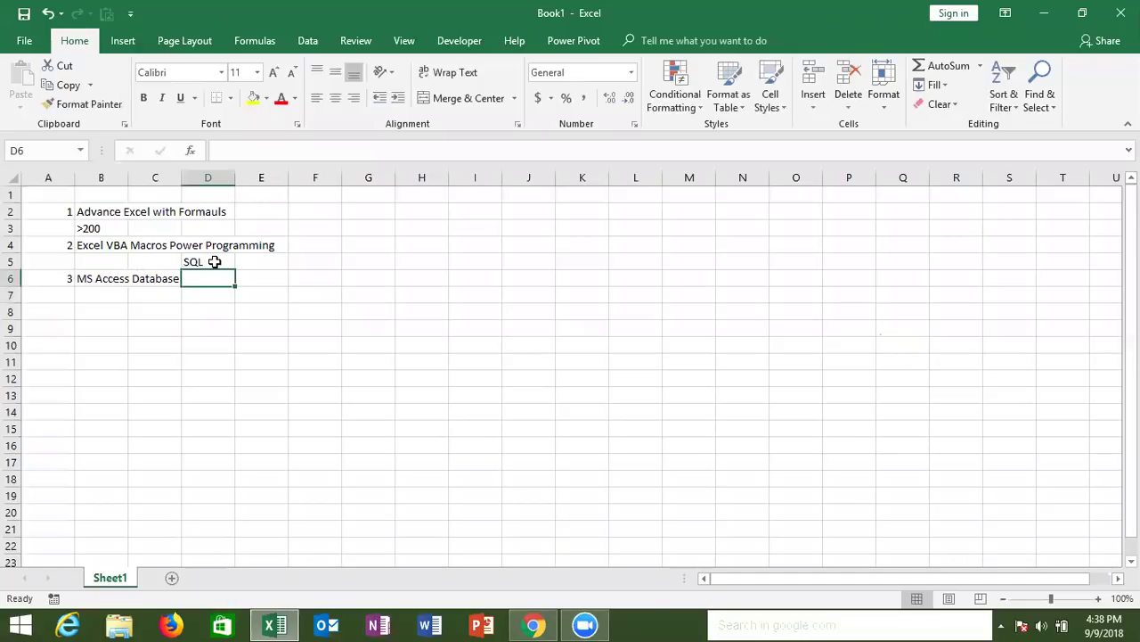
pyautogui.click(104, 282)
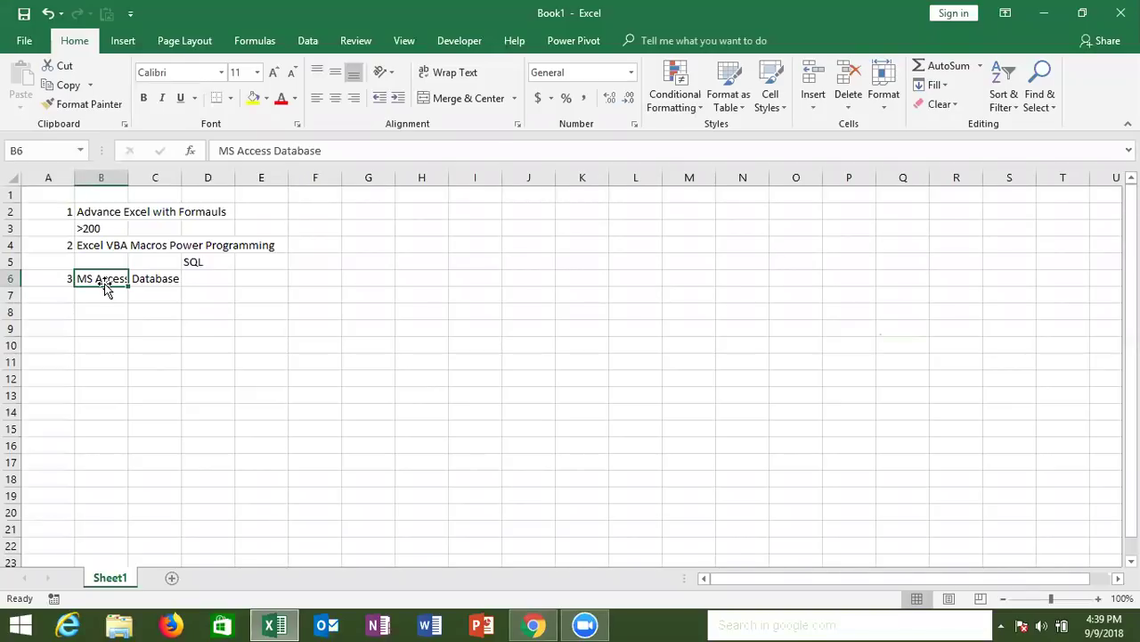
pyautogui.click(533, 625)
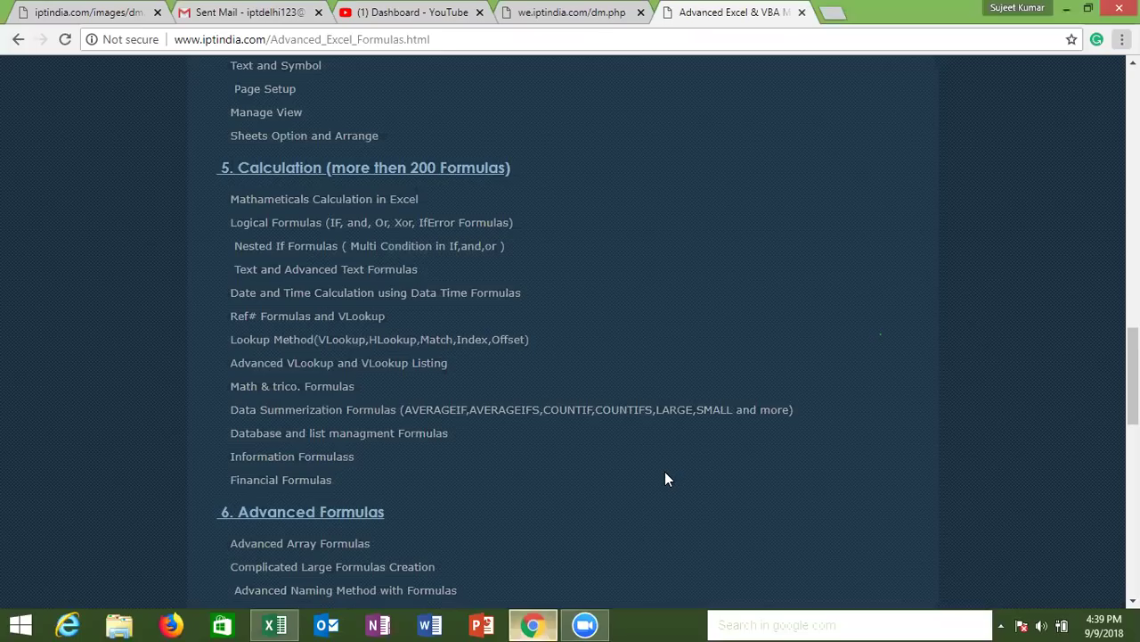
# Go back to the IPT India home page, scroll the course cards, and minimize Chrome
pyautogui.click(18, 39)
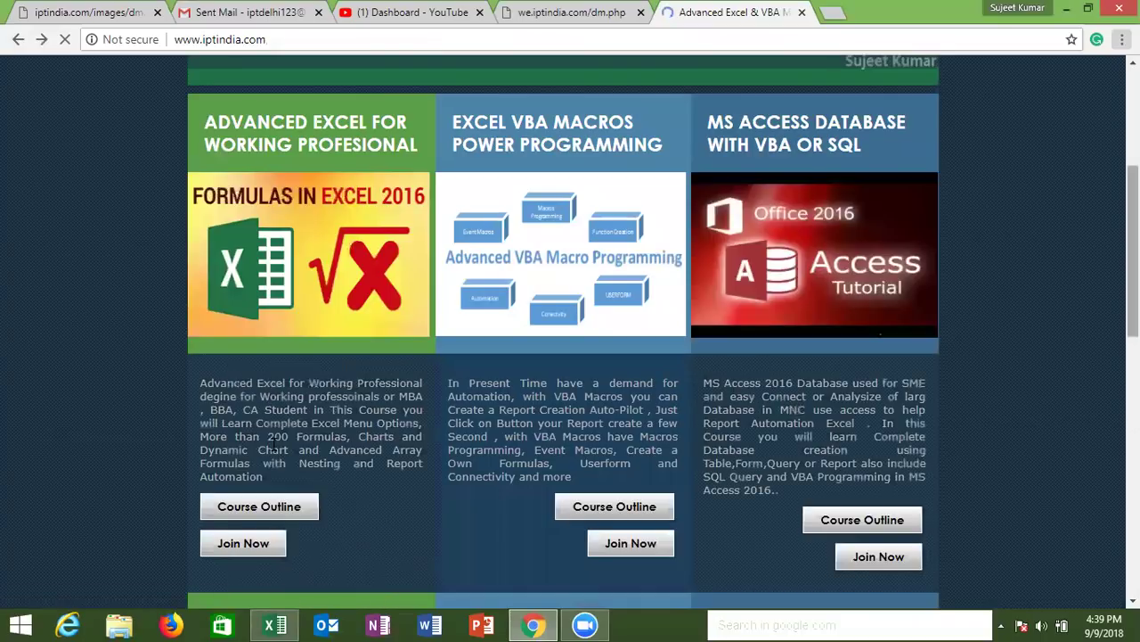
pyautogui.scroll(-3, 273, 446)
pyautogui.scroll(-2, 273, 443)
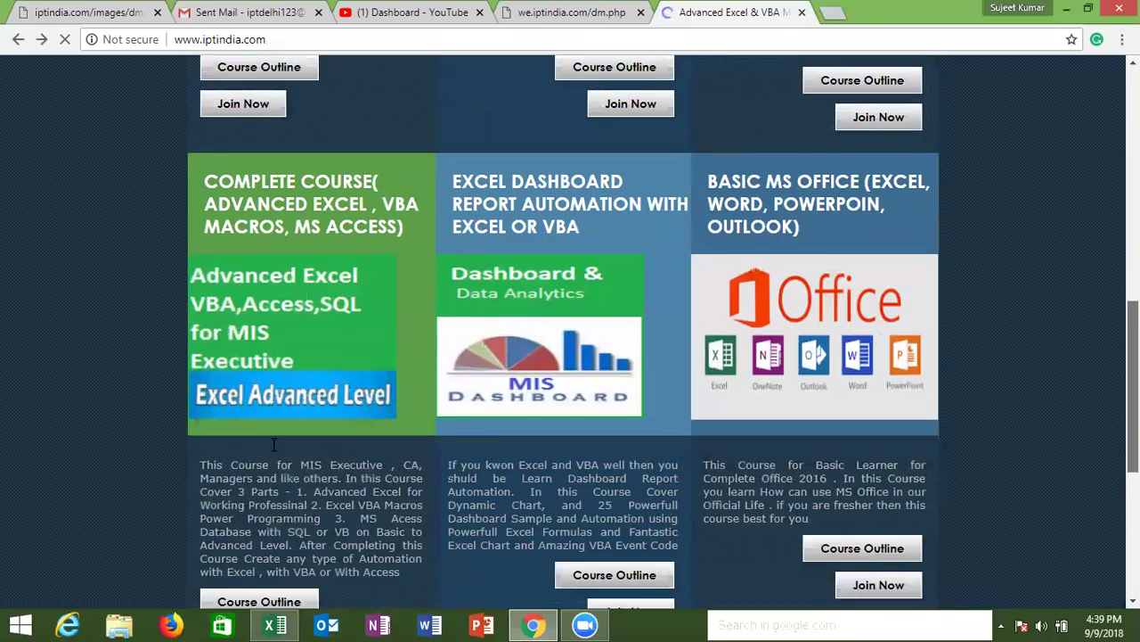
pyautogui.scroll(-1, 274, 445)
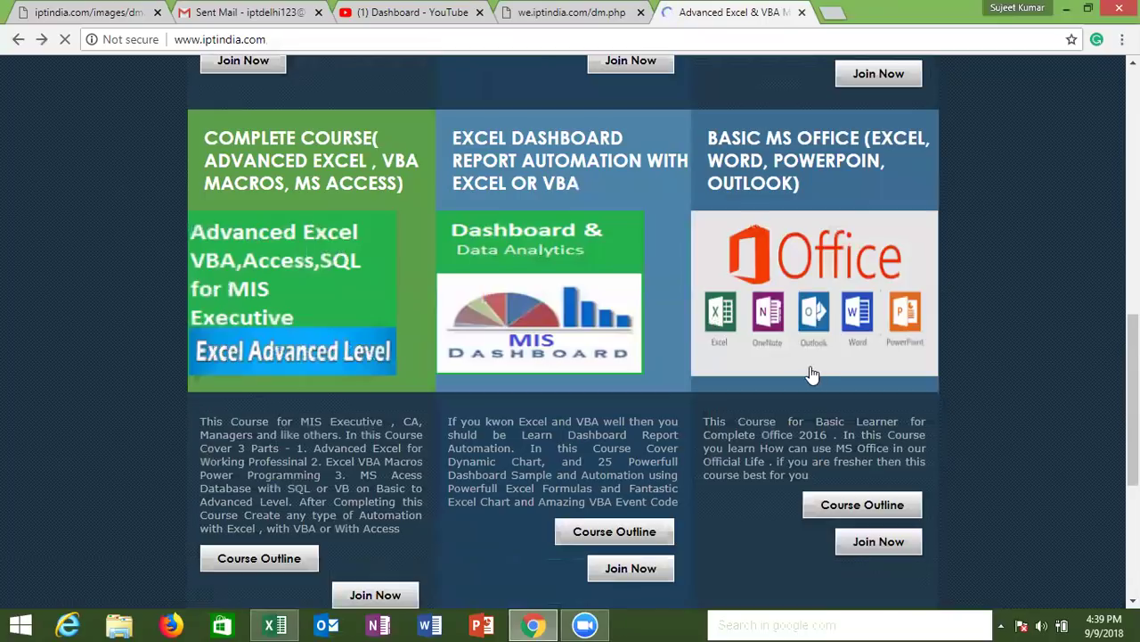
pyautogui.click(1069, 9)
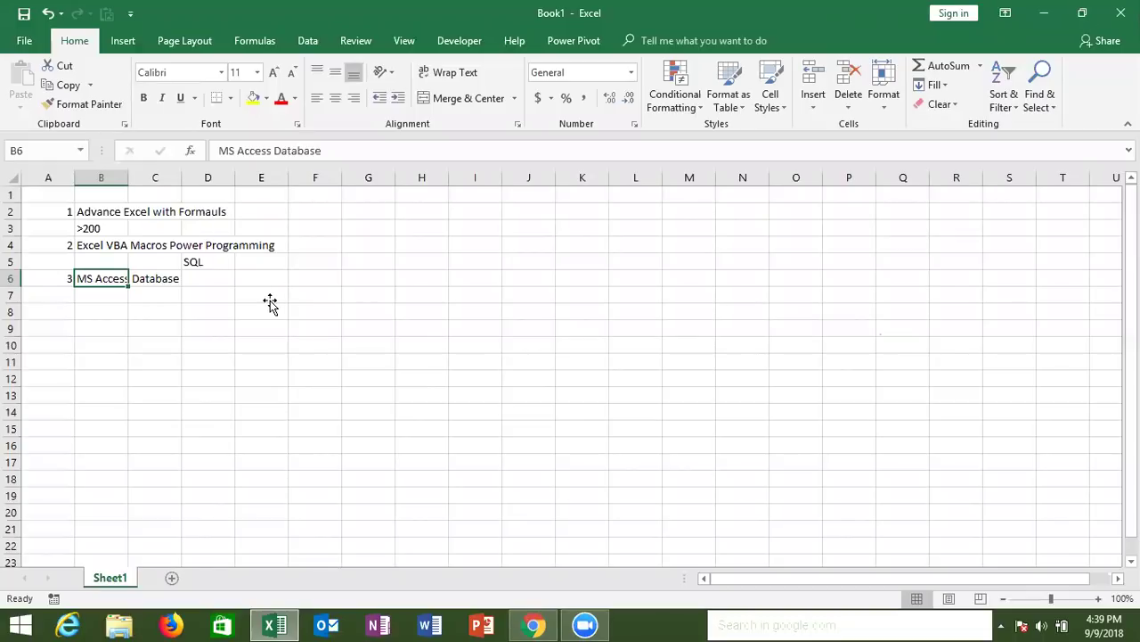
# Type 'MIS Report Automation' in E7, then switch to the Zoom app
pyautogui.click(270, 301)
pyautogui.write('MIS')
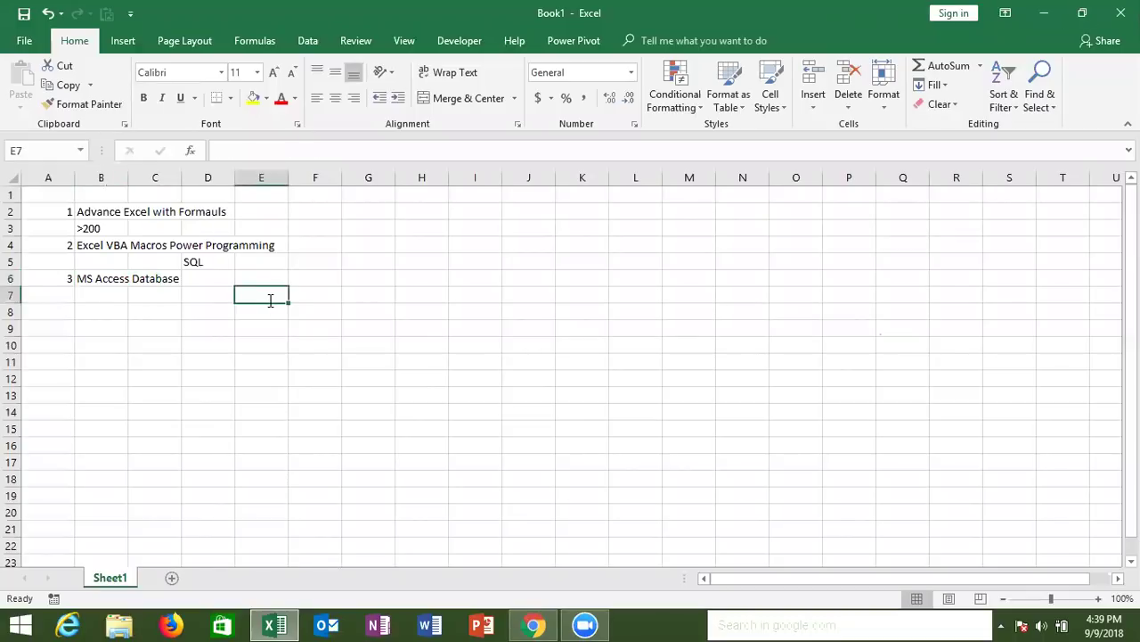
pyautogui.write(' Report Automation')
pyautogui.press('Return')
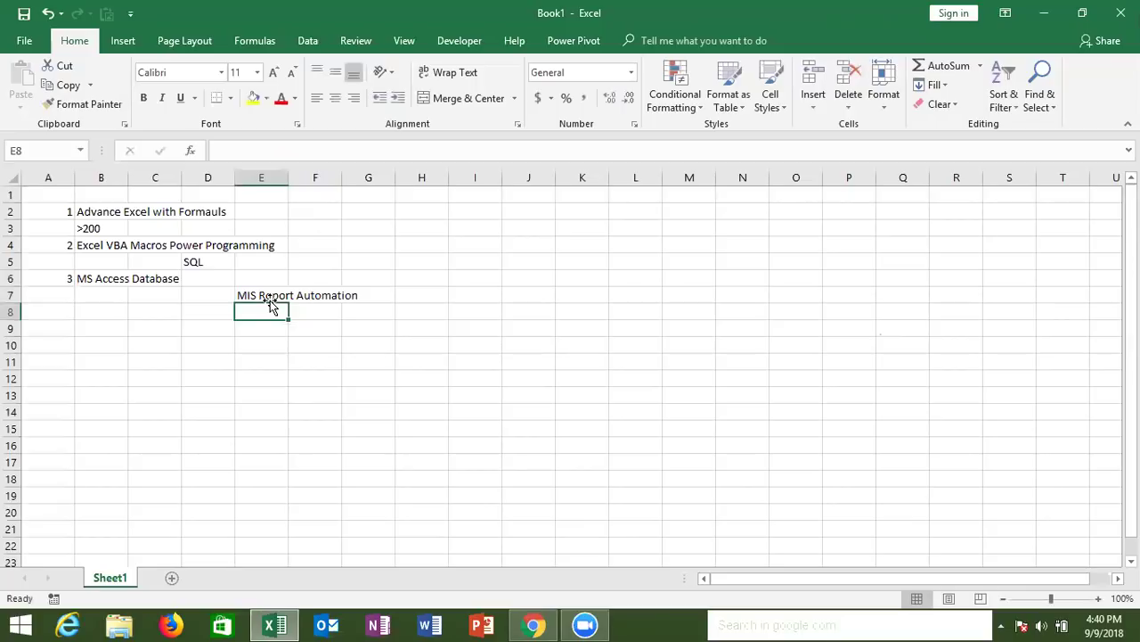
pyautogui.click(586, 624)
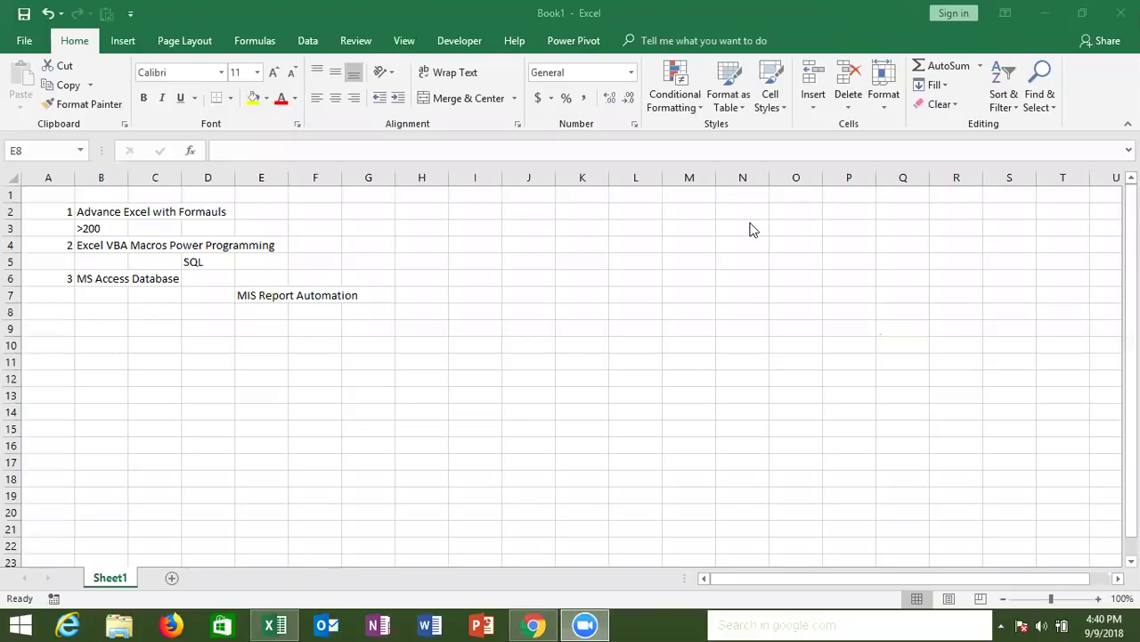
# Back in the Excel workbook, enter HR in cell I8
pyautogui.click(326, 359)
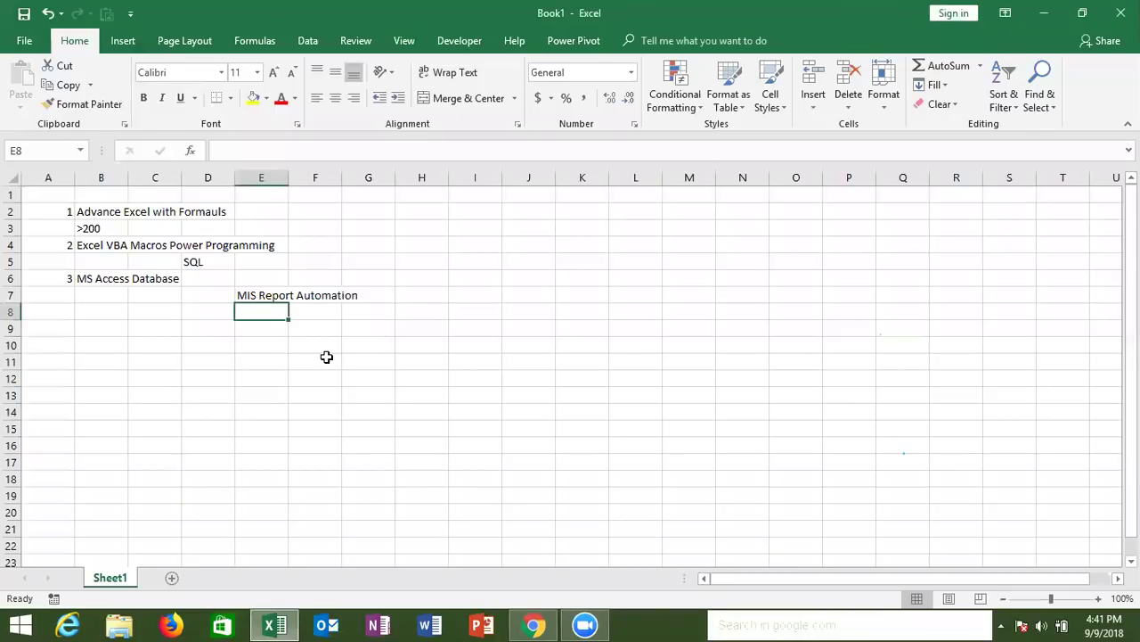
pyautogui.click(435, 318)
pyautogui.click(475, 316)
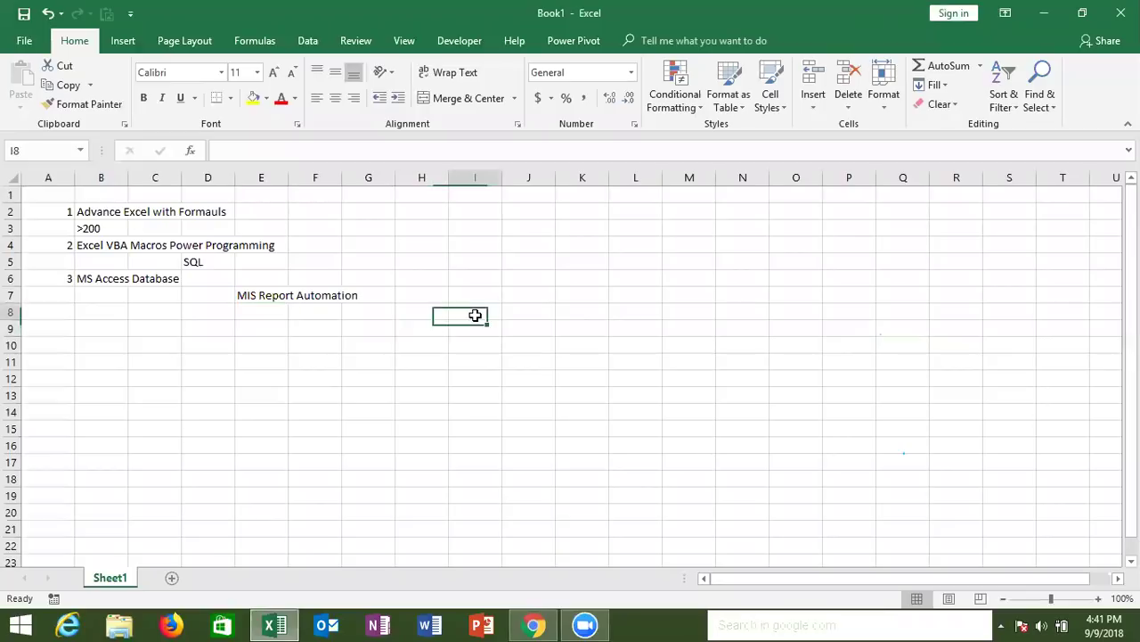
pyautogui.write('HR')
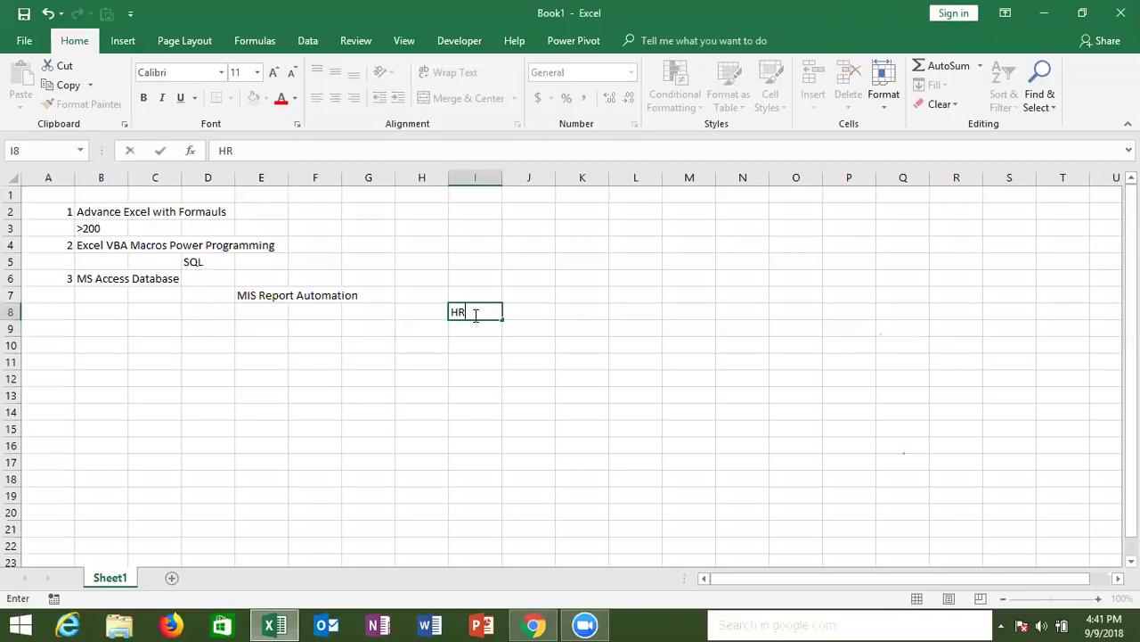
pyautogui.press('Tab')
pyautogui.press('Down')
# Replace HR in I8 with CC and enter JD in cell I10
pyautogui.click(475, 315)
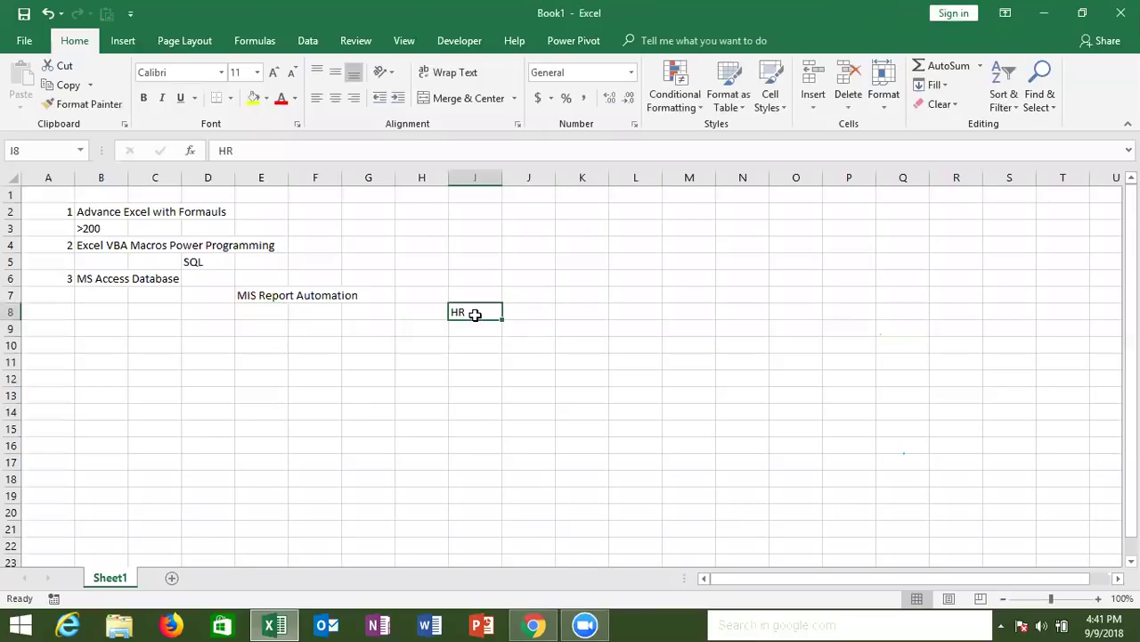
pyautogui.press('Delete')
pyautogui.write('CC')
pyautogui.press('Return')
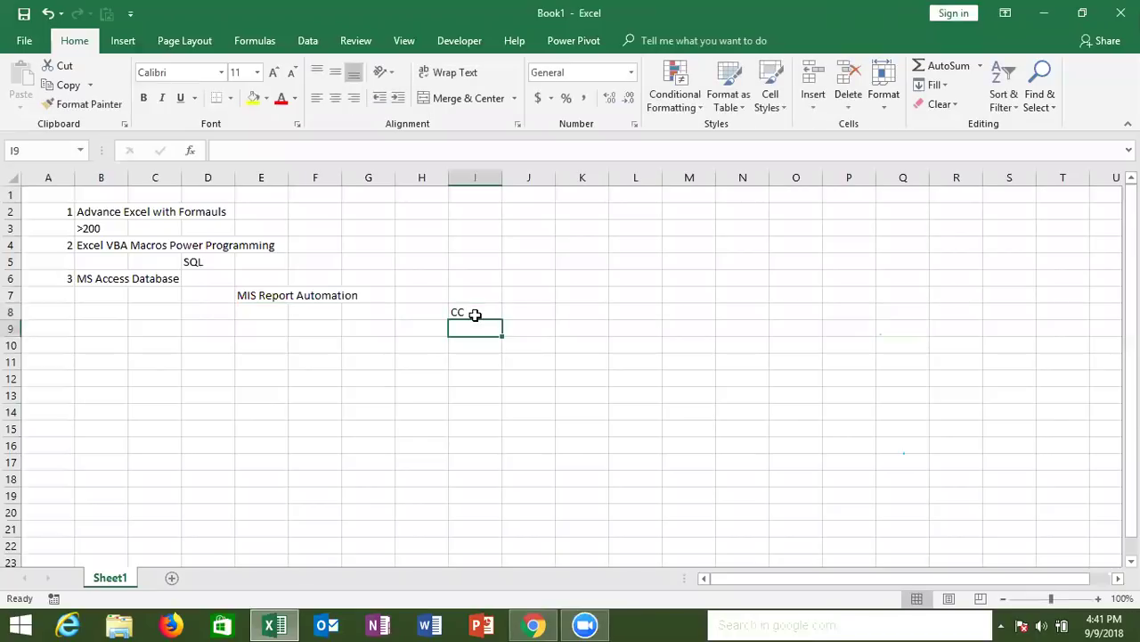
pyautogui.press('Down')
pyautogui.write('JD')
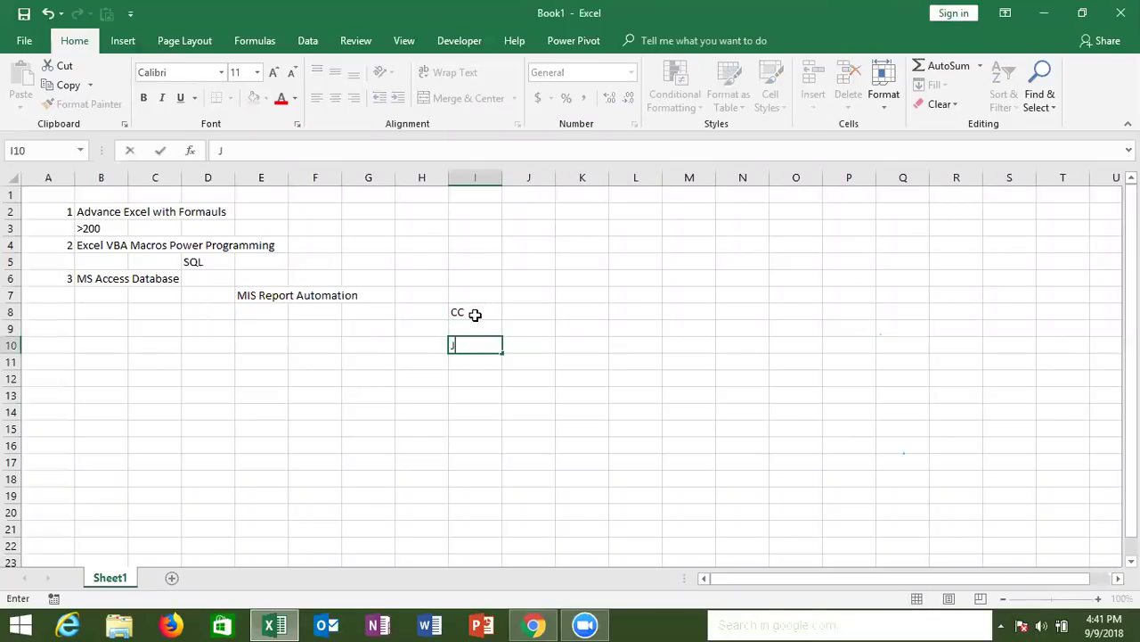
pyautogui.press('Return')
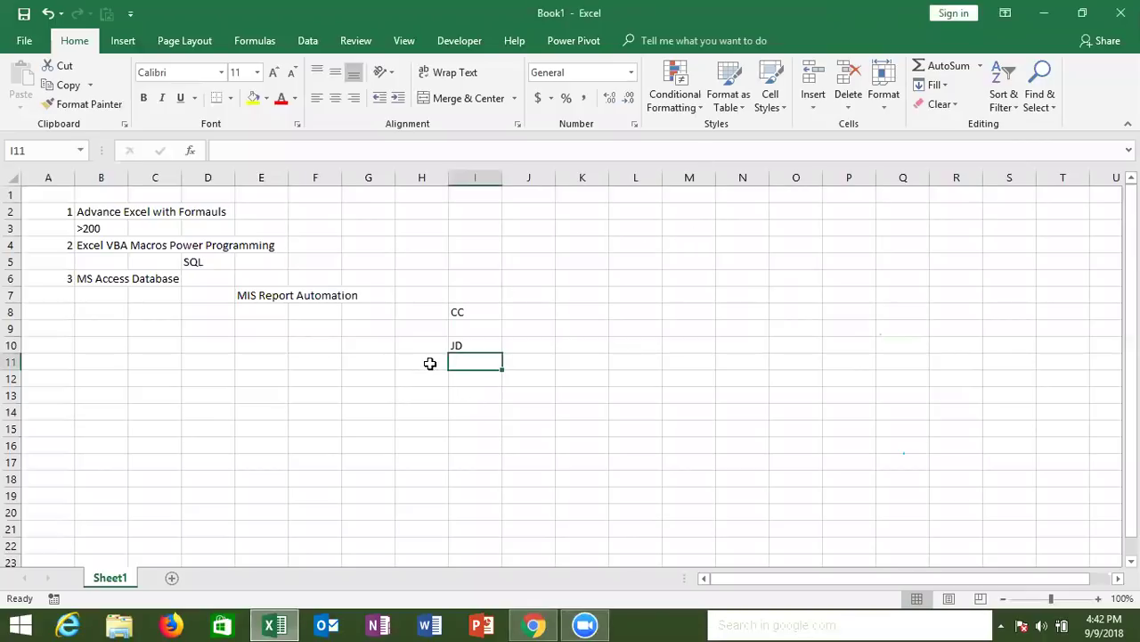
# Fill H11:J11 with Delhi, 1500 and 12, then return to cell H12
pyautogui.click(430, 363)
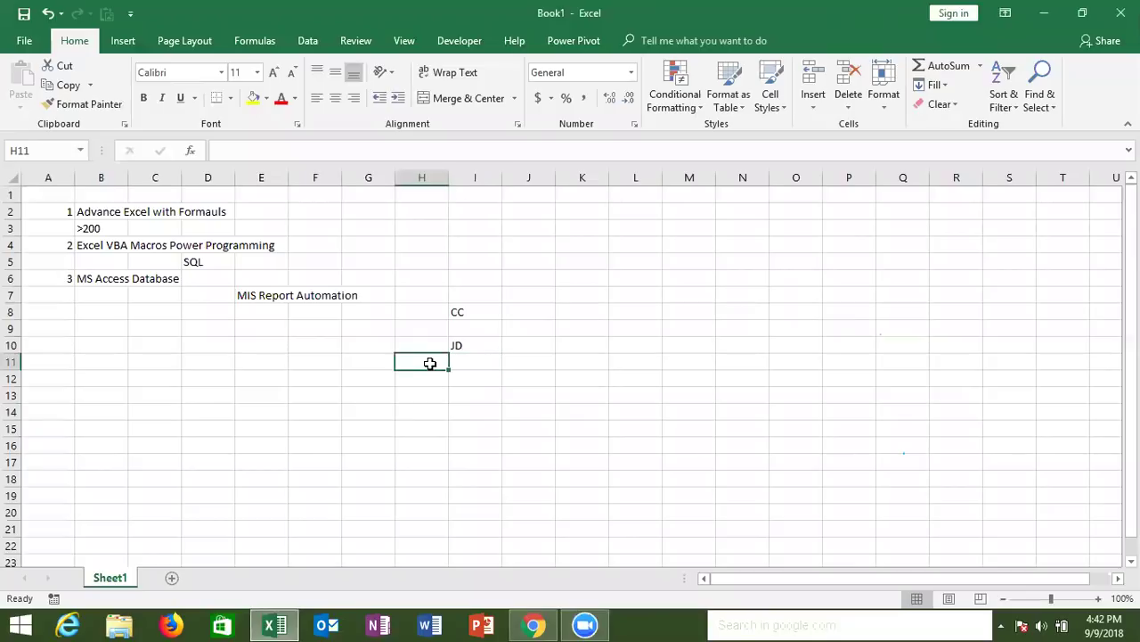
pyautogui.write('Delhi')
pyautogui.press('Tab')
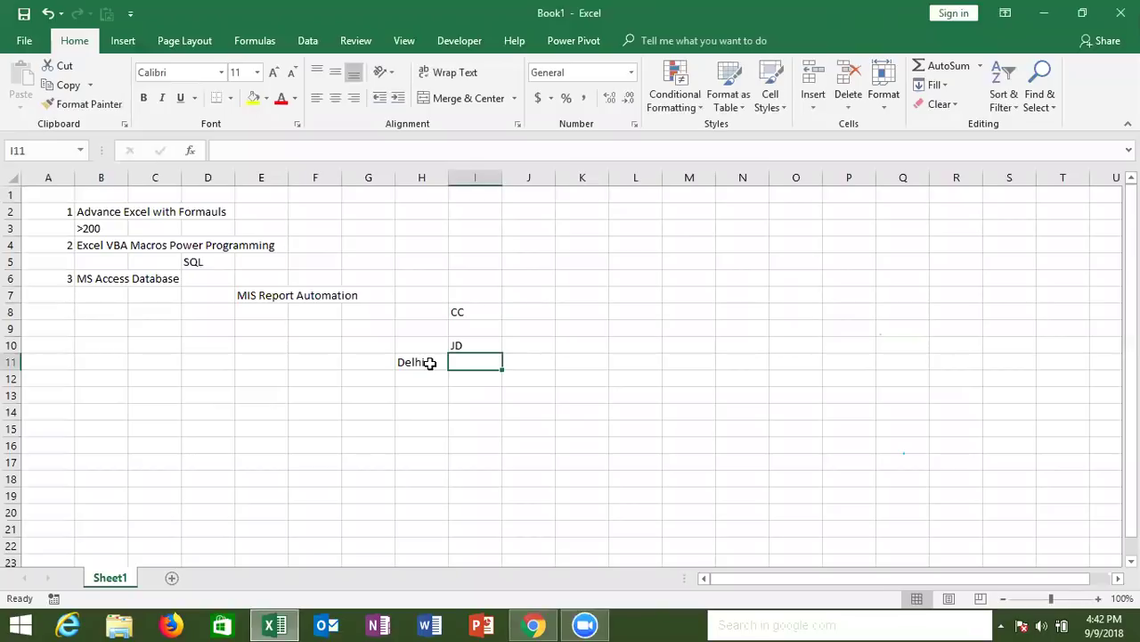
pyautogui.write('1500')
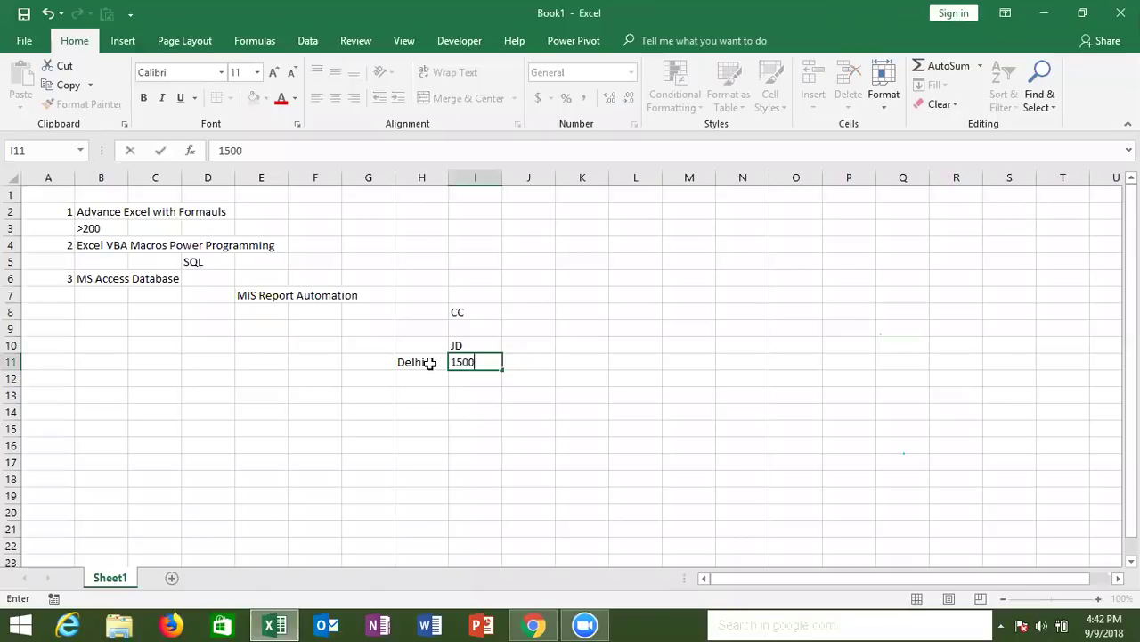
pyautogui.press('Tab')
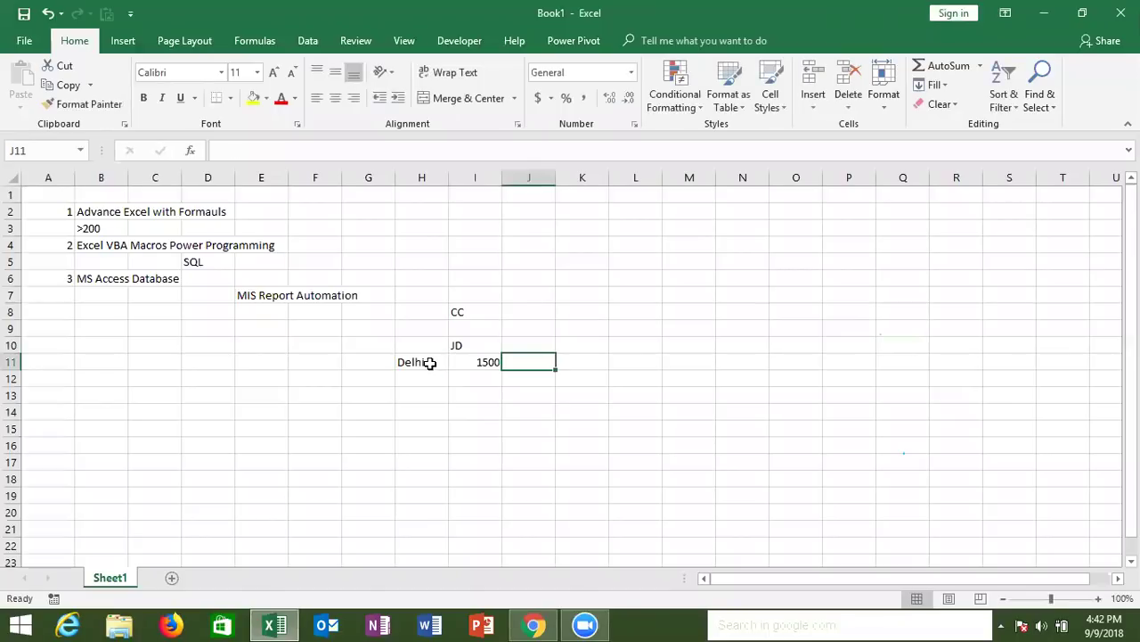
pyautogui.write('12')
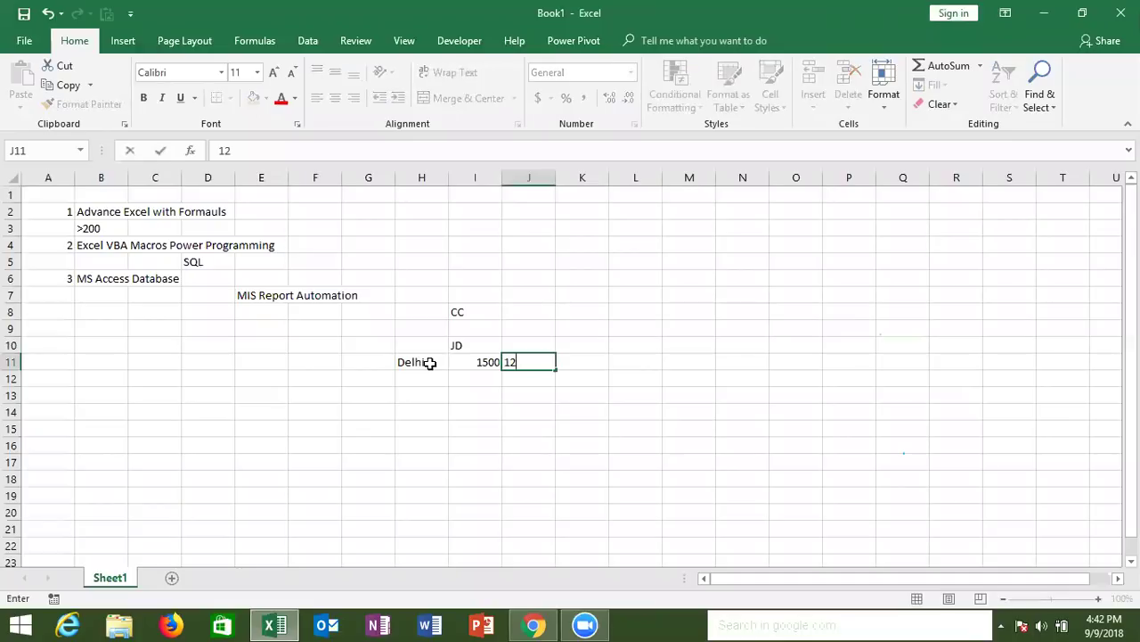
pyautogui.press('Tab')
pyautogui.press('Down')
pyautogui.press('Left')
pyautogui.press('Left')
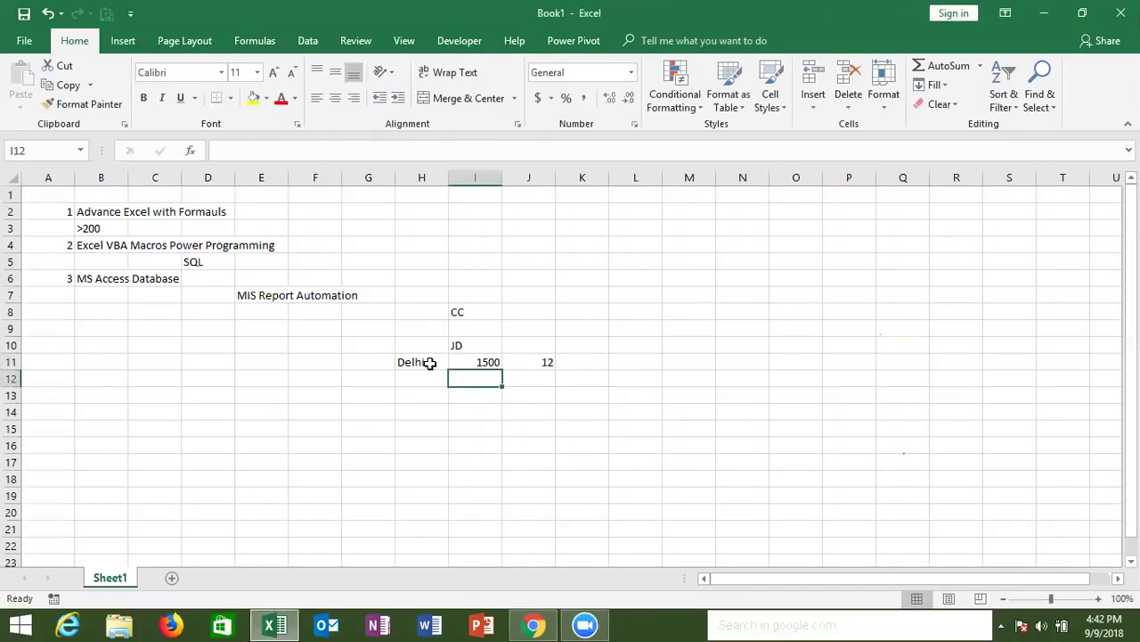
pyautogui.press('Left')
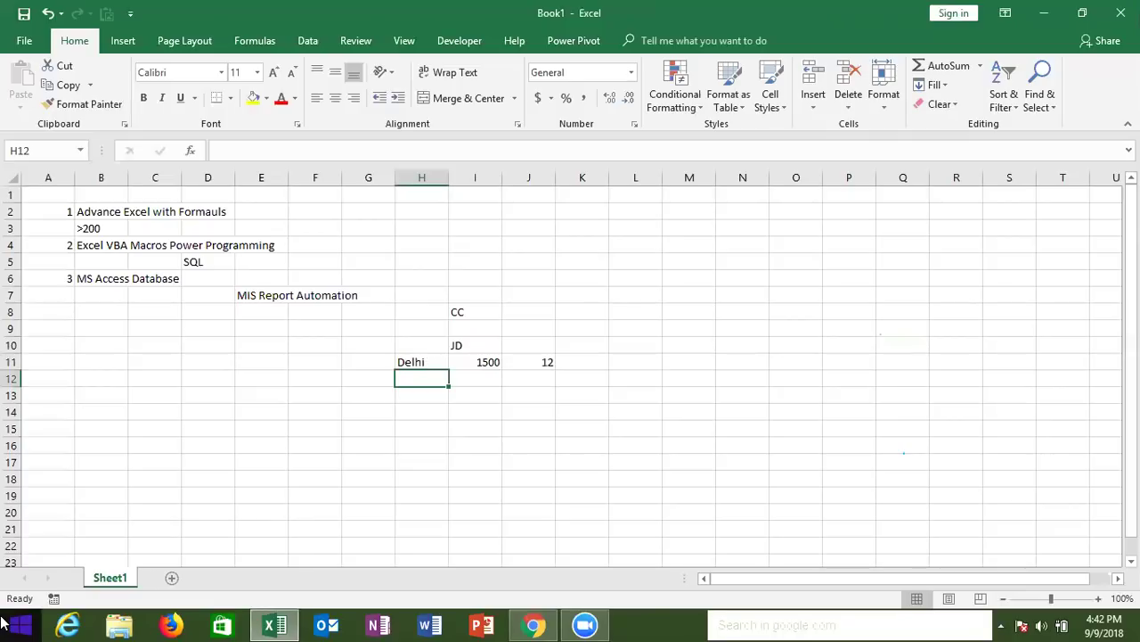
# Enter ggn, 3500 and a question mark across H12:J12
pyautogui.write('g')
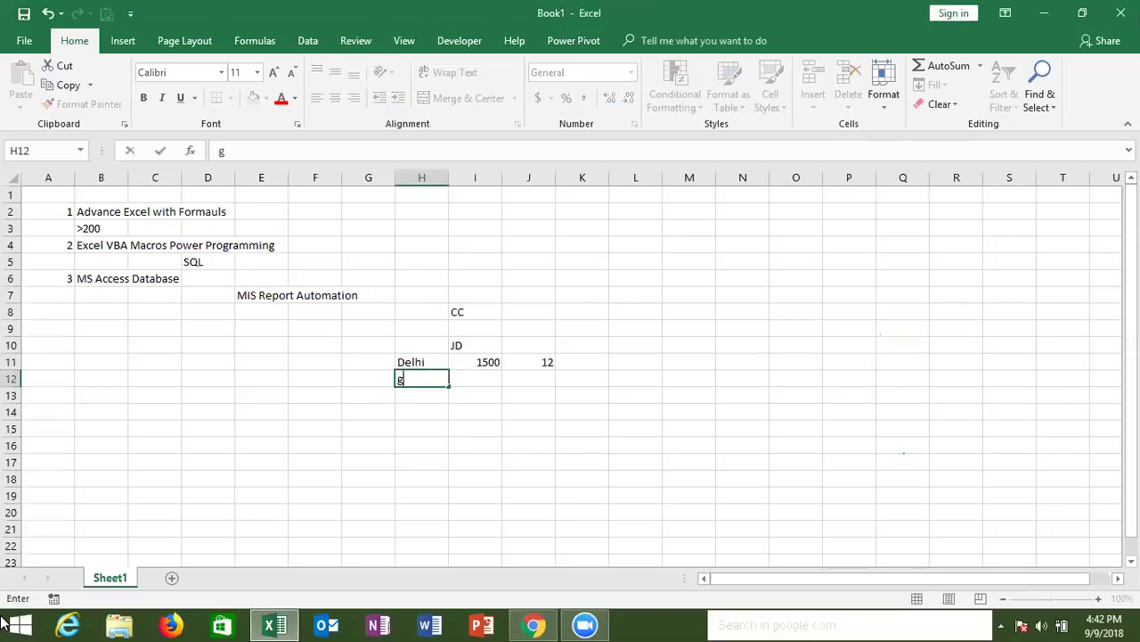
pyautogui.write('gn')
pyautogui.press('Tab')
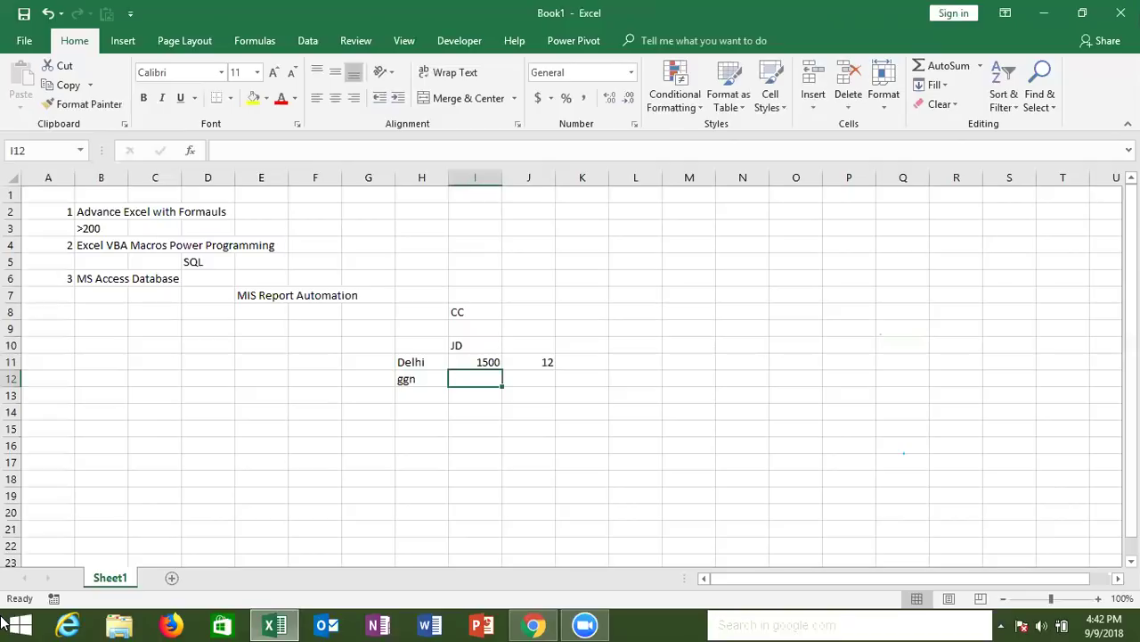
pyautogui.write('35')
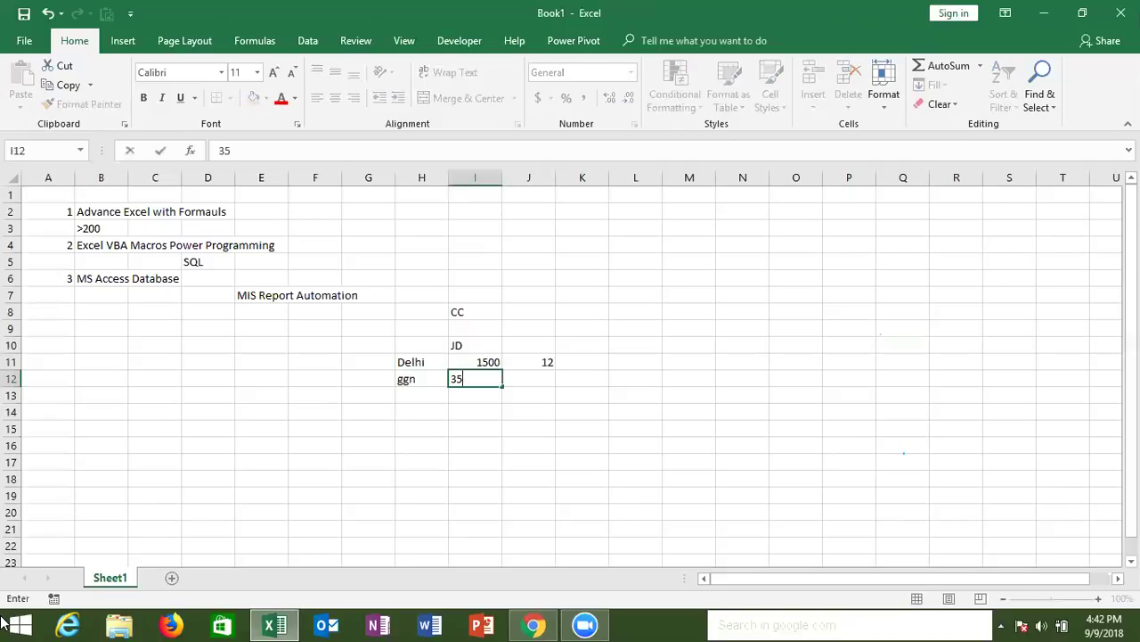
pyautogui.write('00')
pyautogui.press('Tab')
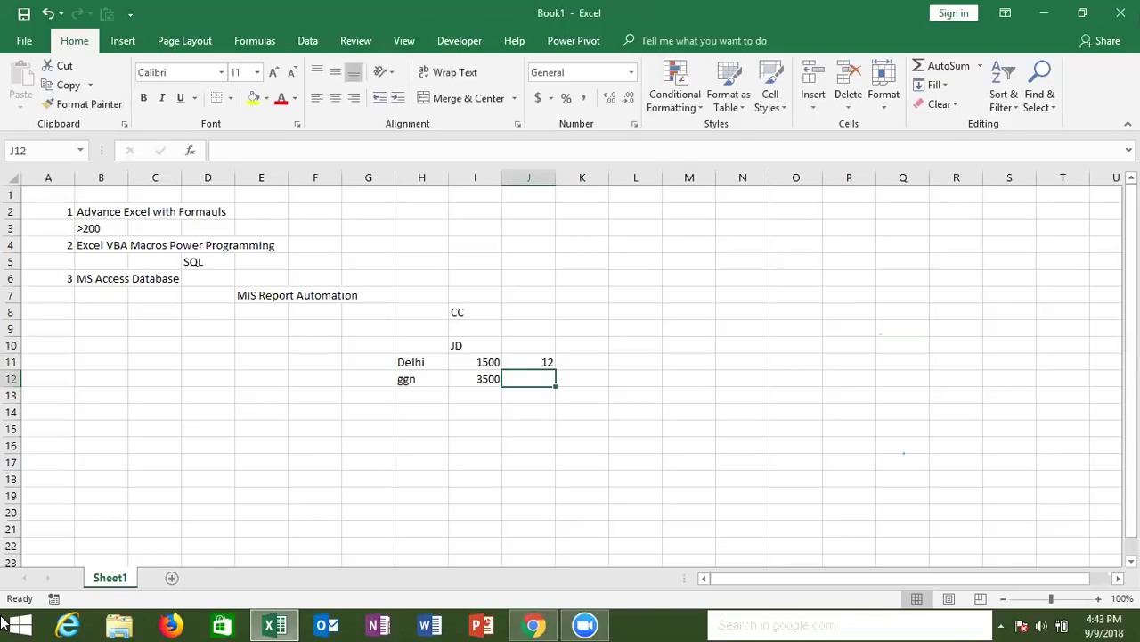
pyautogui.write('?')
pyautogui.press('Return')
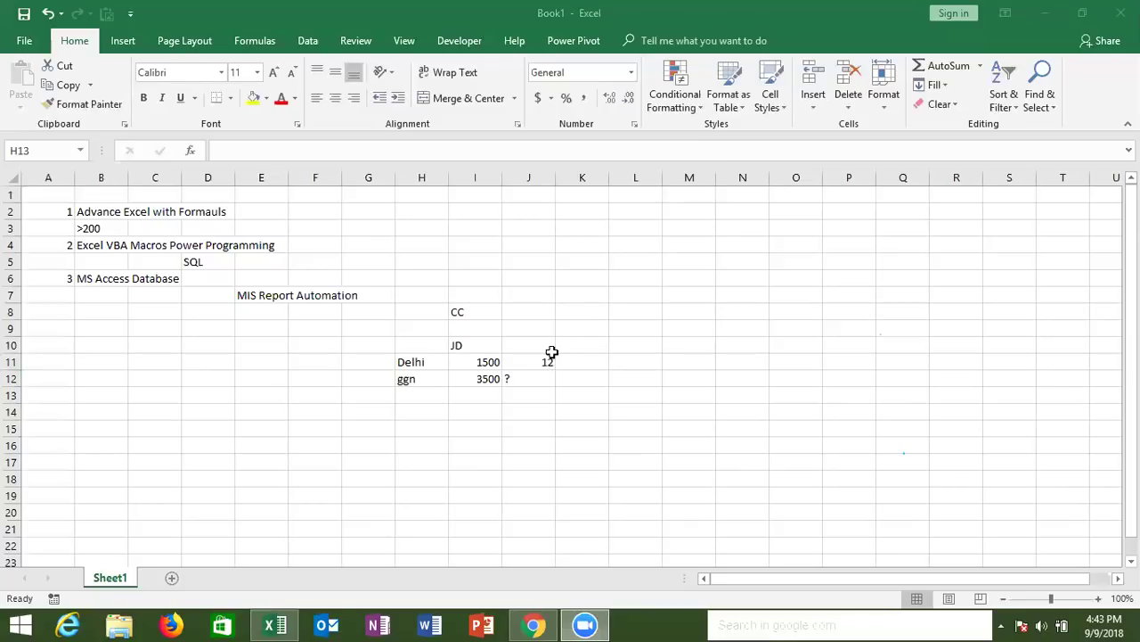
# Select Delhi's 1500 and 12 in I11:J11 to compare, then cell J12
pyautogui.moveTo(490, 362); pyautogui.dragTo(517, 361)
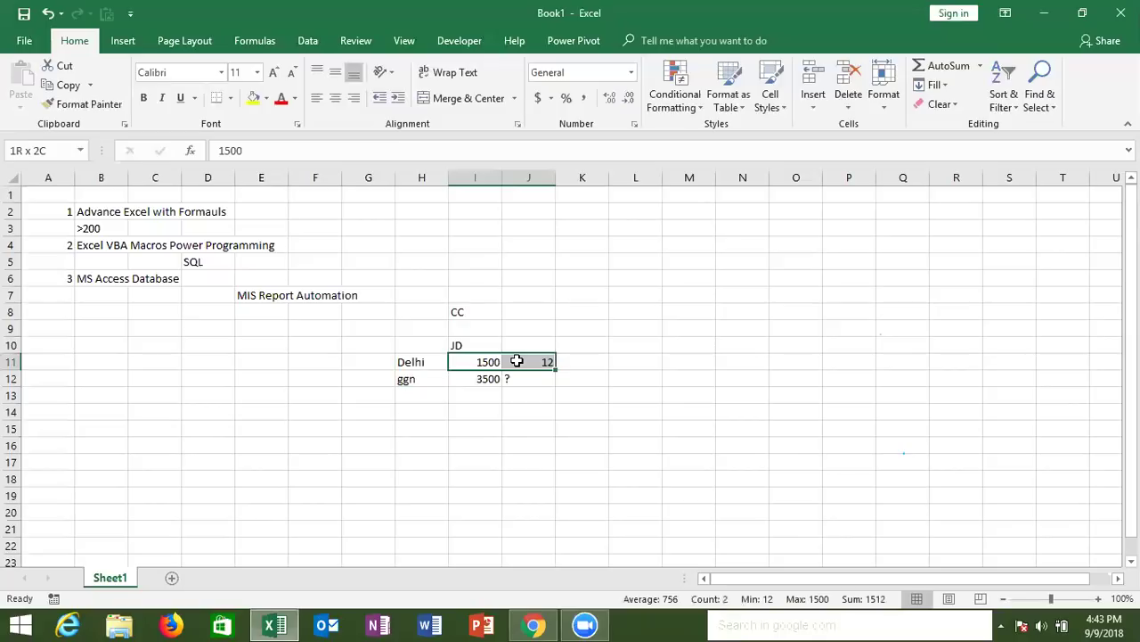
pyautogui.click(509, 378)
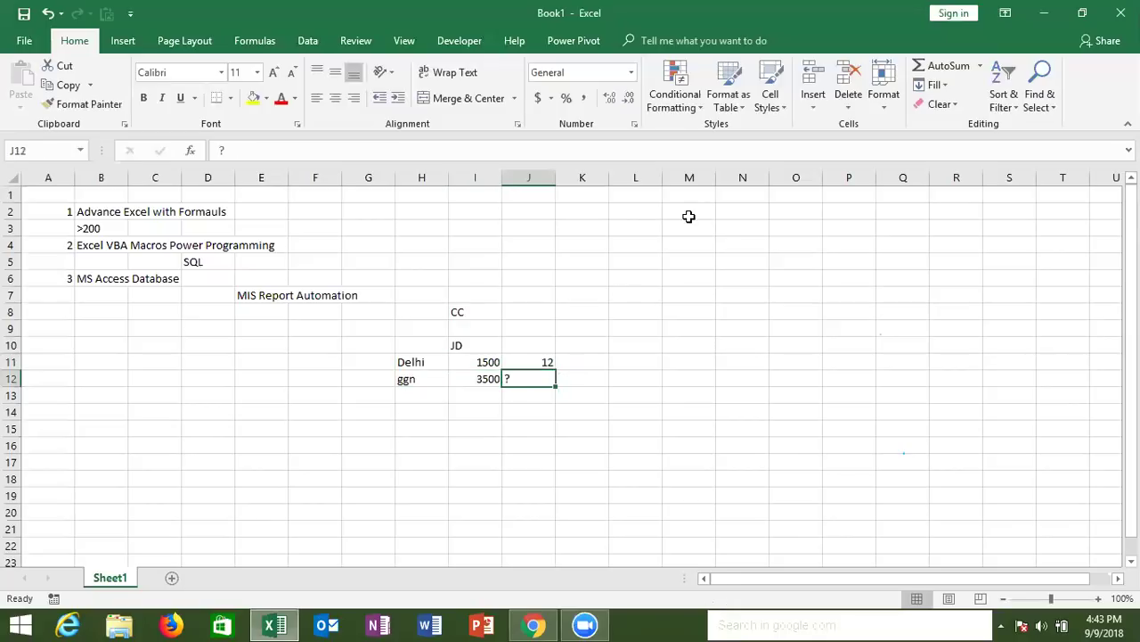
pyautogui.click(643, 243)
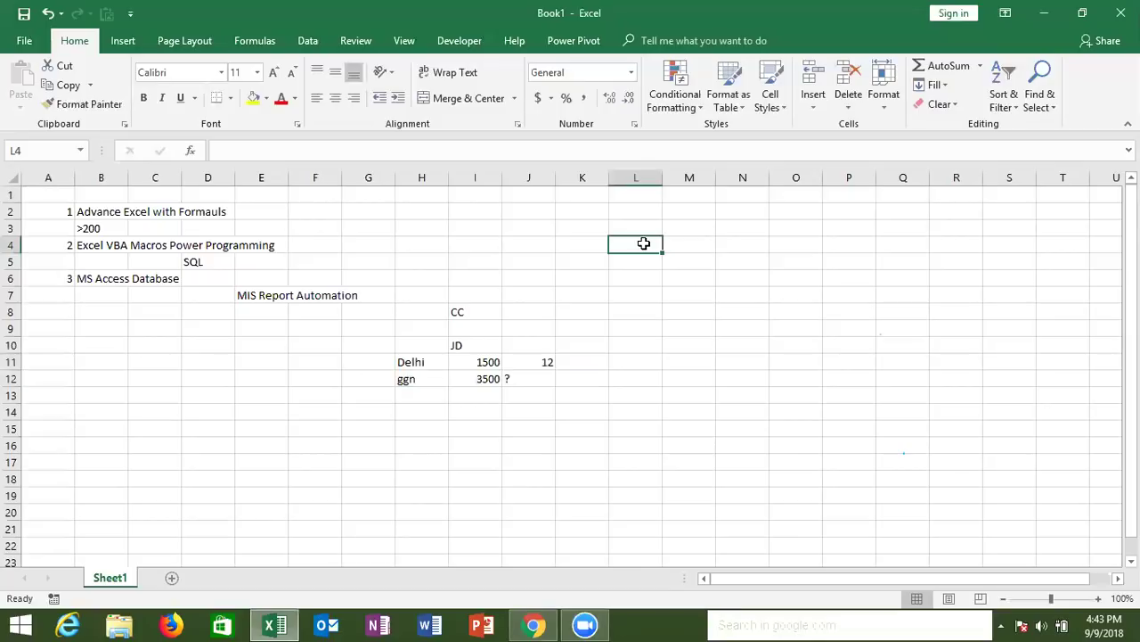
# Enter AHT in L4, 90S in L5 and 12 in L6
pyautogui.write('ah')
pyautogui.press('BackSpace')
pyautogui.press('BackSpace')
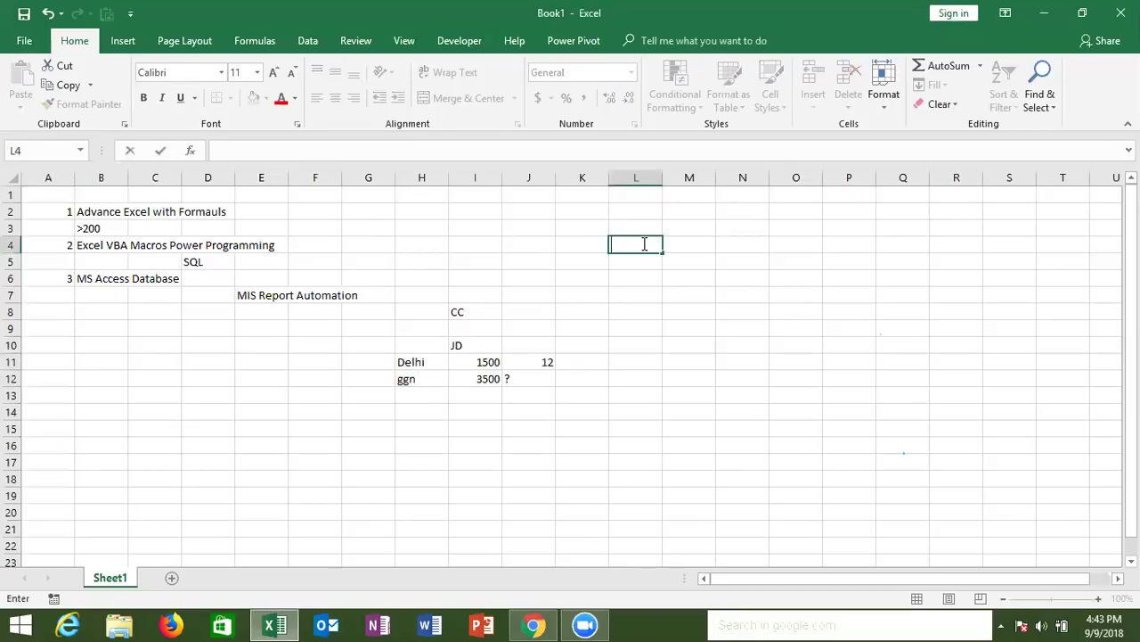
pyautogui.write('A')
pyautogui.press('BackSpace')
pyautogui.write('AHT')
pyautogui.press('Return')
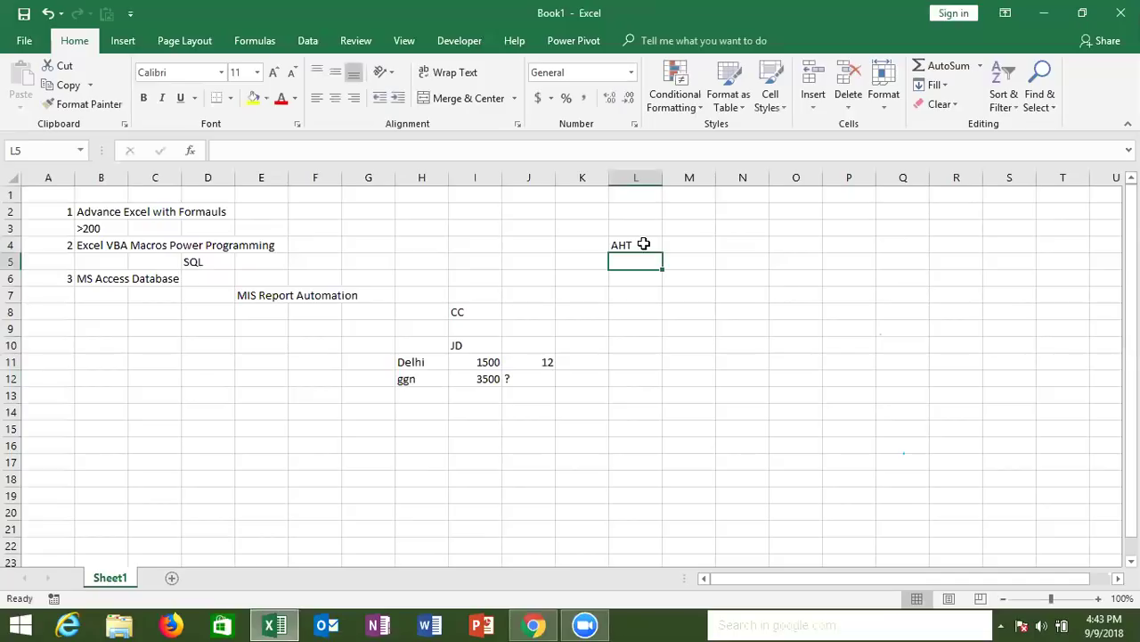
pyautogui.write('9')
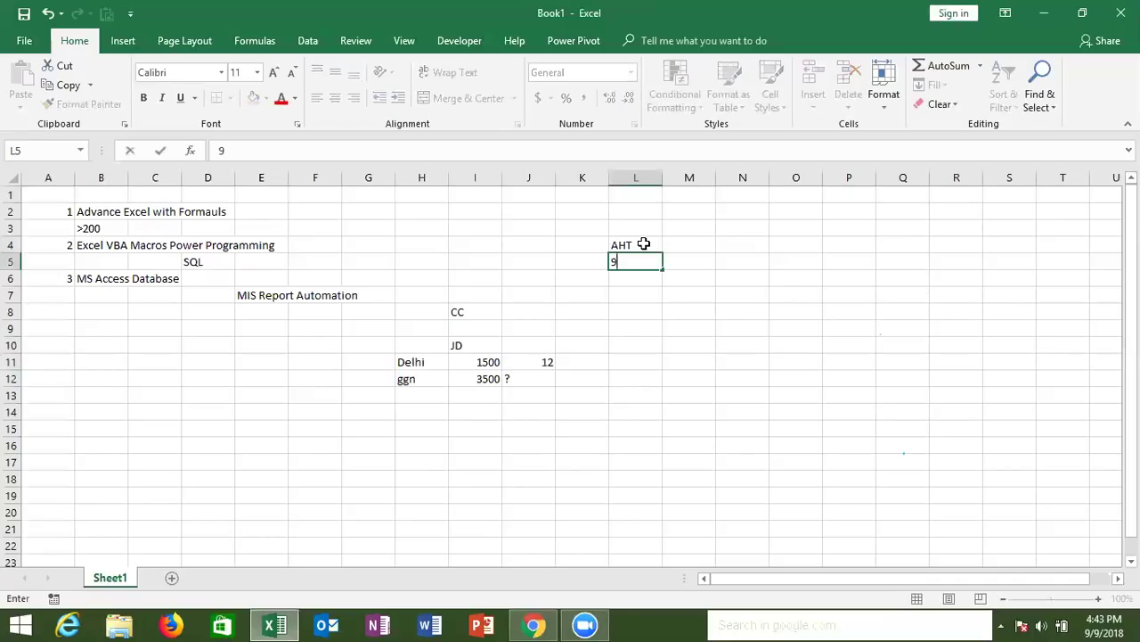
pyautogui.write('0S')
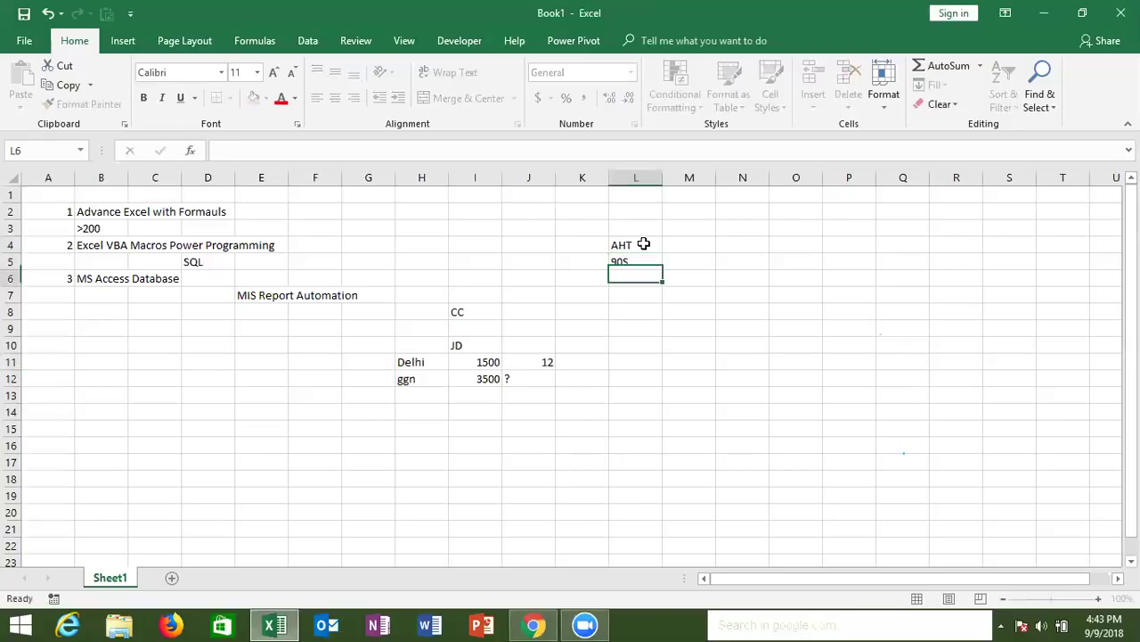
pyautogui.press('Return')
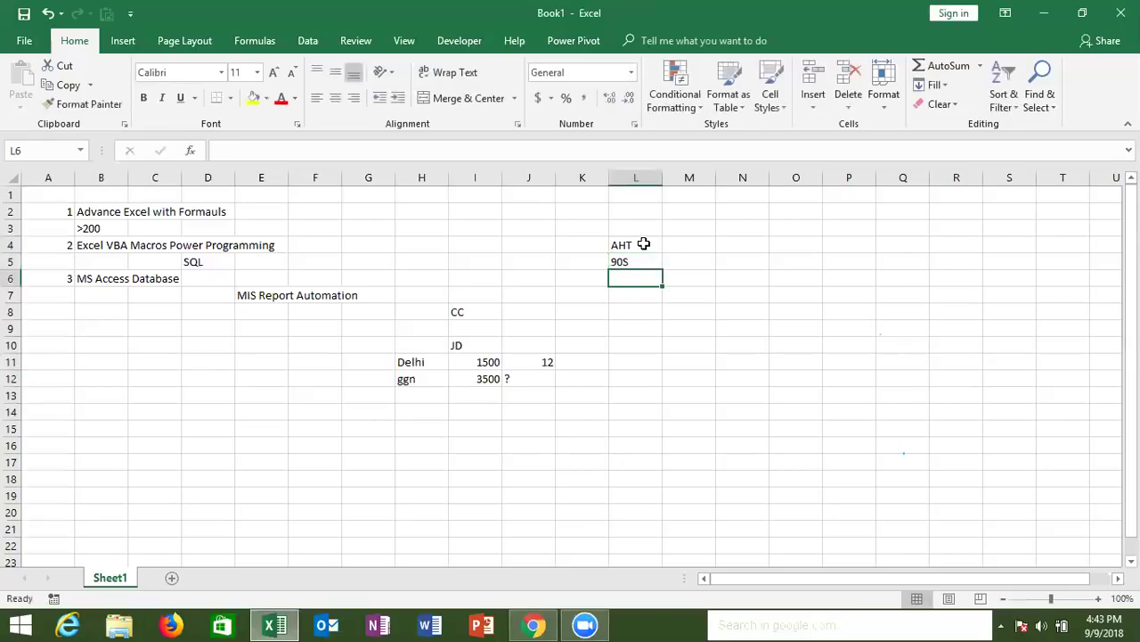
pyautogui.write('12')
pyautogui.press('Tab')
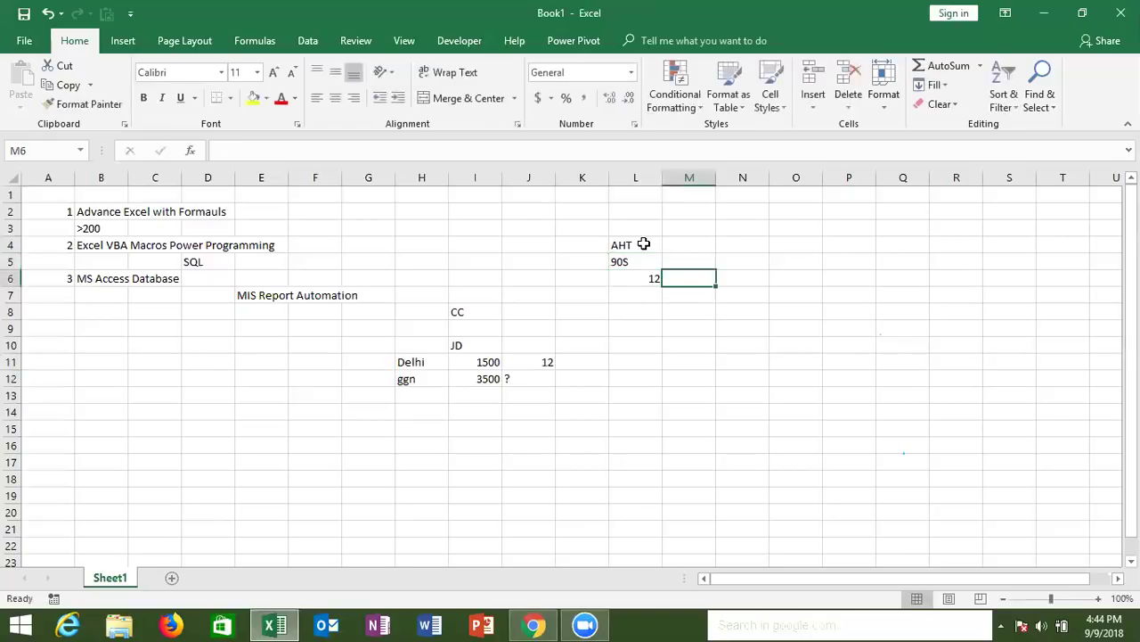
# Enter =L6*8 in M6 to get 96
pyautogui.write('8*')
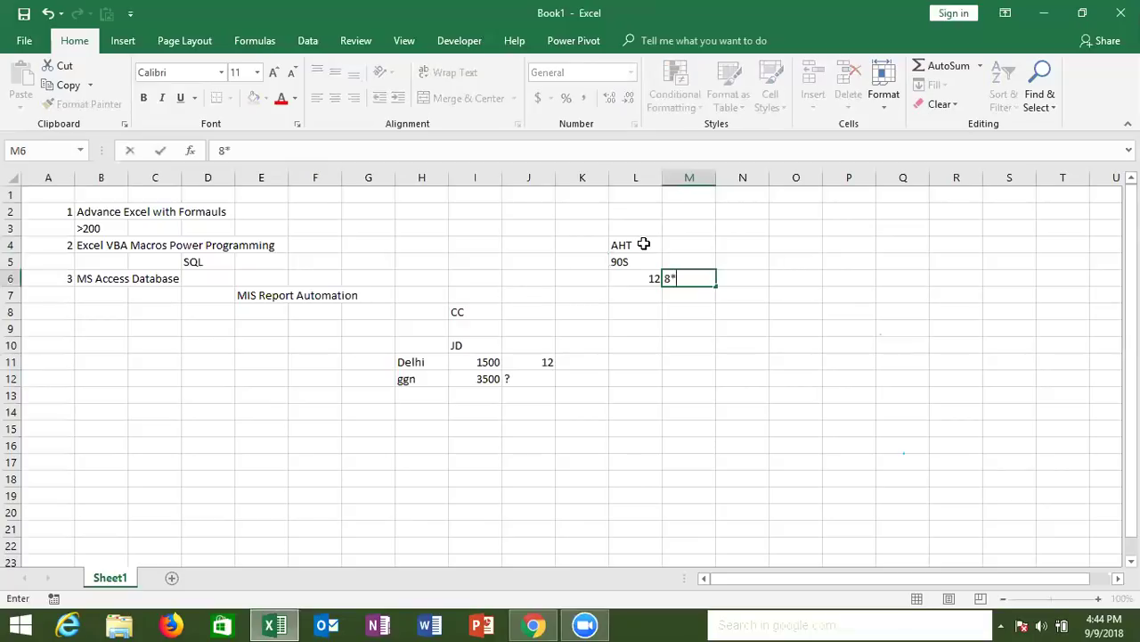
pyautogui.press('BackSpace')
pyautogui.press('BackSpace')
pyautogui.write('=')
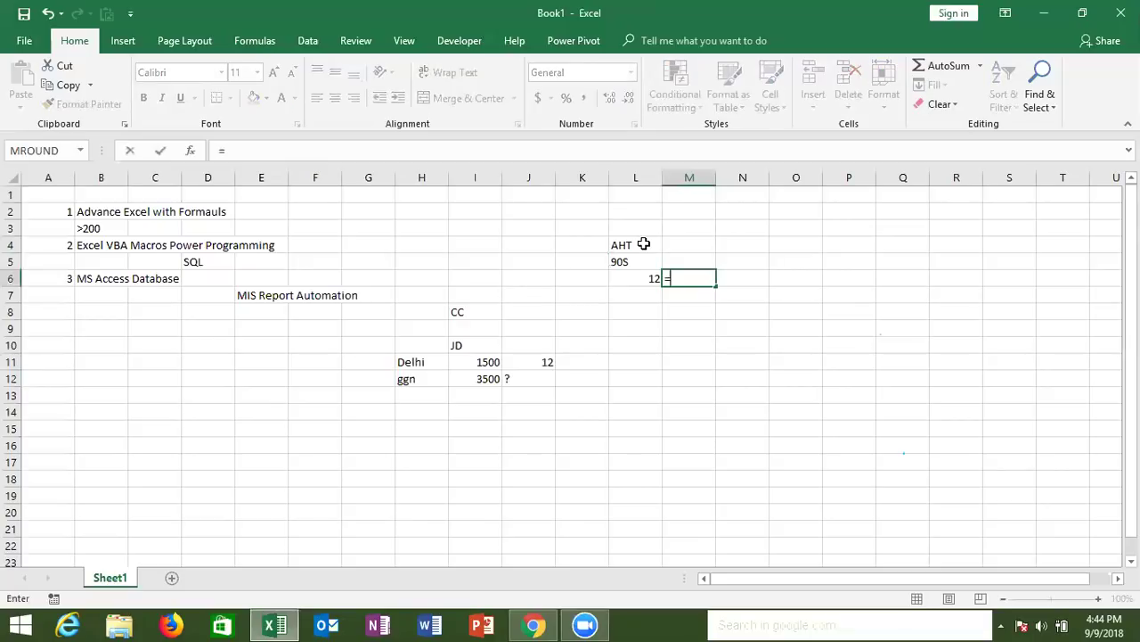
pyautogui.write('8')
pyautogui.click(644, 278)
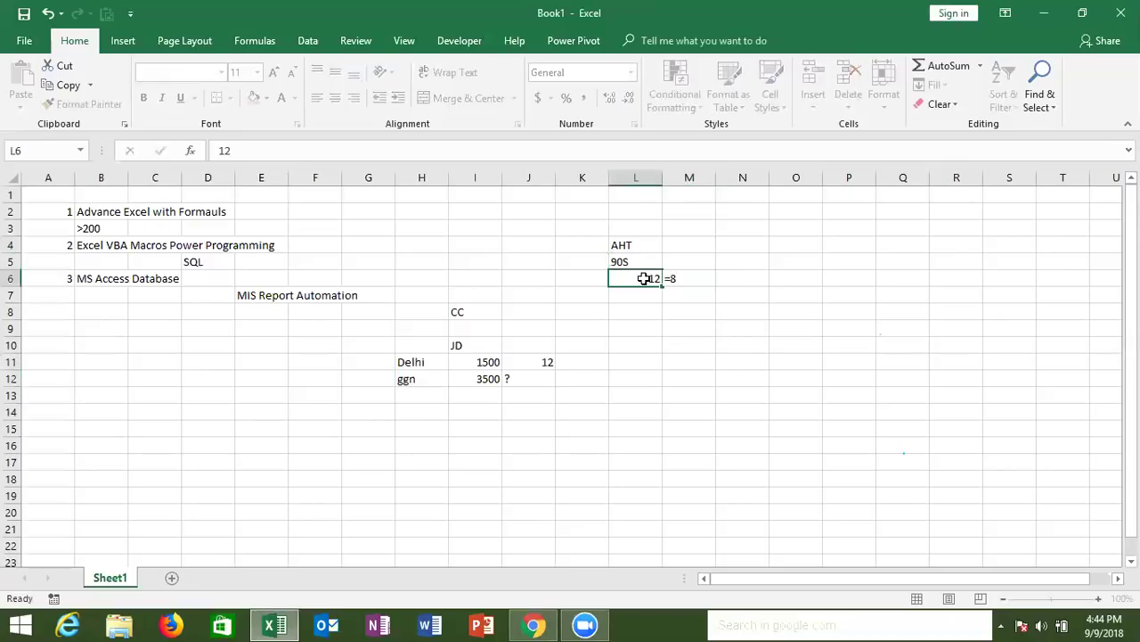
pyautogui.click(682, 290)
pyautogui.click(688, 276)
pyautogui.write('=')
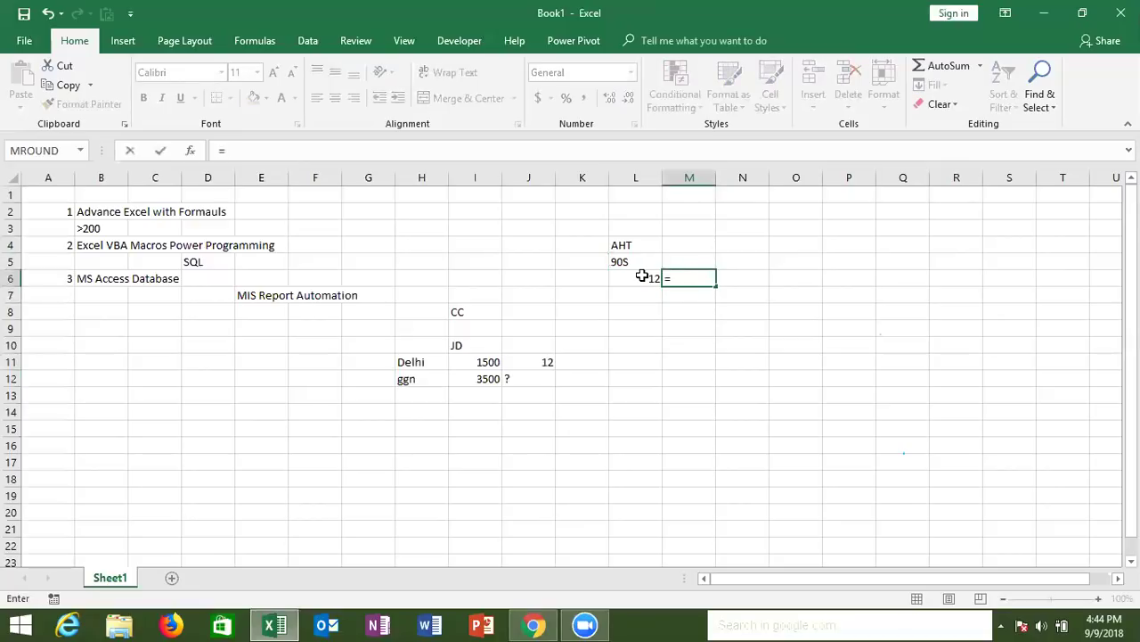
pyautogui.click(641, 276)
pyautogui.write('*8')
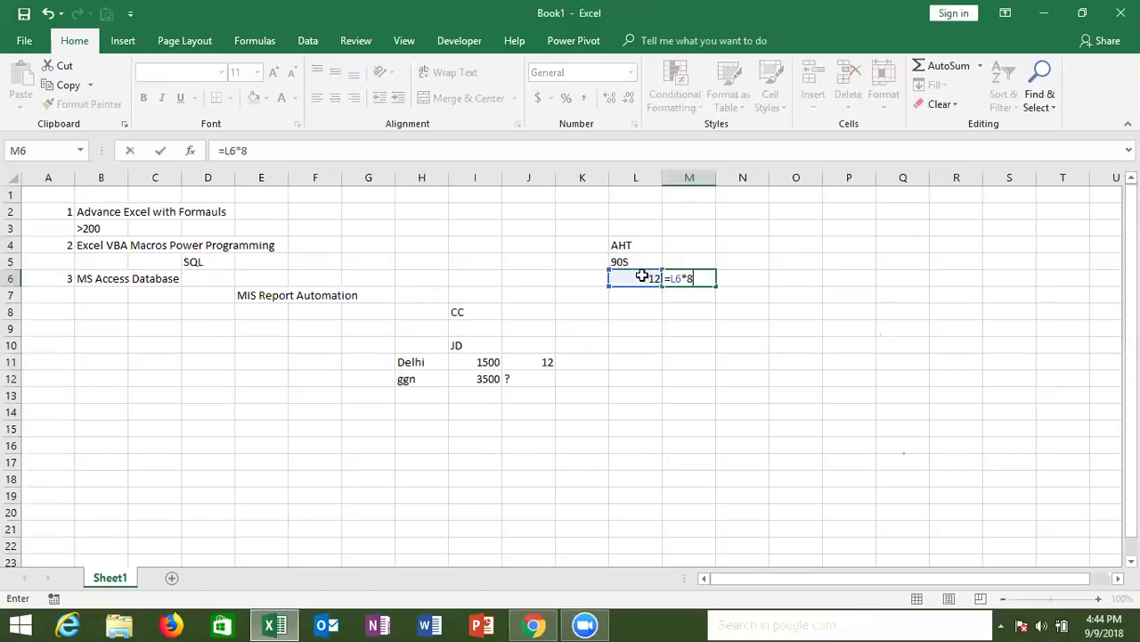
pyautogui.press('Return')
pyautogui.press('Up')
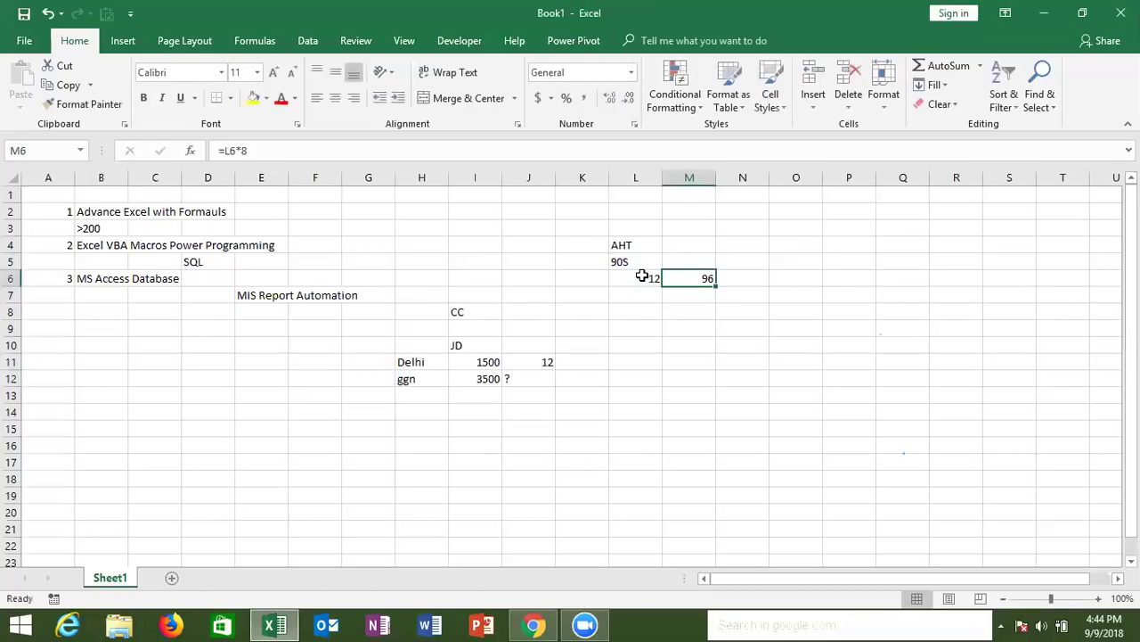
pyautogui.press('Right')
# Multiply by 60 twice: =M6*60 in N6 (5760) and =N6*60 in O6 (345600)
pyautogui.write('=')
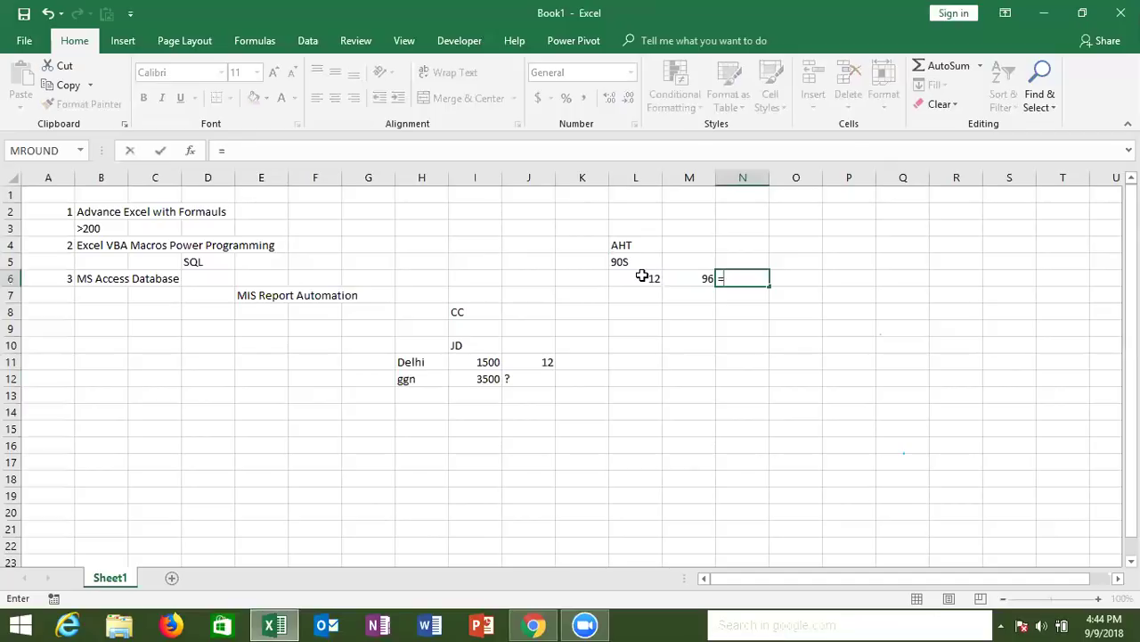
pyautogui.press('Left')
pyautogui.write('*60')
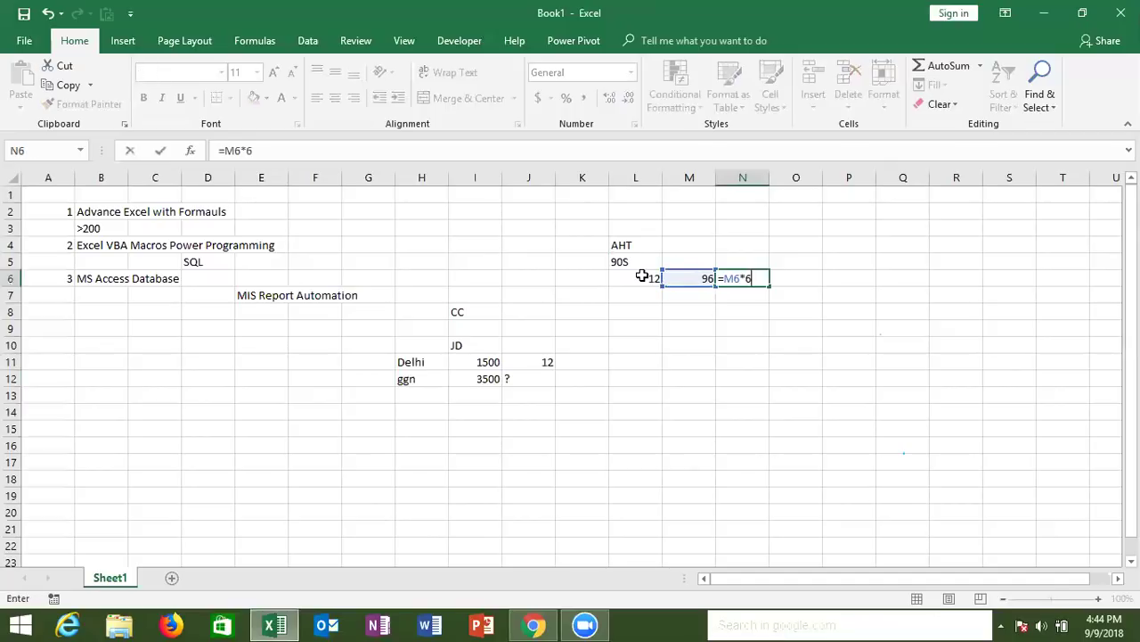
pyautogui.press('Return')
pyautogui.press('Up')
pyautogui.press('Right')
pyautogui.write('=')
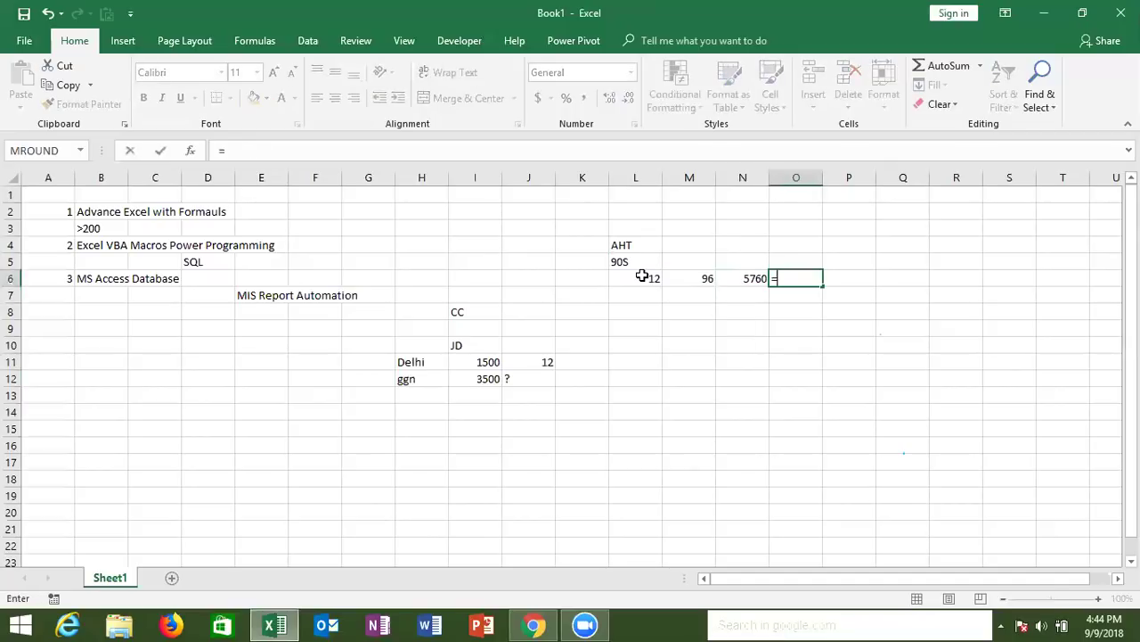
pyautogui.press('Left')
pyautogui.write('*')
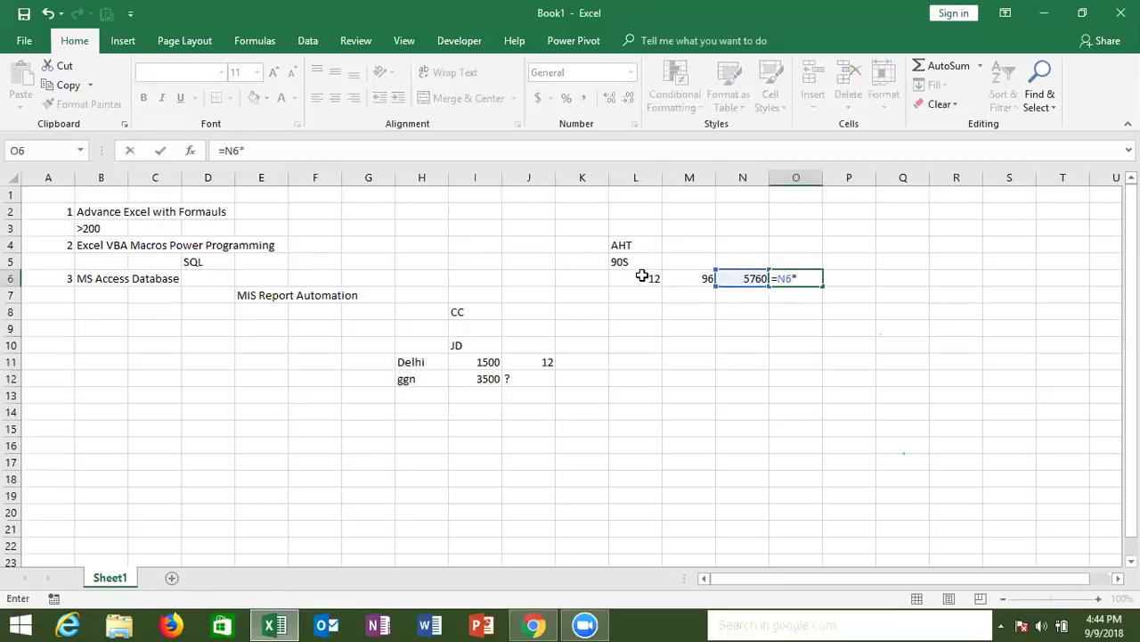
pyautogui.write('60')
pyautogui.press('Return')
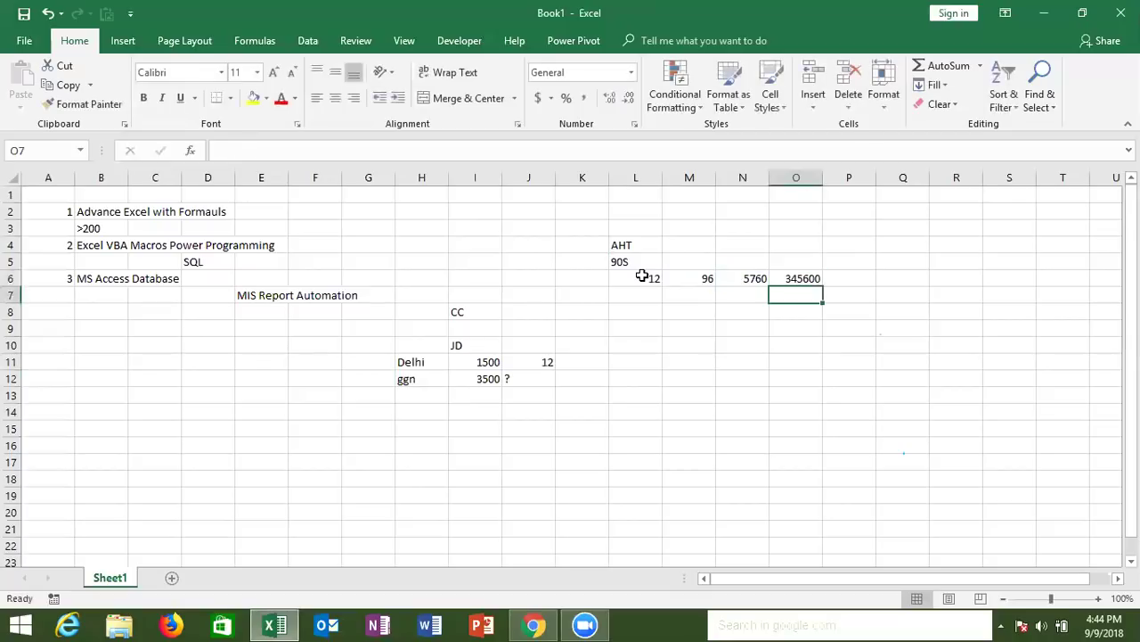
# Enter =O6/90 in O7 to get 3840
pyautogui.write('=')
pyautogui.press('Up')
pyautogui.write('/90')
pyautogui.press('Return')
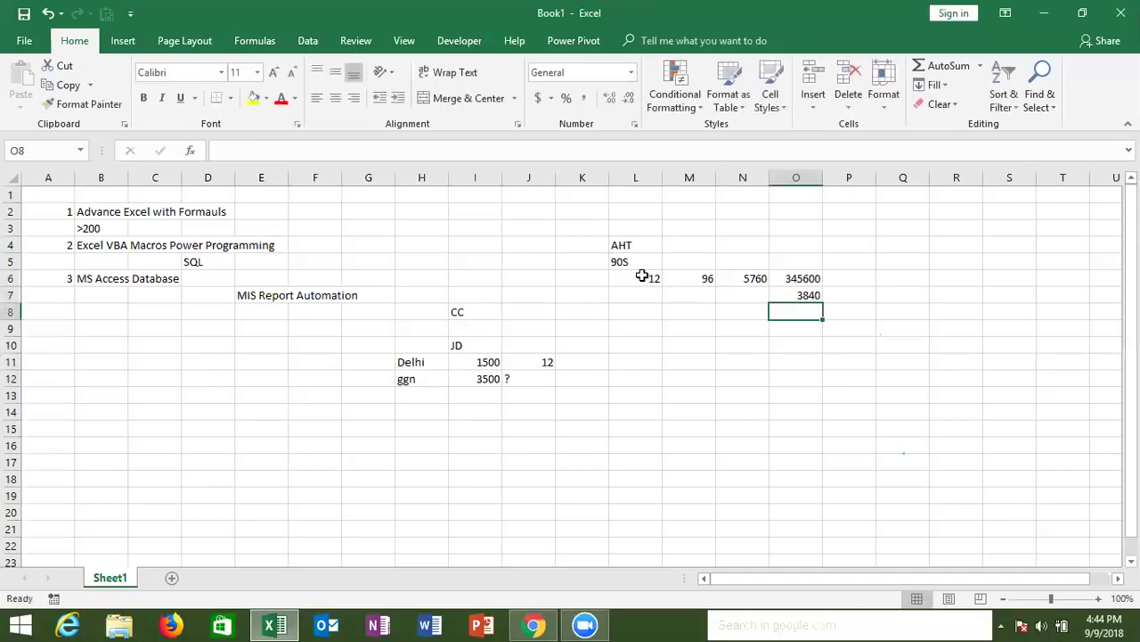
pyautogui.press('Up')
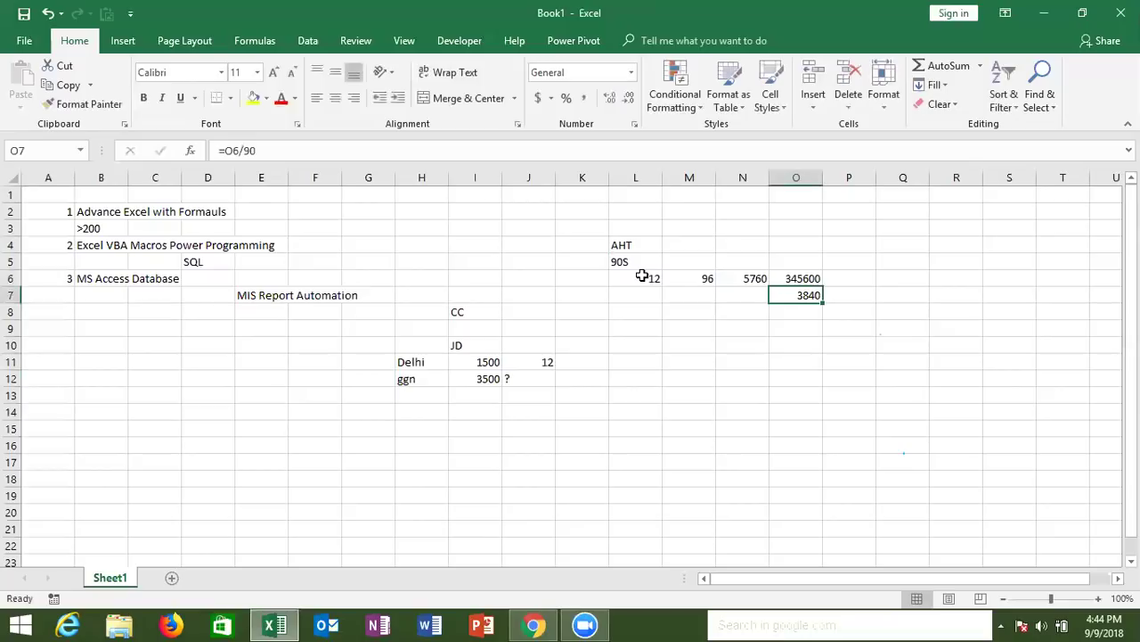
# Pull Delhi's 1500 into O8 with =I11, then subtract it from 3840 in O9, giving 2340
pyautogui.click(478, 363)
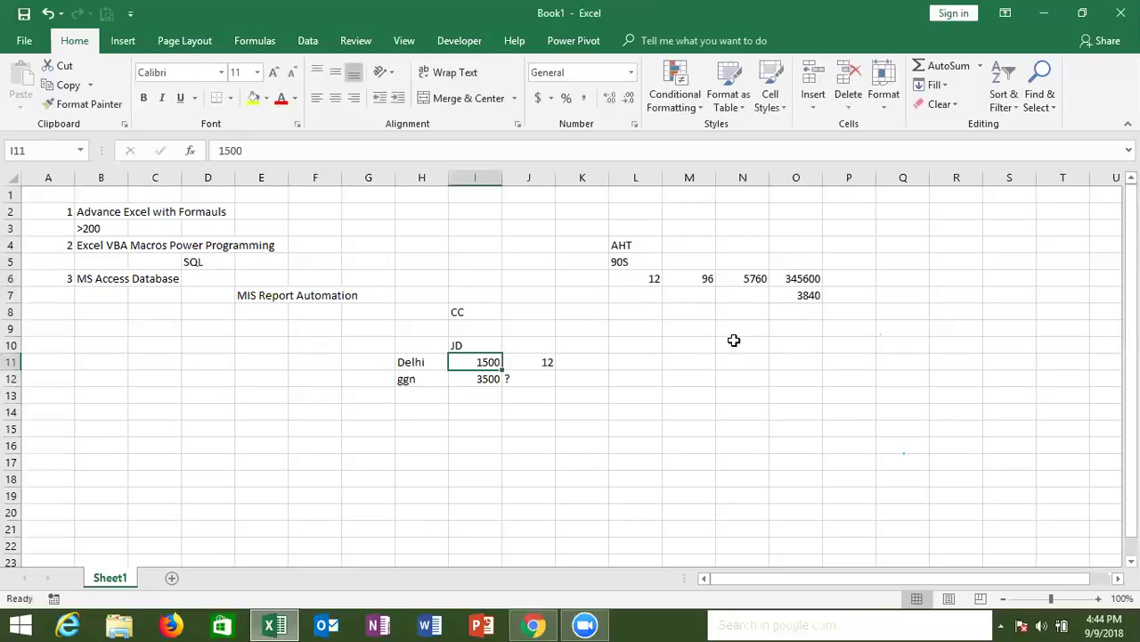
pyautogui.click(786, 312)
pyautogui.write('=I11')
pyautogui.press('Return')
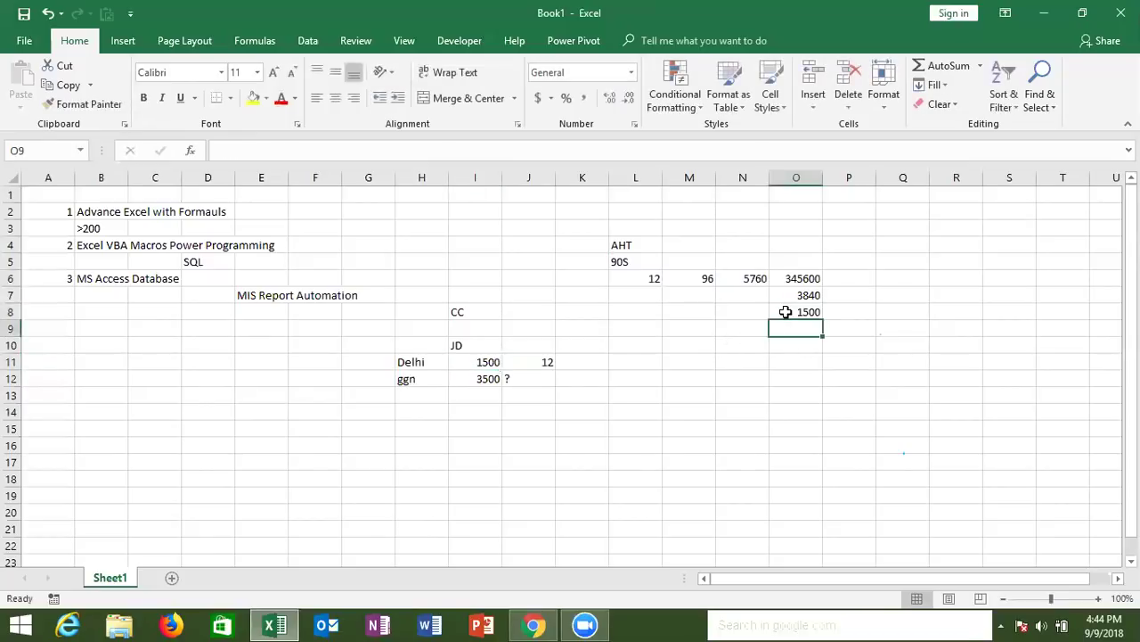
pyautogui.write('=')
pyautogui.press('Up')
pyautogui.press('Up')
pyautogui.write('-')
pyautogui.press('Up')
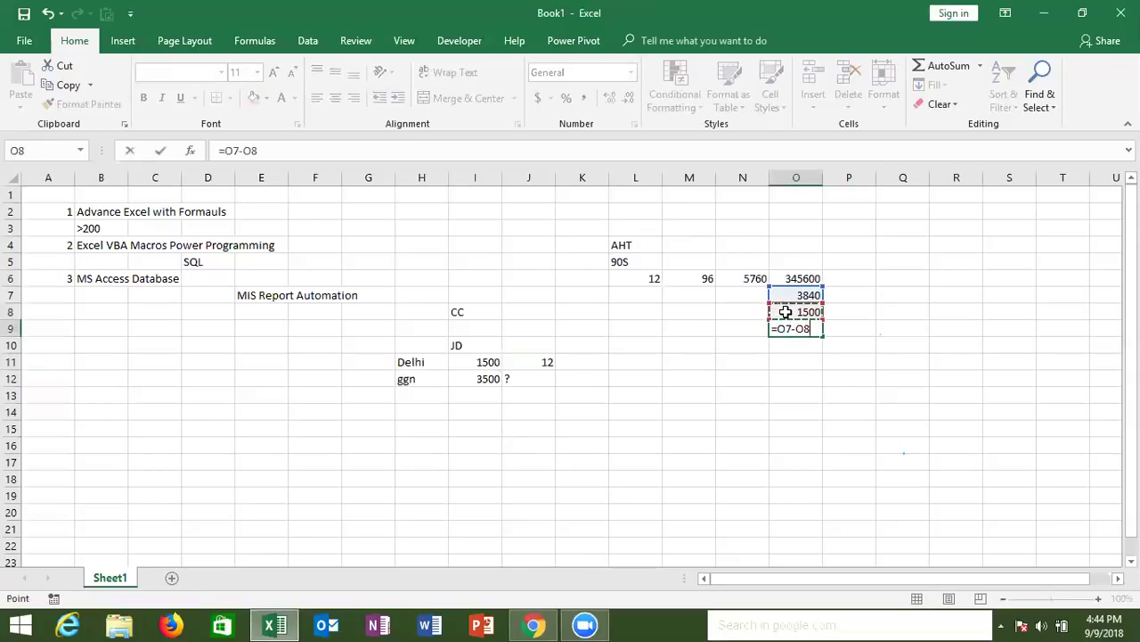
pyautogui.press('Return')
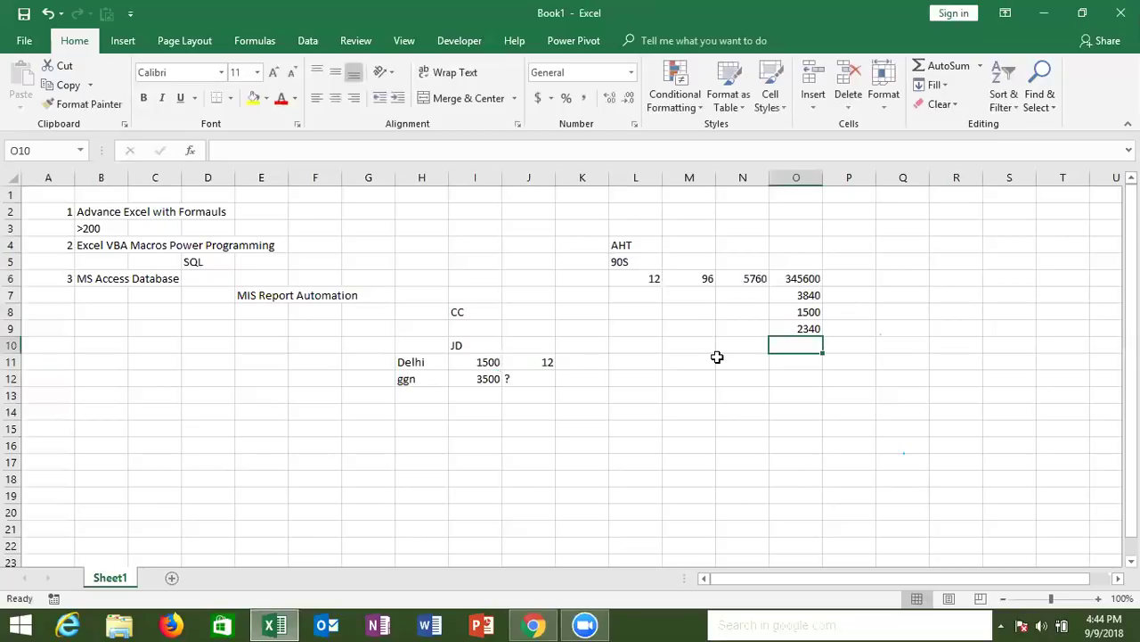
# Enter =I12-O9 in O10, giving 1160
pyautogui.write('=')
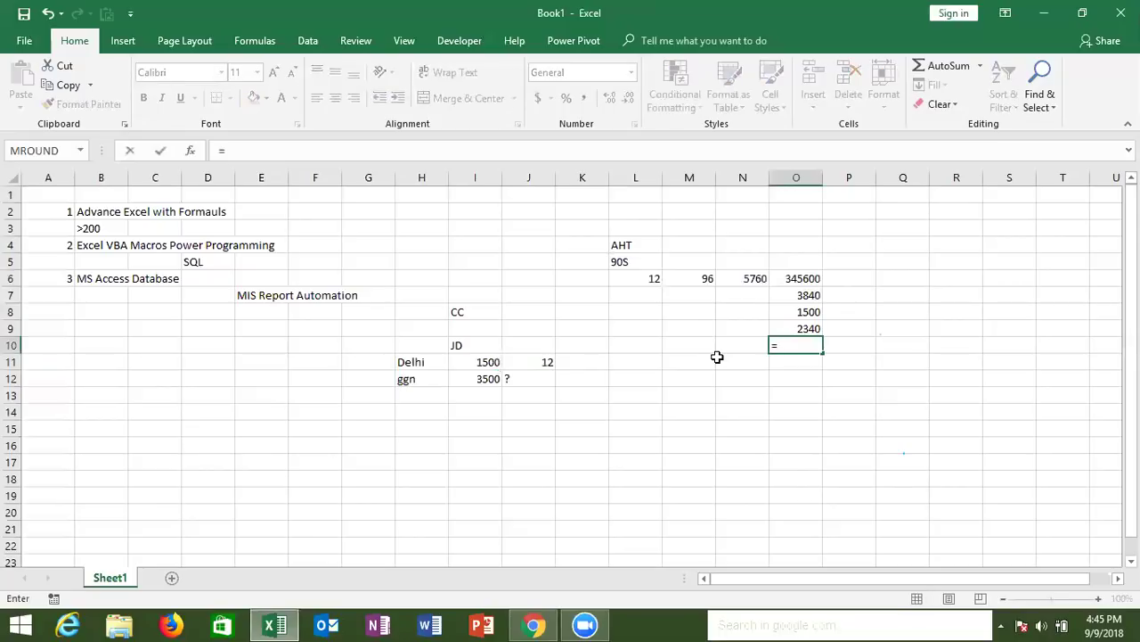
pyautogui.click(489, 378)
pyautogui.write('-')
pyautogui.press('Up')
pyautogui.press('Return')
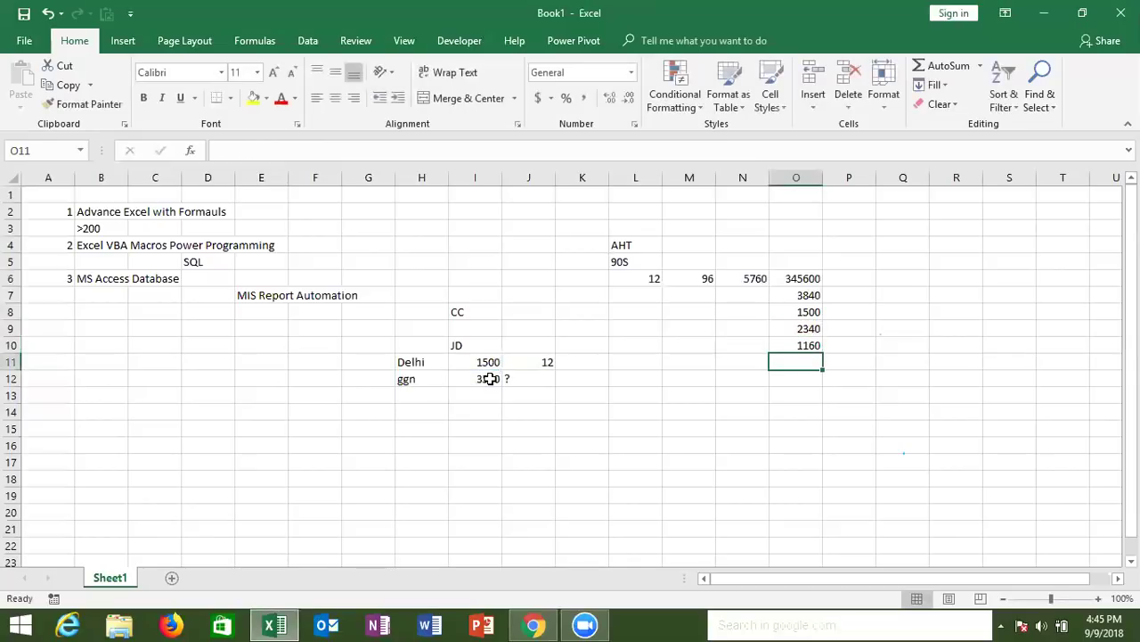
# Enter 1 in cell L7
pyautogui.press('Up')
pyautogui.press('Right')
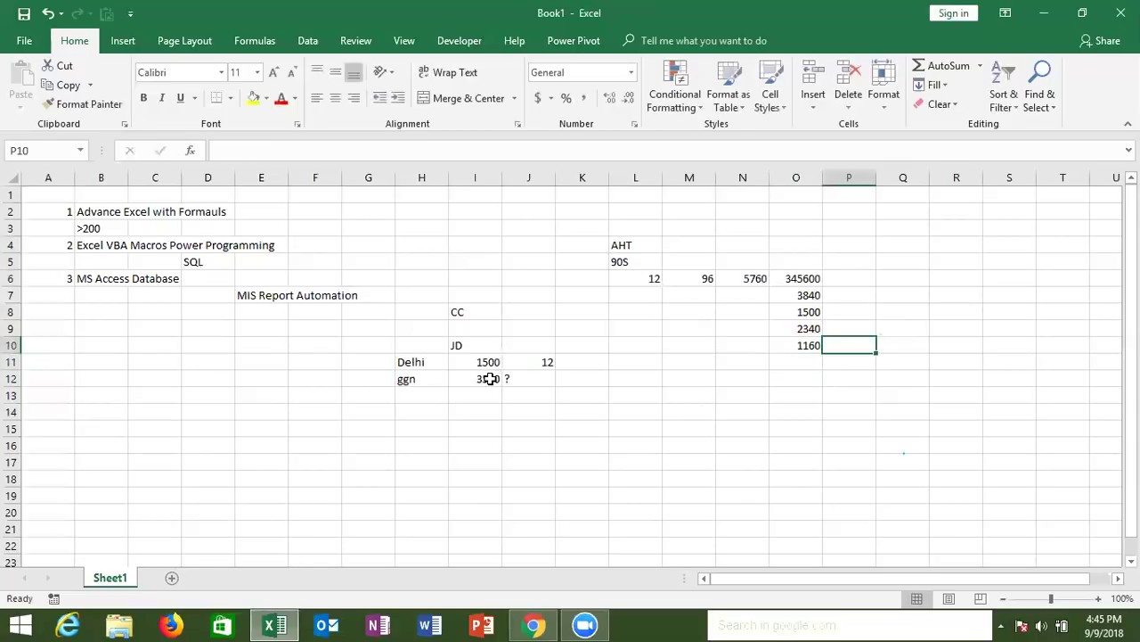
pyautogui.press('Left')
pyautogui.press('Left')
pyautogui.press('Left')
pyautogui.press('Left')
pyautogui.press('Up')
pyautogui.press('Up')
pyautogui.press('Up')
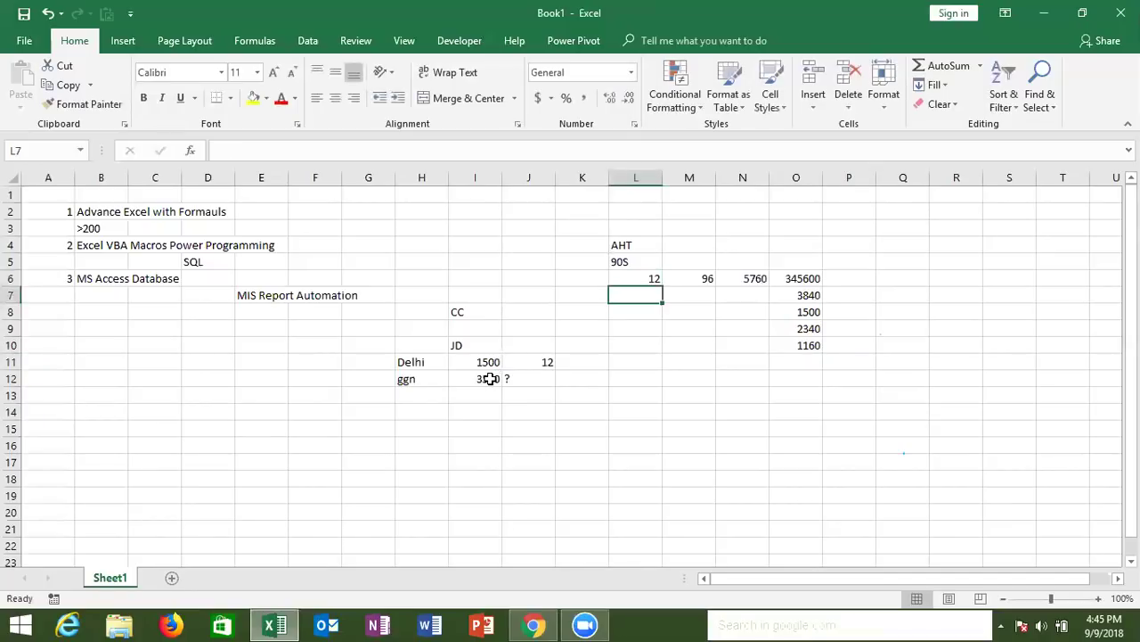
pyautogui.write('1')
pyautogui.press('Right')
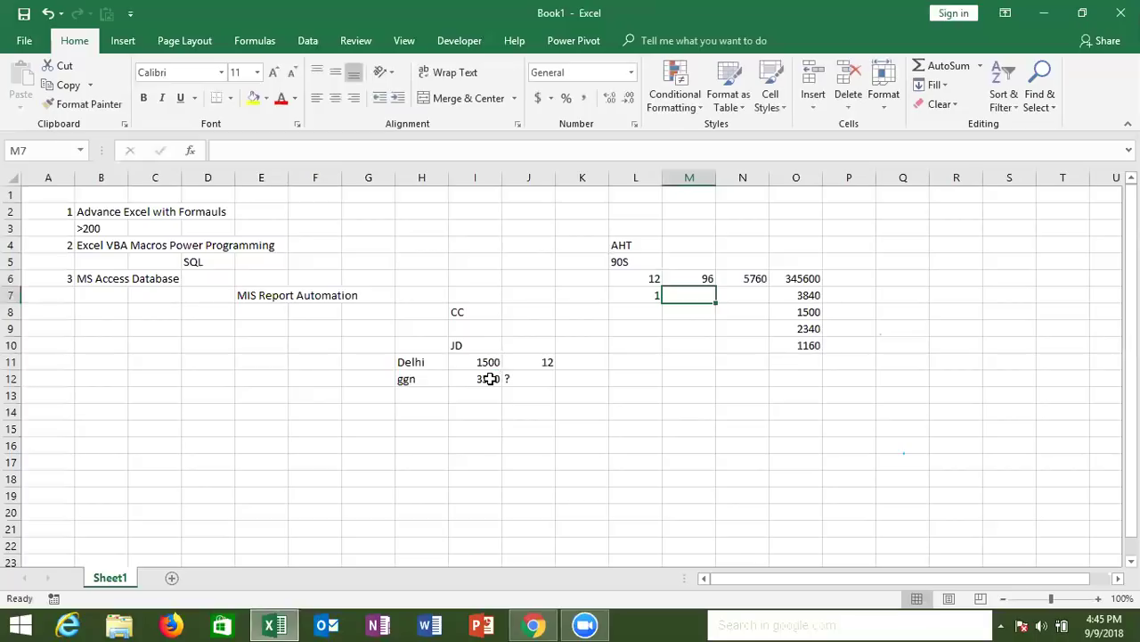
# Chain formulas in column M: =8*60 (480), =M7*60 (28800) and =M8/90 (320)
pyautogui.write('=')
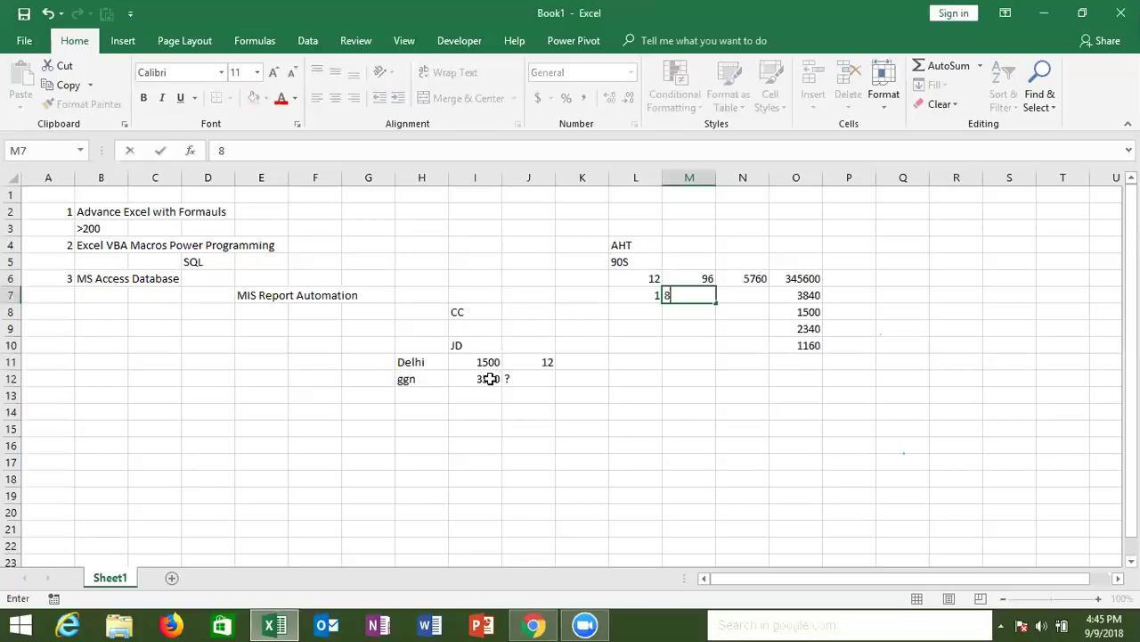
pyautogui.write('8*60')
pyautogui.press('Return')
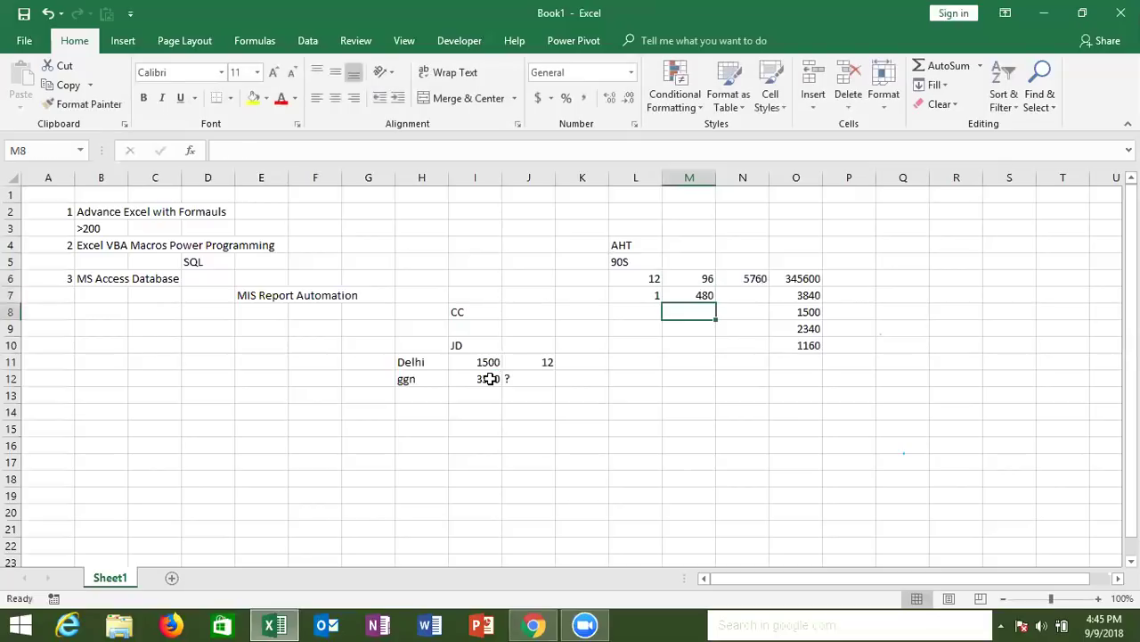
pyautogui.write('=')
pyautogui.press('Up')
pyautogui.write('*6')
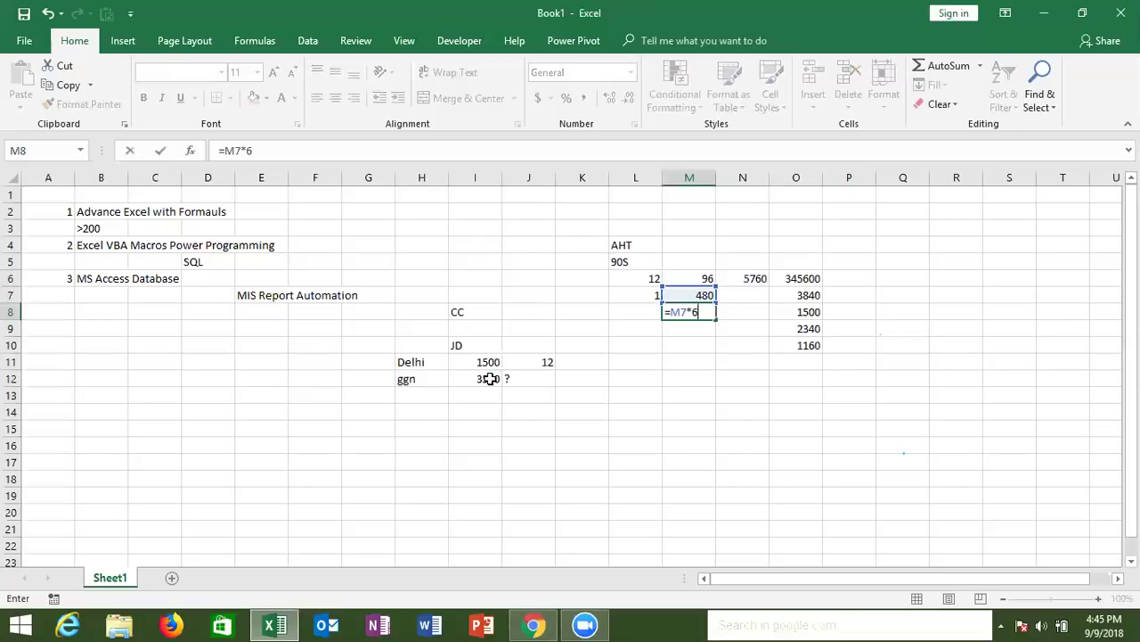
pyautogui.write('0')
pyautogui.press('Return')
pyautogui.write('=')
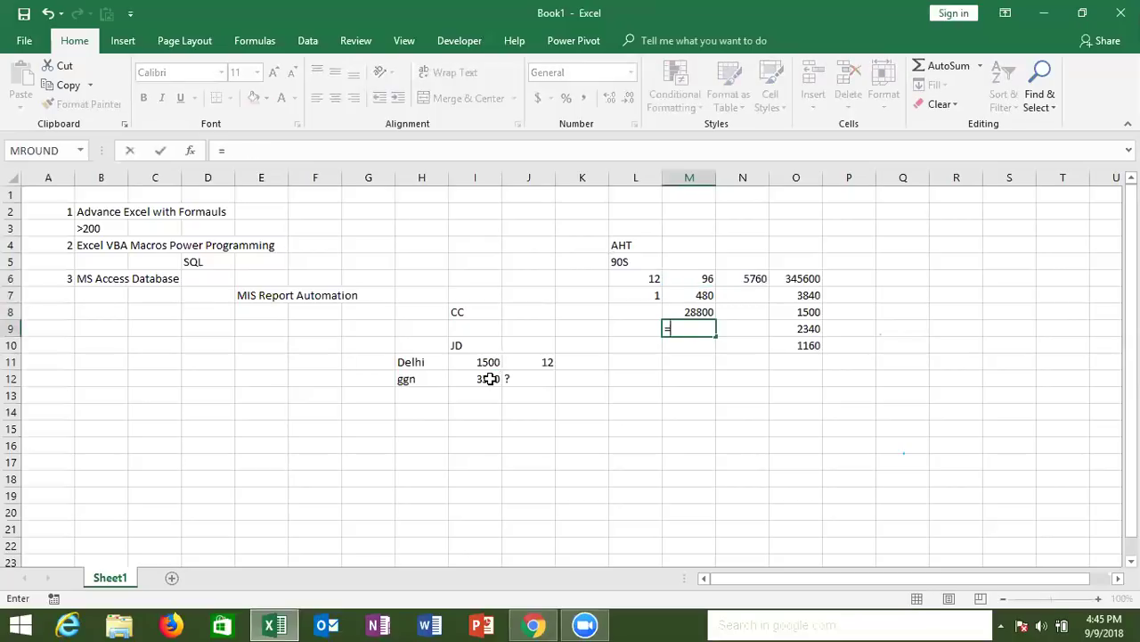
pyautogui.press('Up')
pyautogui.write('/')
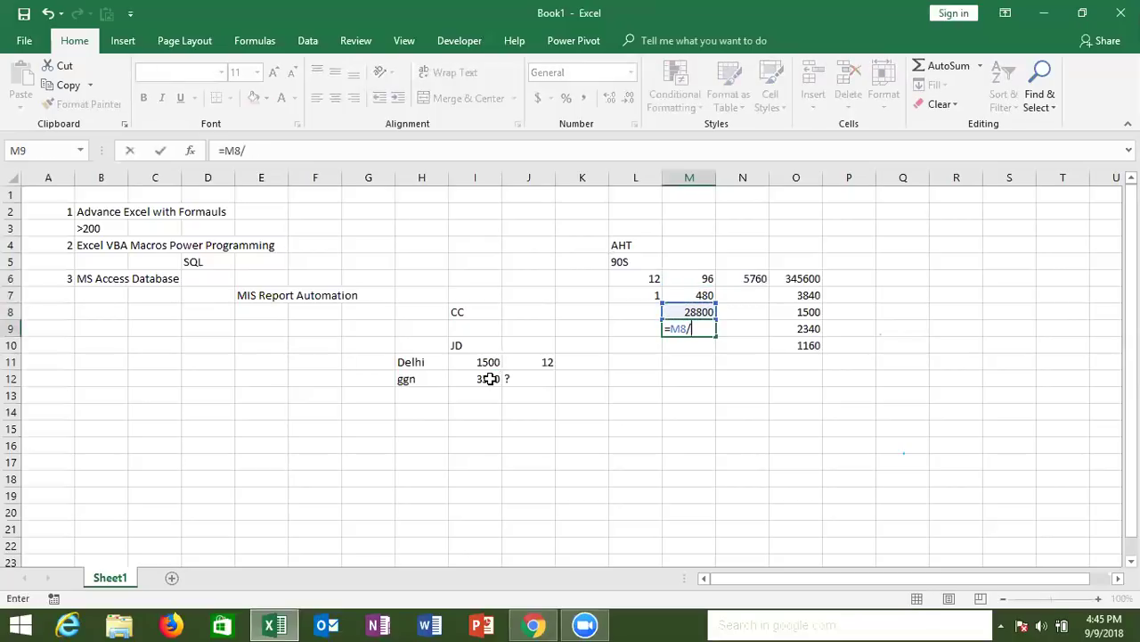
pyautogui.write('90')
pyautogui.press('Return')
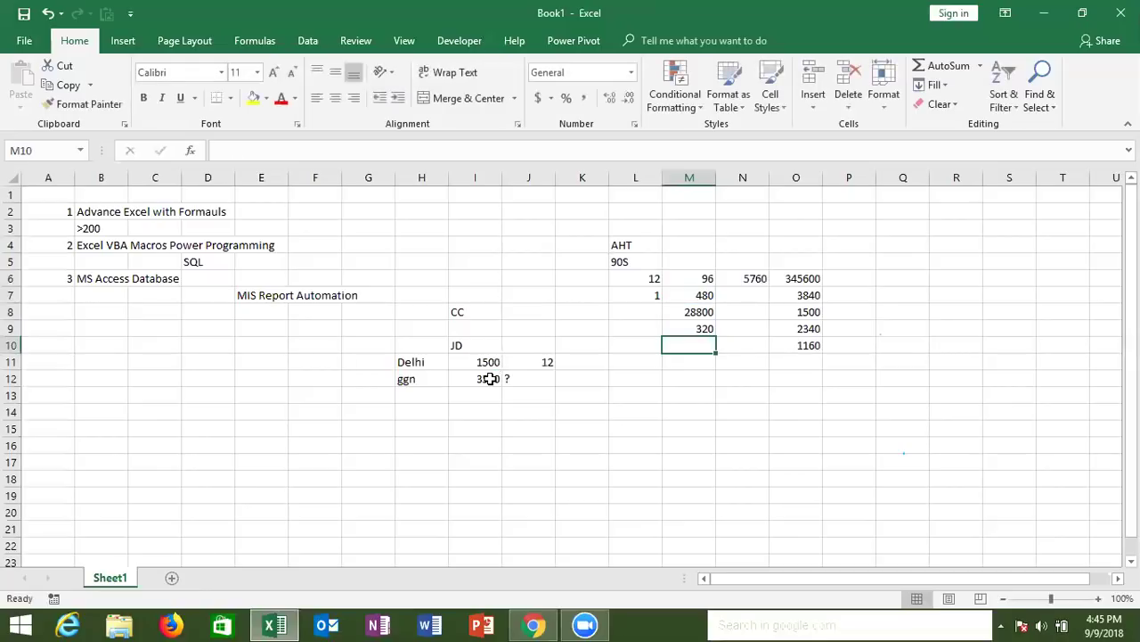
# Start a formula in O11 referencing the 1160 in O10
pyautogui.press('Down')
pyautogui.press('Right')
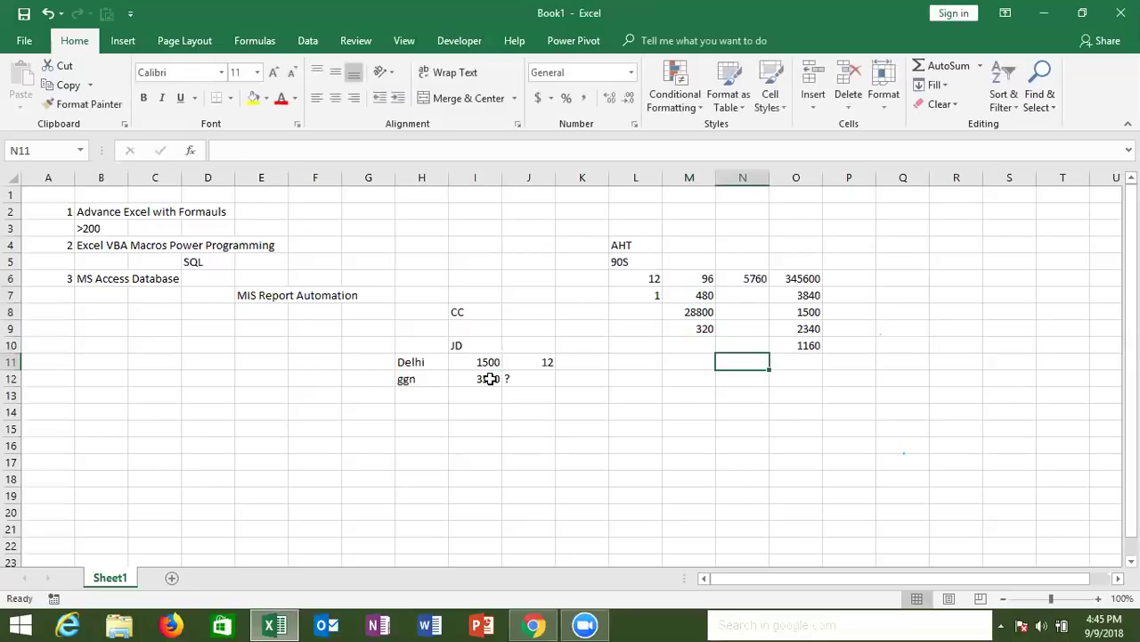
pyautogui.press('Right')
pyautogui.write('=')
pyautogui.press('Up')
# Complete =O10/M9 in O11 to get 3.625, and enter 4 in P11
pyautogui.write('/')
pyautogui.click(679, 328)
pyautogui.press('Return')
pyautogui.press('Up')
pyautogui.press('Right')
pyautogui.write('4')
pyautogui.press('Return')
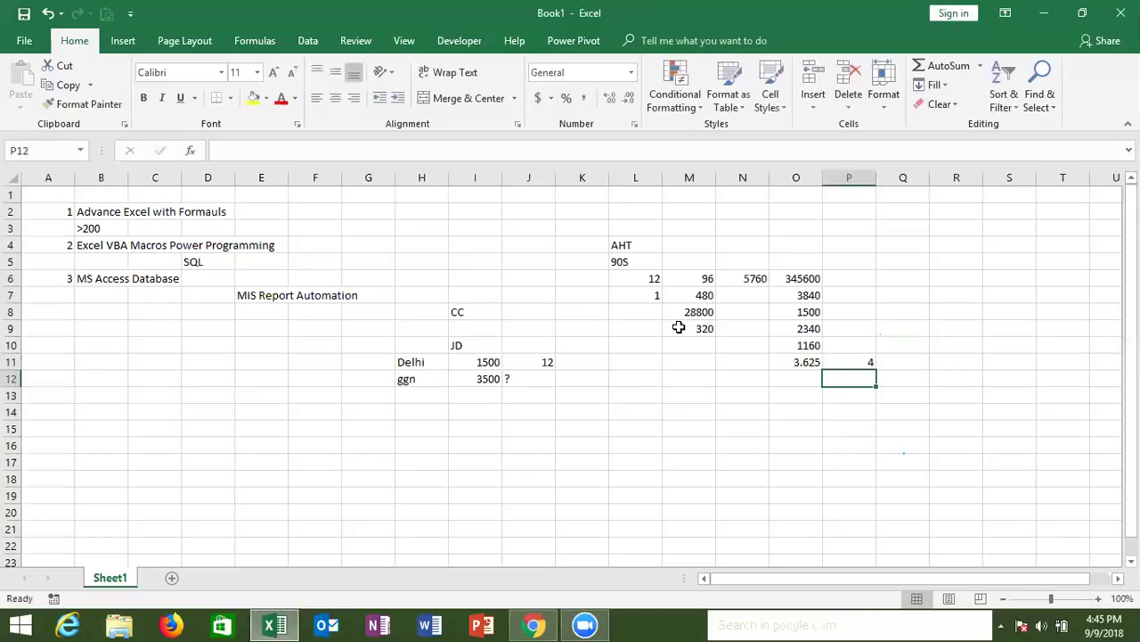
pyautogui.click(578, 363)
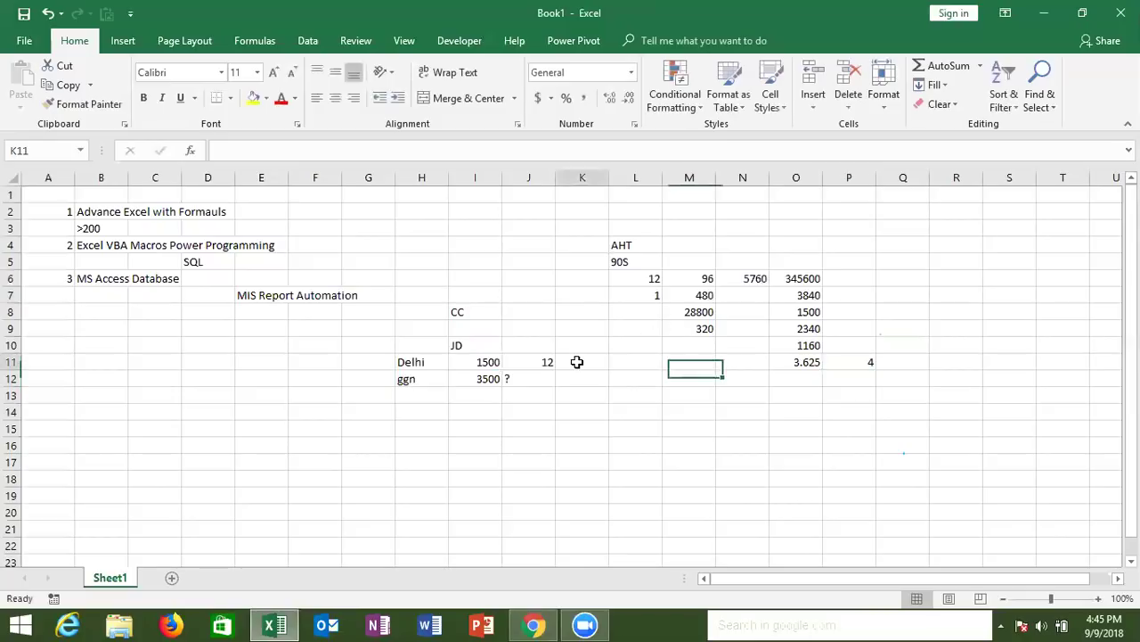
pyautogui.write('=')
pyautogui.click(481, 361)
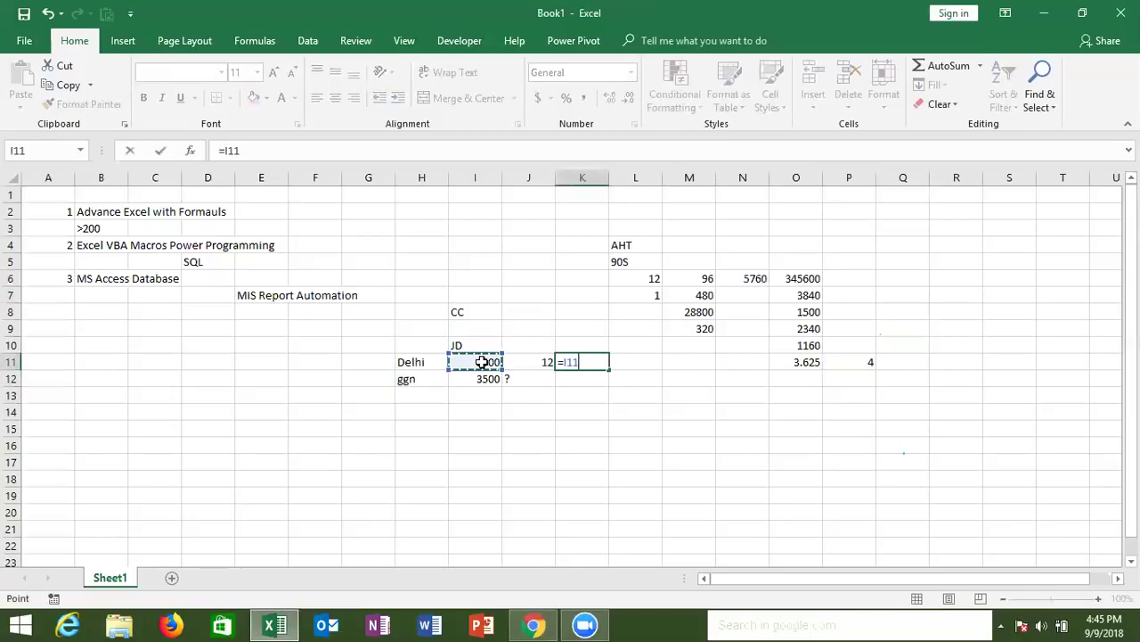
pyautogui.write('/')
pyautogui.click(527, 360)
pyautogui.press('Return')
pyautogui.press('Up')
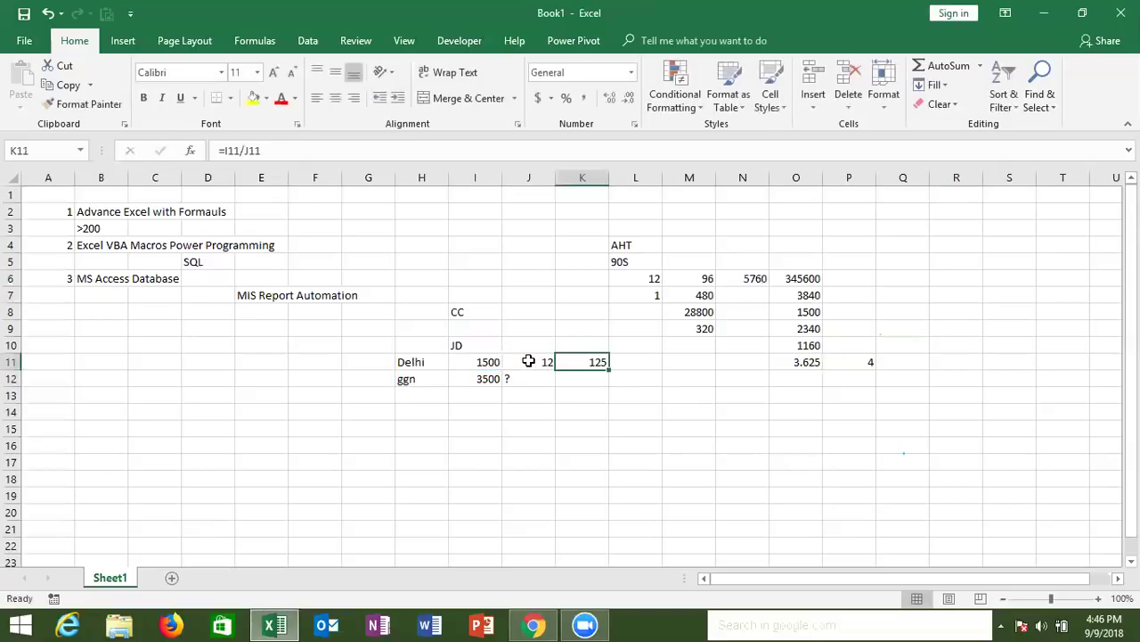
pyautogui.write('=')
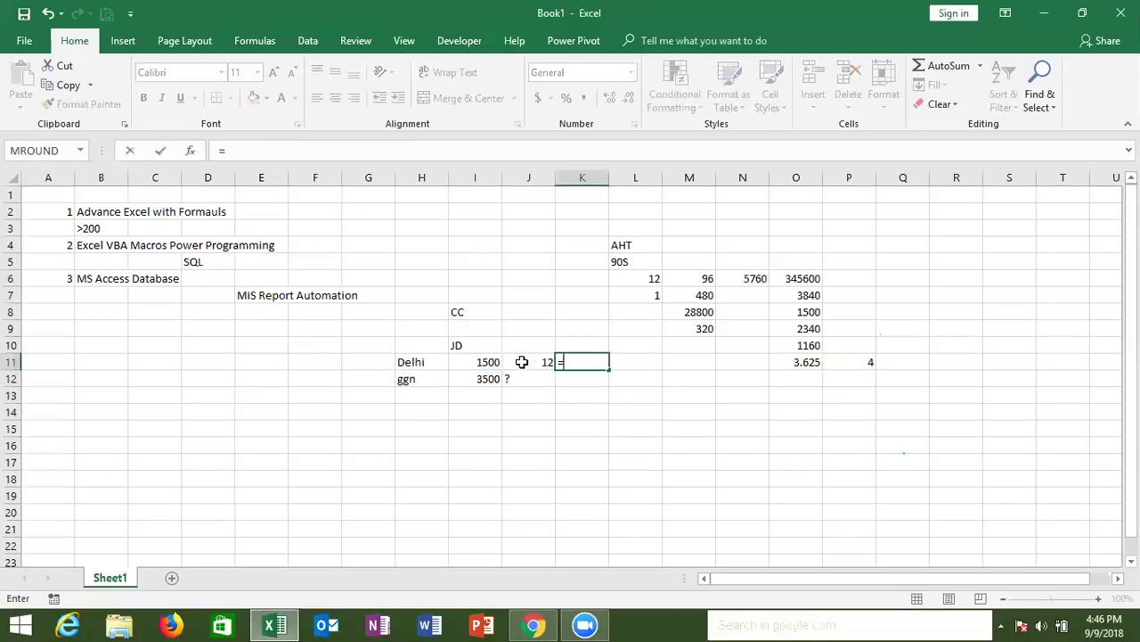
pyautogui.click(522, 362)
pyautogui.write('/')
pyautogui.click(483, 359)
pyautogui.press('Return')
pyautogui.press('Up')
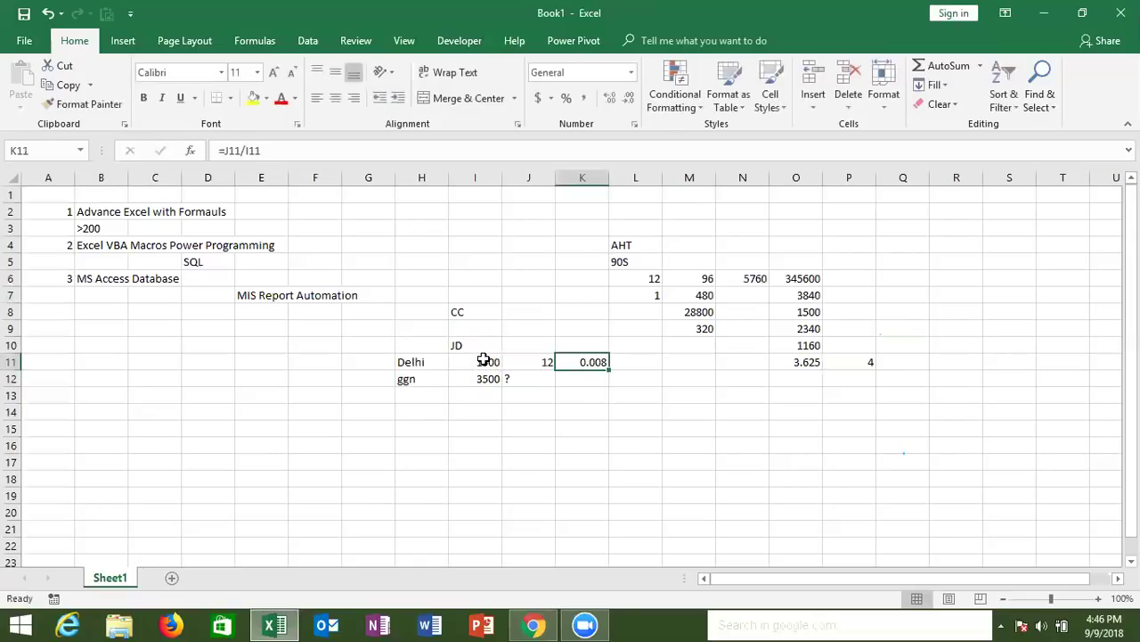
pyautogui.press('Delete')
pyautogui.write('=')
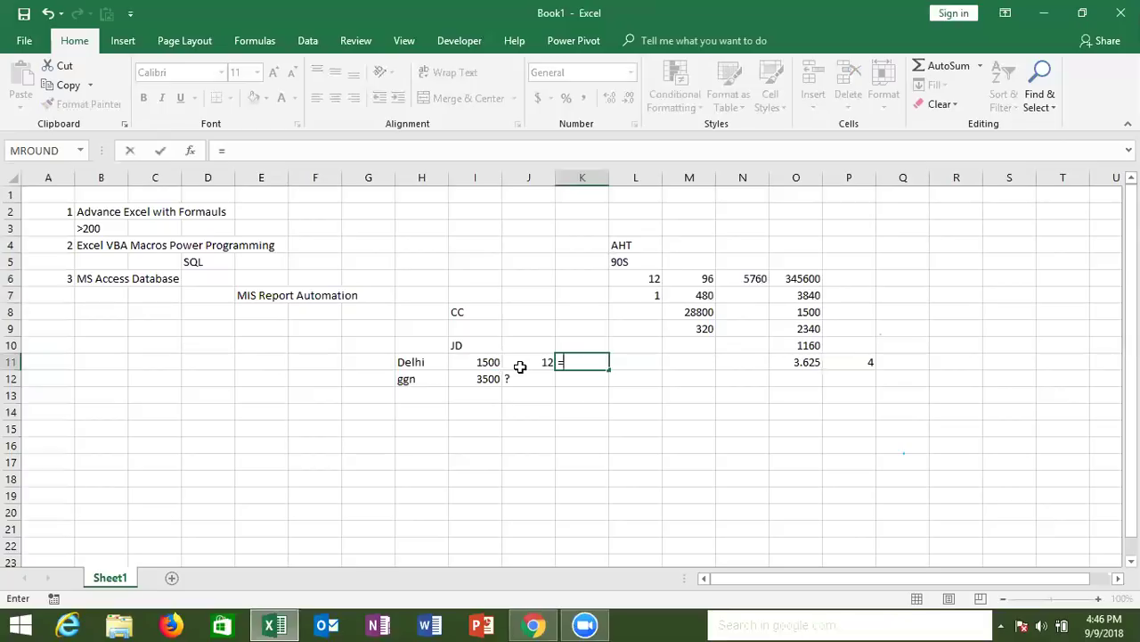
pyautogui.press('BackSpace')
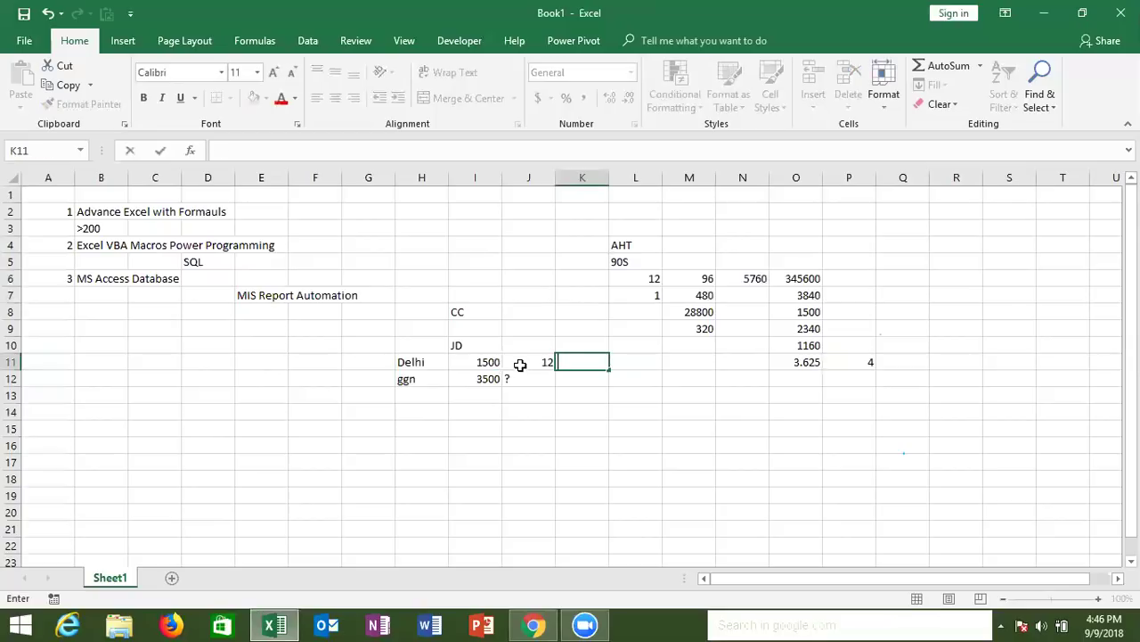
pyautogui.click(618, 257)
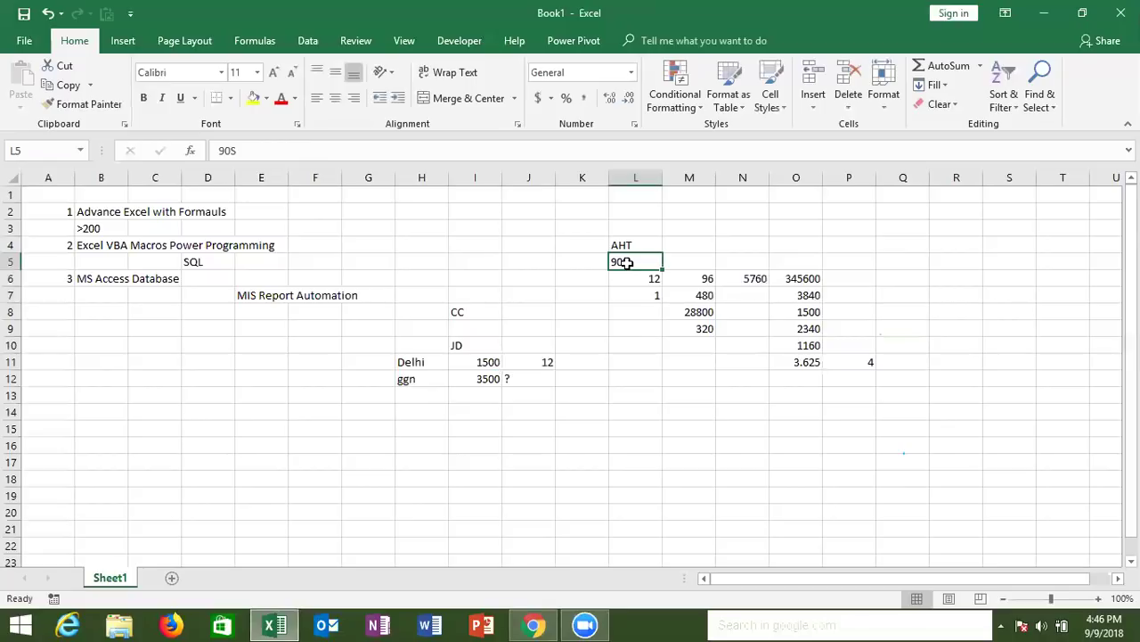
pyautogui.click(640, 280)
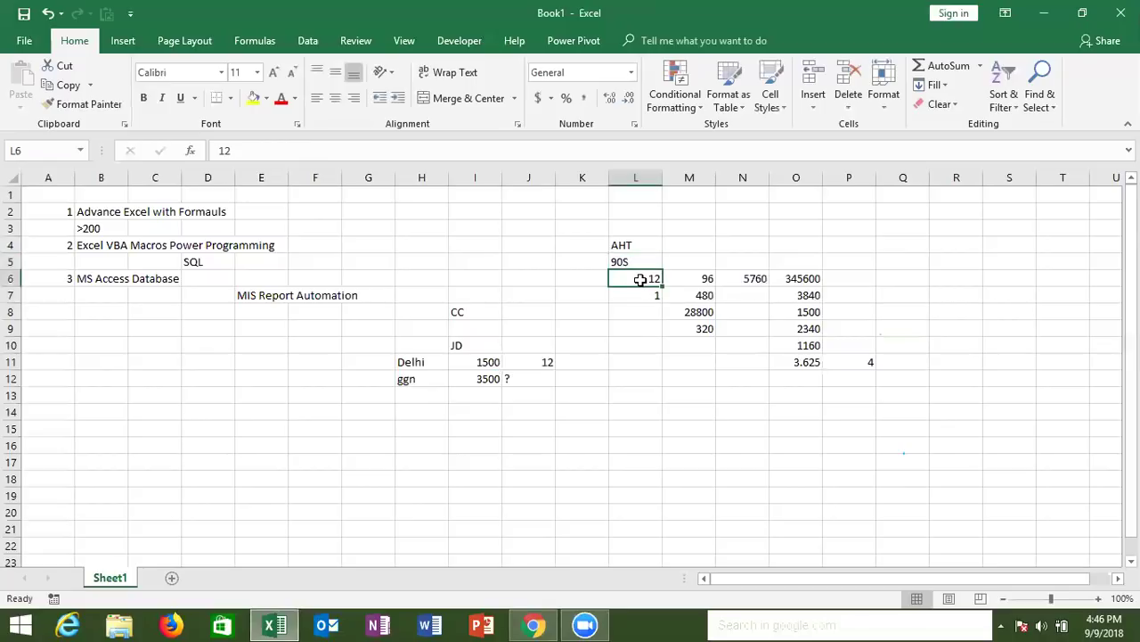
pyautogui.click(787, 279)
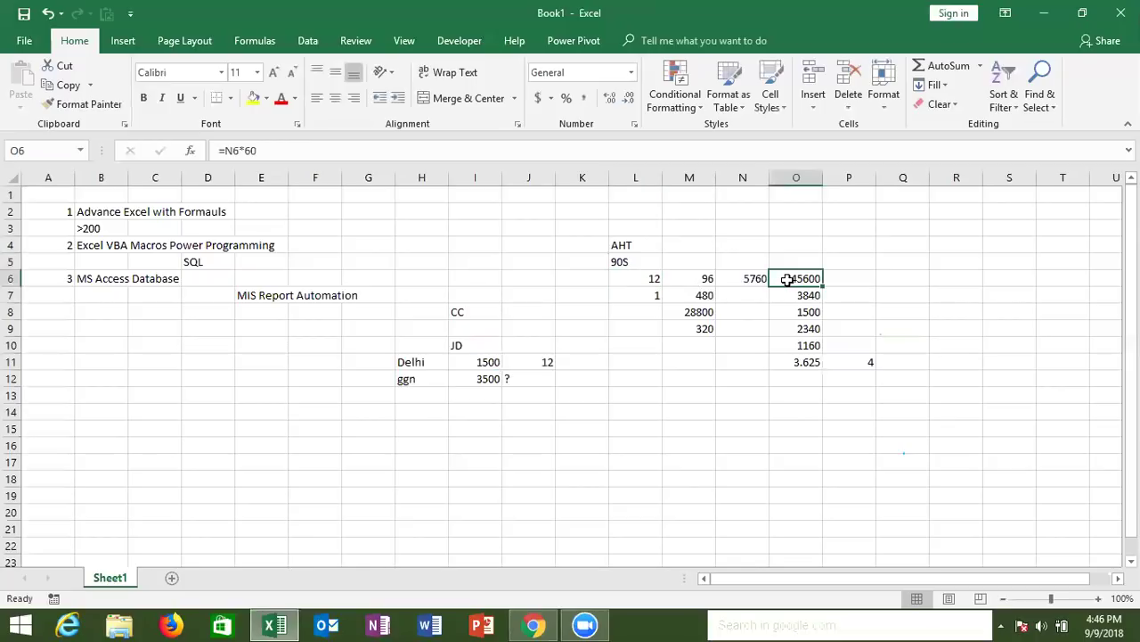
pyautogui.click(780, 344)
pyautogui.click(695, 324)
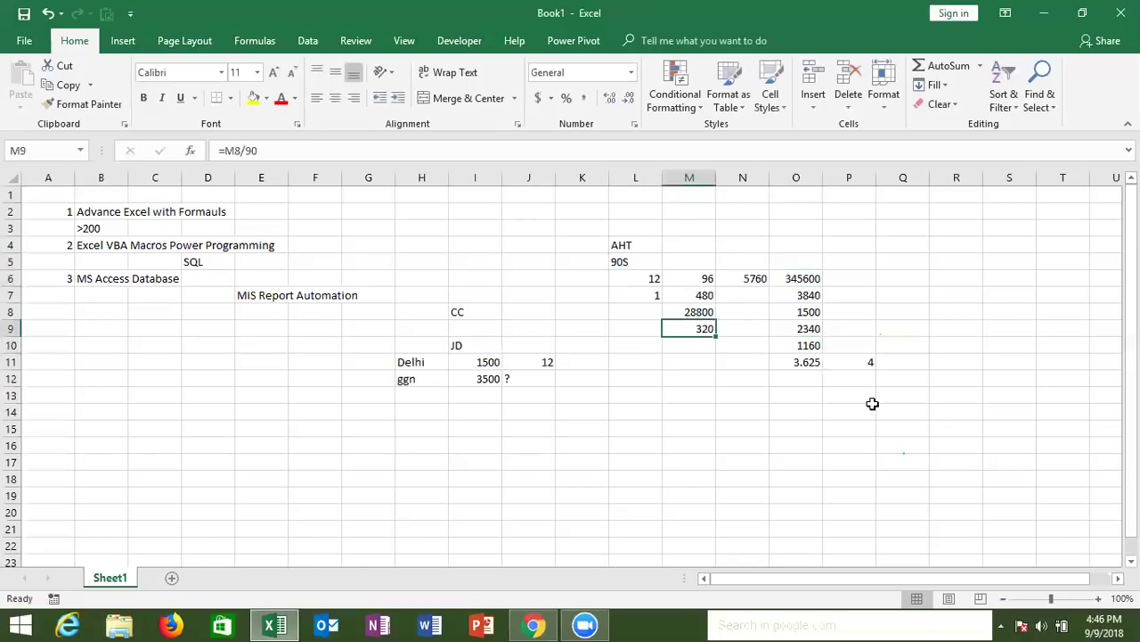
pyautogui.click(809, 365)
pyautogui.click(863, 361)
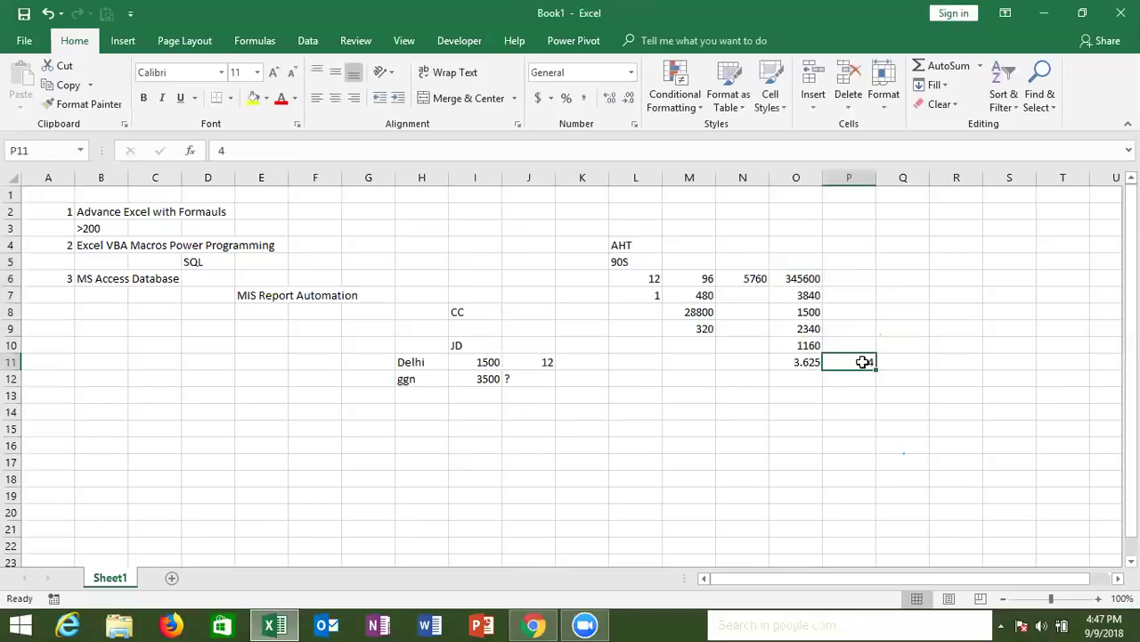
# Type 9-14 into J14, which Excel converts to the date 9-Sep
pyautogui.click(533, 415)
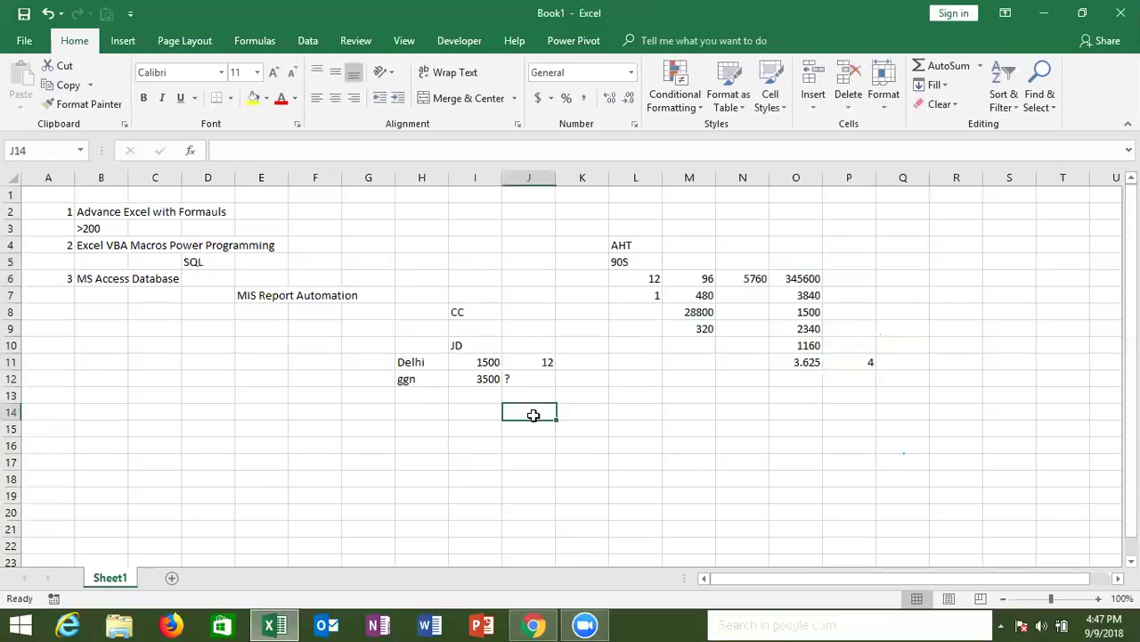
pyautogui.write('9-9')
pyautogui.press('BackSpace')
pyautogui.write('9')
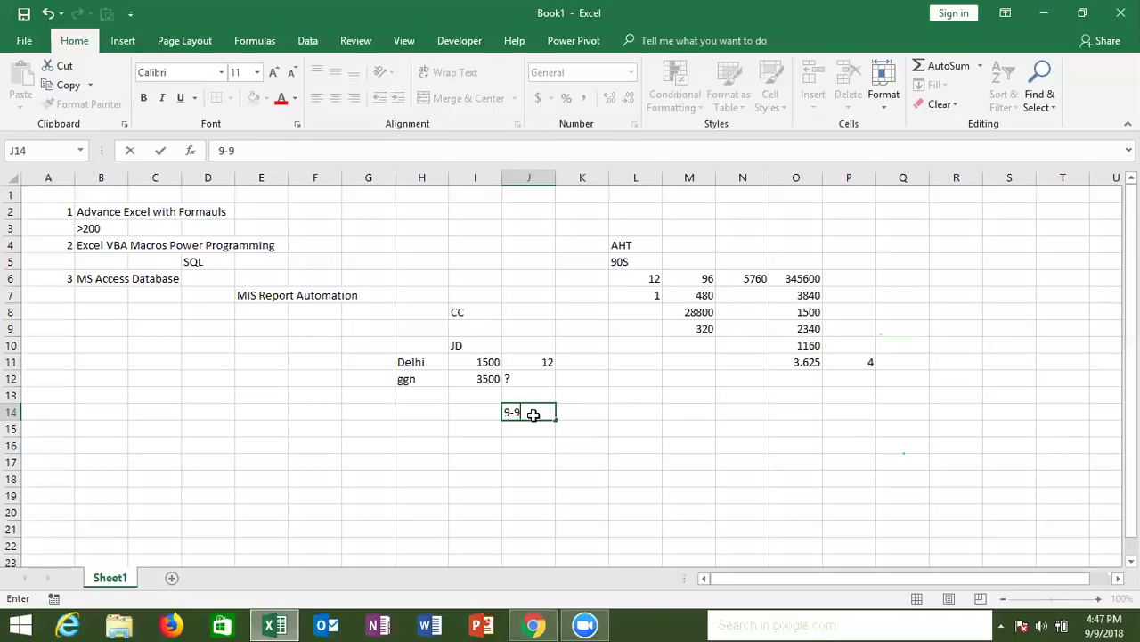
pyautogui.press('Return')
pyautogui.write('9-')
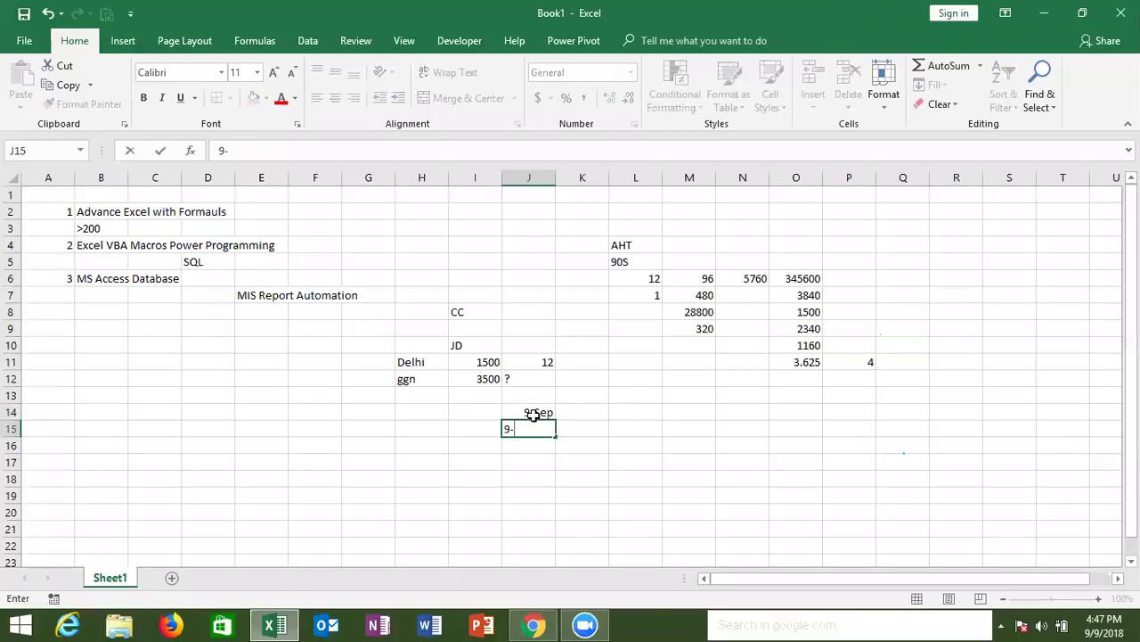
pyautogui.write('14')
pyautogui.press('BackSpace')
pyautogui.press('BackSpace')
# Cancel the unfinished J15 entry and clear the 9-Sep date from J14
pyautogui.press('Escape')
pyautogui.click(532, 414)
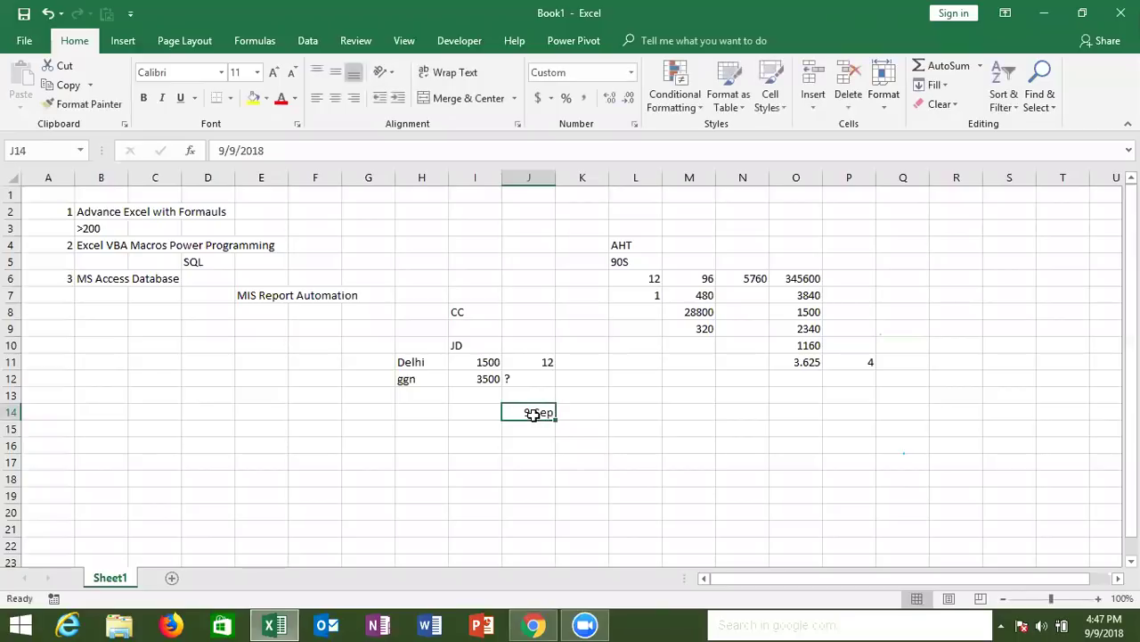
pyautogui.press('Delete')
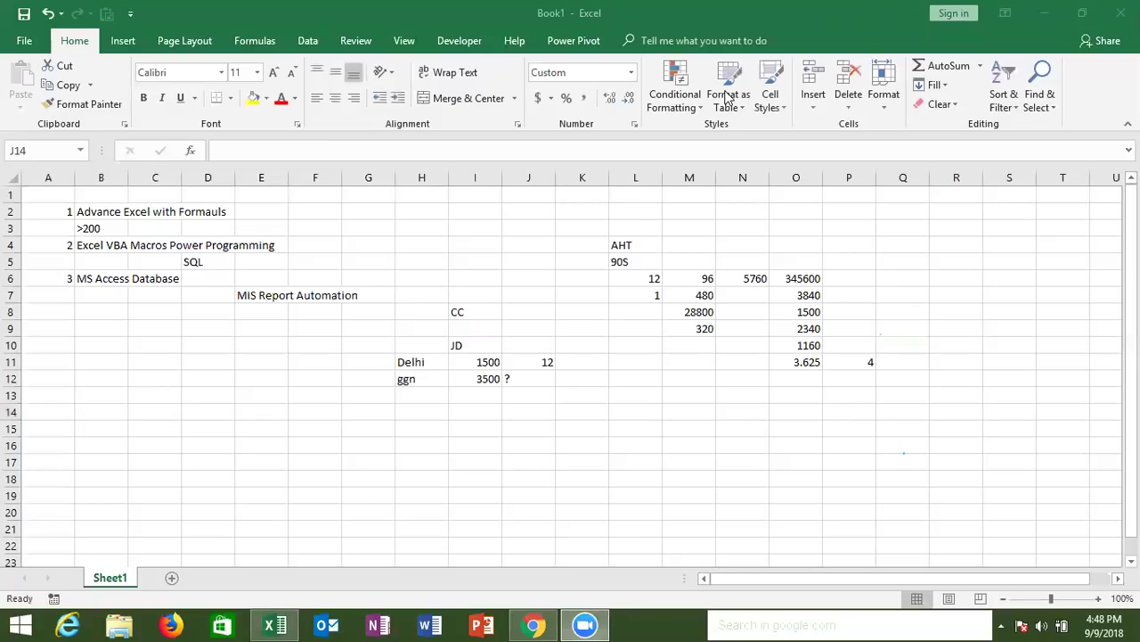
# Add a new worksheet with heading h in A1 and hours 0:00, 1:00, 2:00, 3:00 below it
pyautogui.click(859, 361)
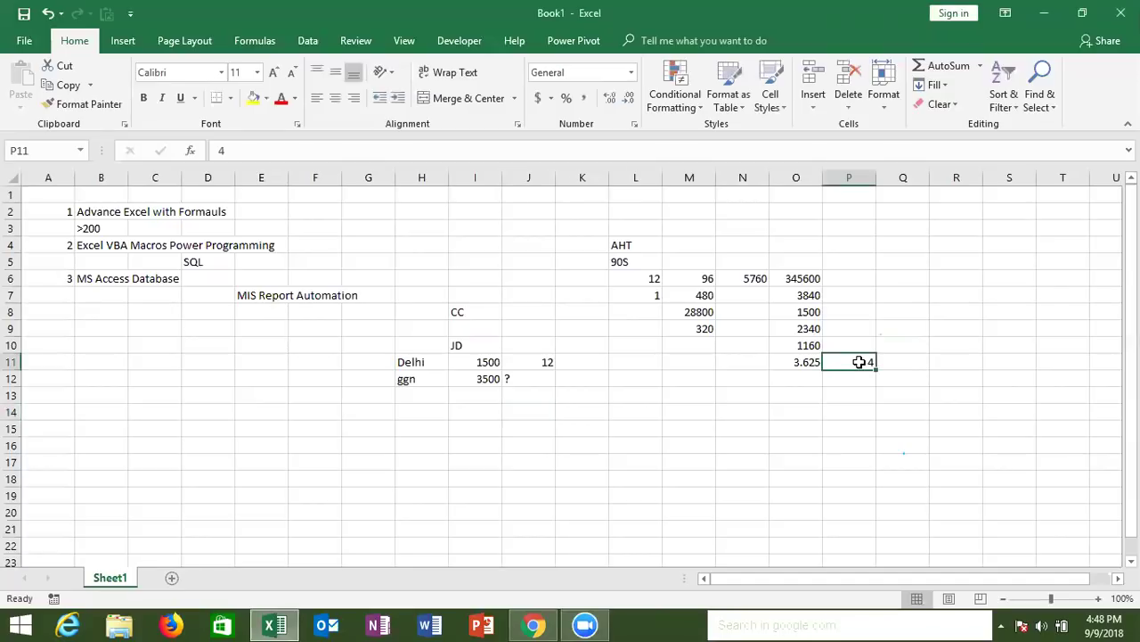
pyautogui.click(172, 577)
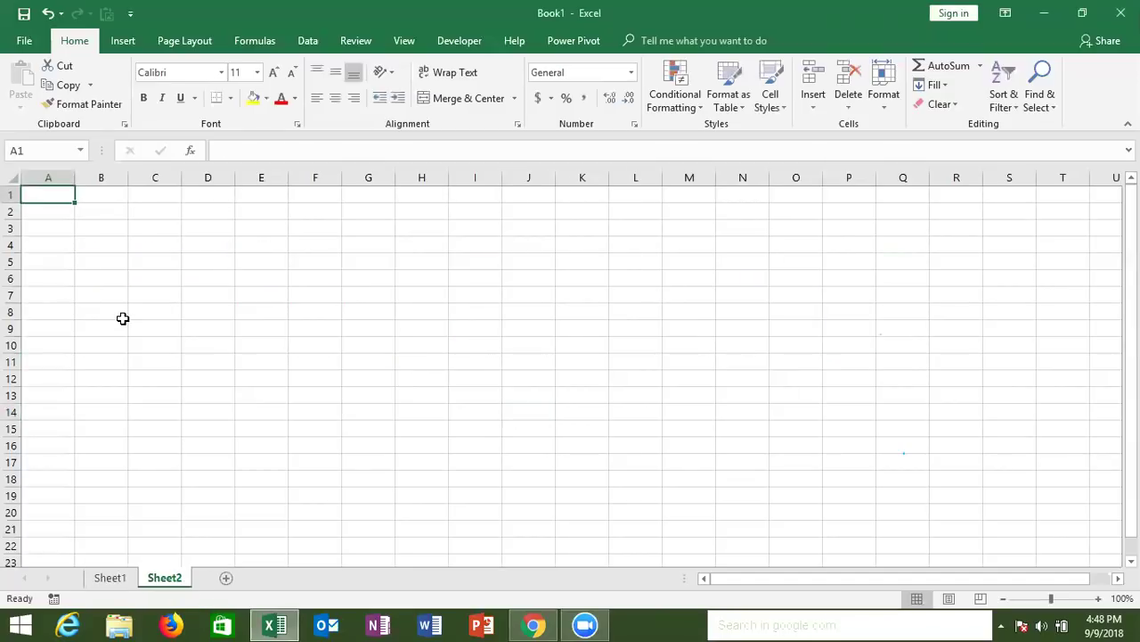
pyautogui.write('h')
pyautogui.press('Return')
pyautogui.write('0')
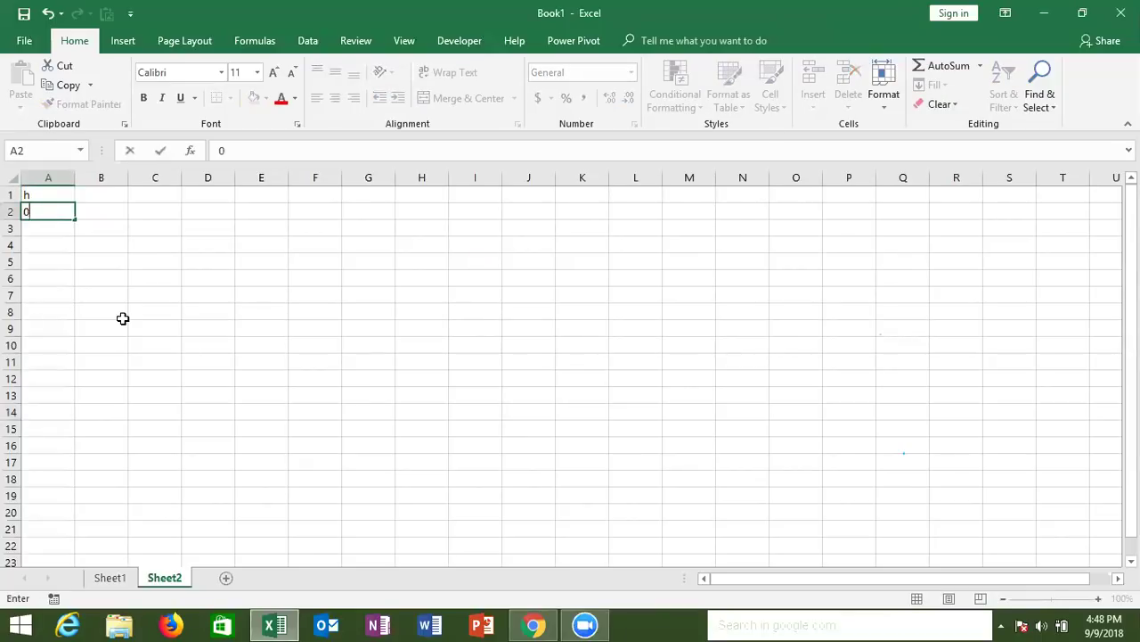
pyautogui.write(':00')
pyautogui.press('Return')
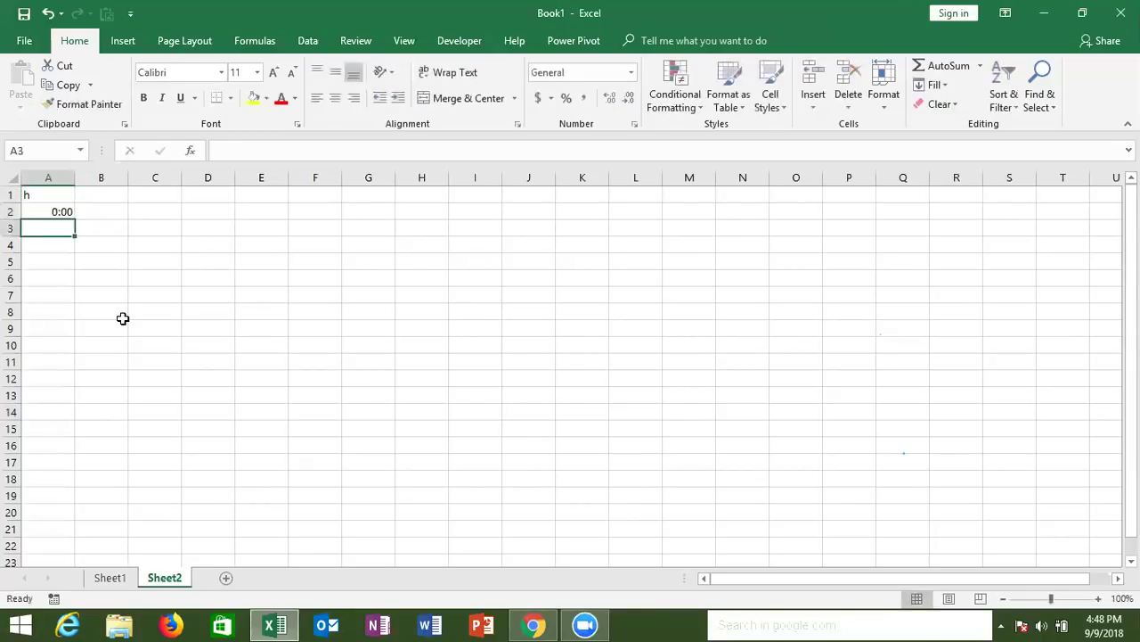
pyautogui.write('1:')
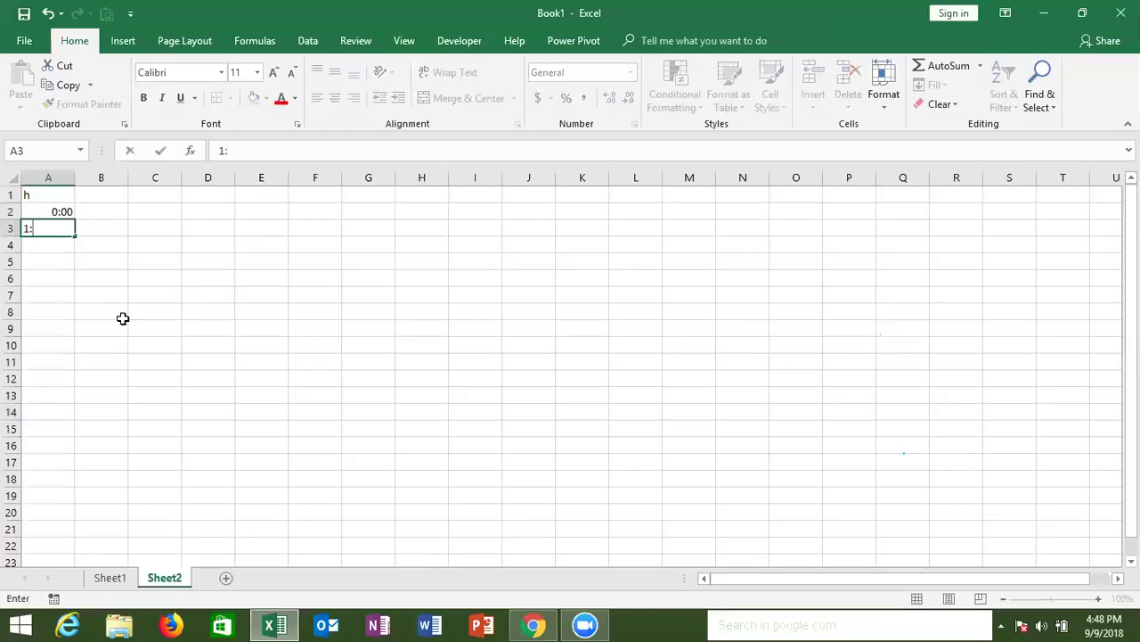
pyautogui.write('00')
pyautogui.press('Return')
pyautogui.write('2:00')
pyautogui.press('Return')
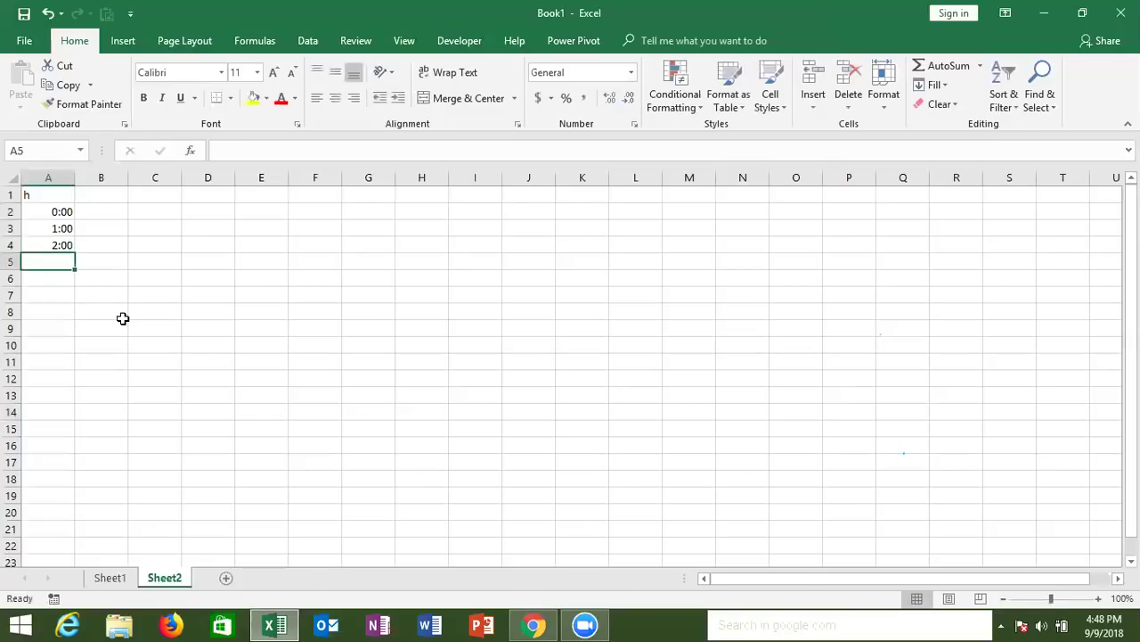
pyautogui.write('3:.')
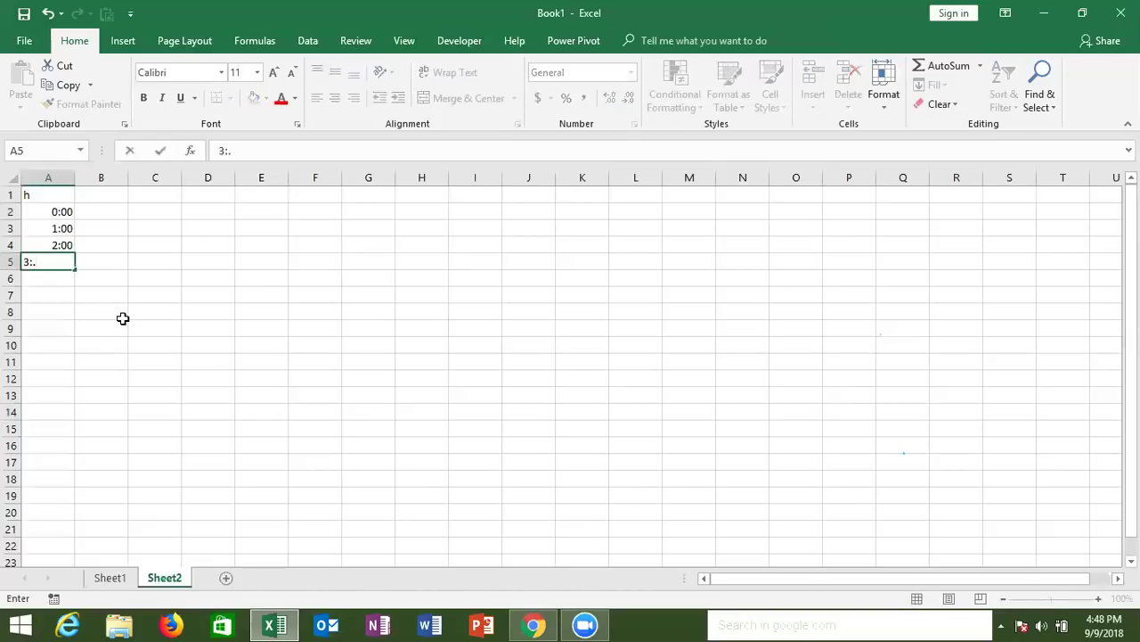
pyautogui.press('BackSpace')
pyautogui.write('00')
pyautogui.click(94, 222)
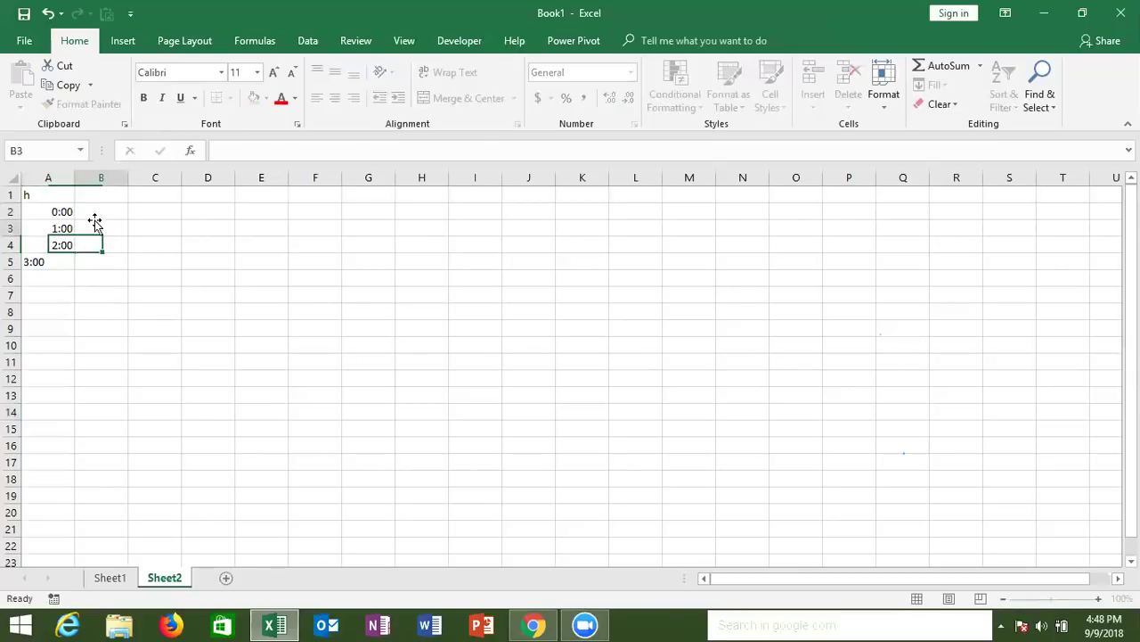
# Enter ac values 5, 15, 6 and 10 in B2:B5
pyautogui.click(96, 208)
pyautogui.write('5')
pyautogui.press('Return')
pyautogui.write('15')
pyautogui.press('Return')
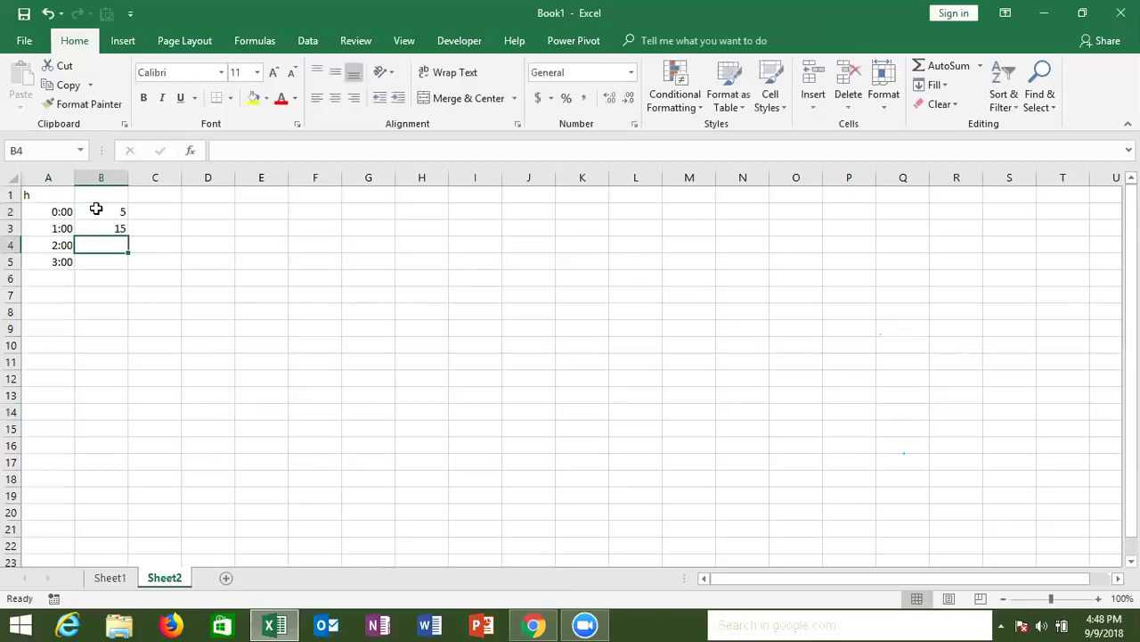
pyautogui.write('6')
pyautogui.press('Return')
pyautogui.write('10')
pyautogui.press('Return')
# Extend the hour series in column A down to 23:00
pyautogui.press('Left')
pyautogui.press('Up')
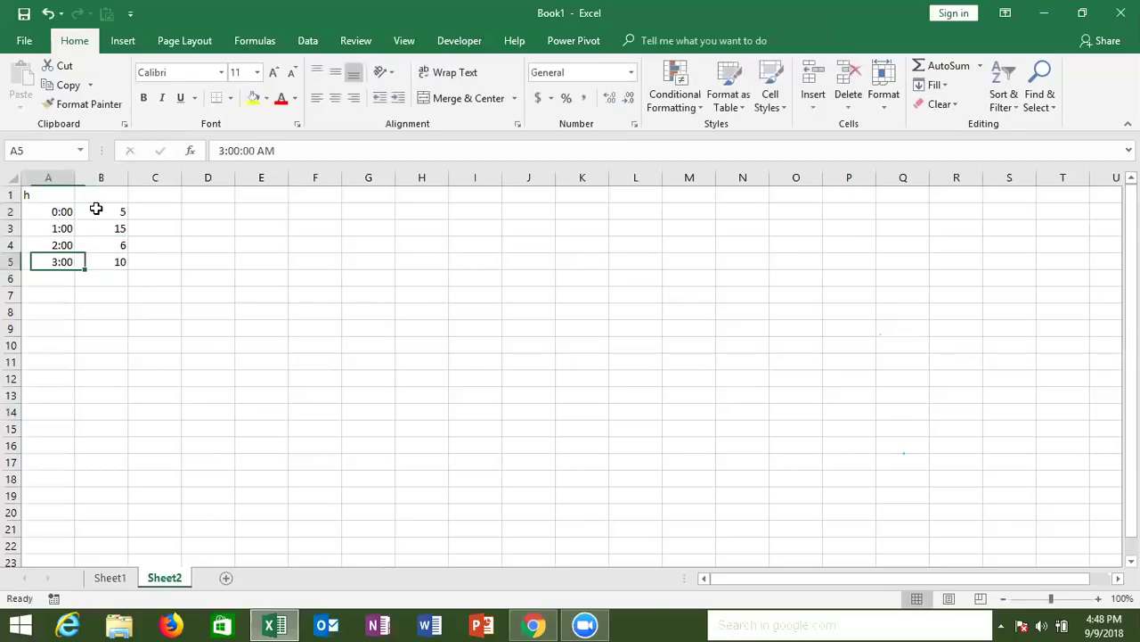
pyautogui.press('Up')
pyautogui.hotkey('shift', 'Down')
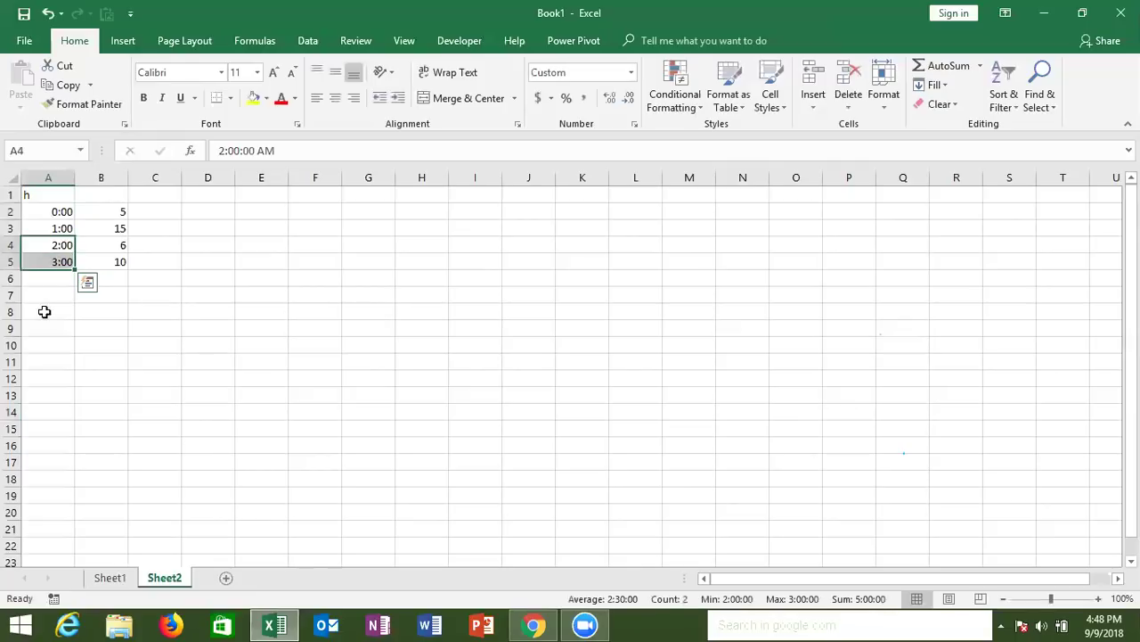
pyautogui.moveTo(75, 267); pyautogui.dragTo(68, 497)
# Add headings ac in B1 and tc in C1
pyautogui.hotkey('ctrl', 'Home')
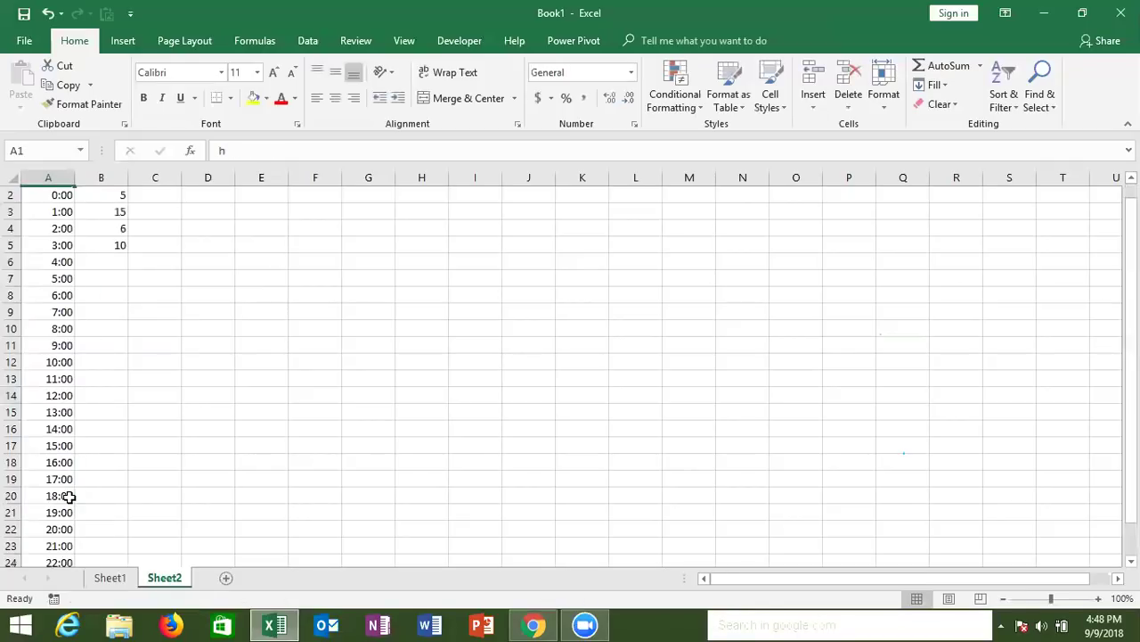
pyautogui.press('Down')
pyautogui.press('Down')
pyautogui.press('Right')
pyautogui.press('Up')
pyautogui.press('Up')
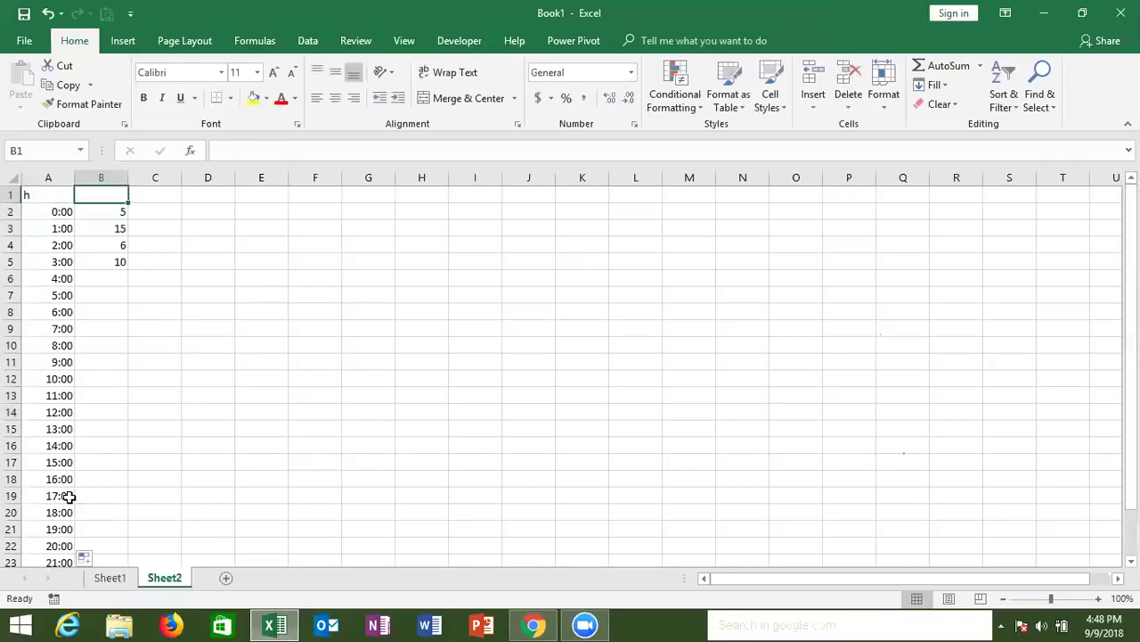
pyautogui.write('ac')
pyautogui.press('Tab')
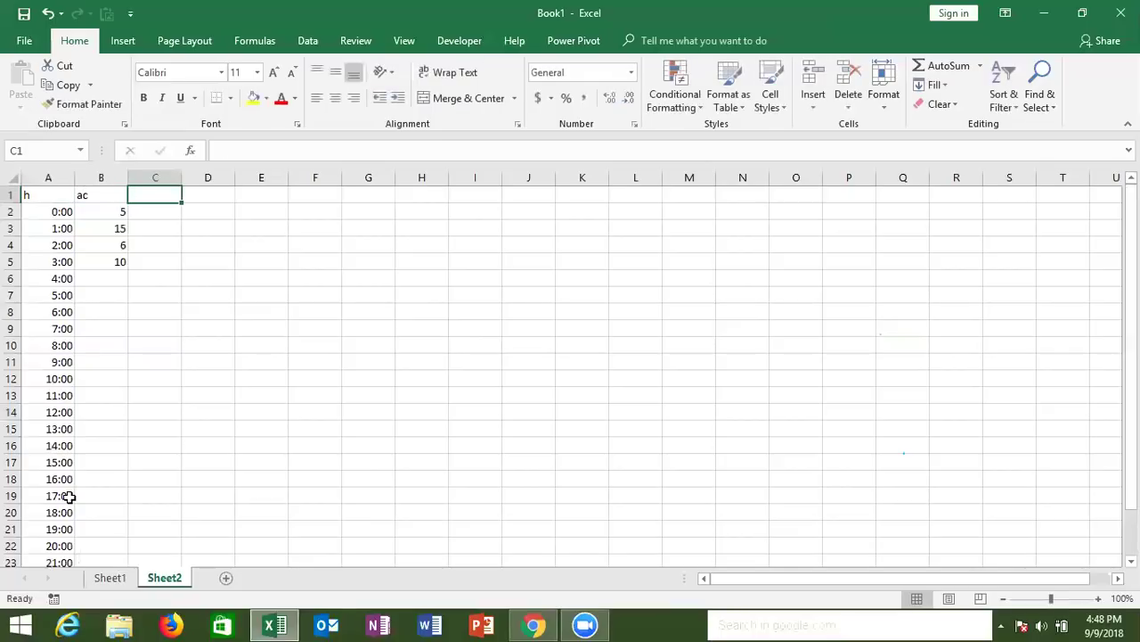
pyautogui.write('tc')
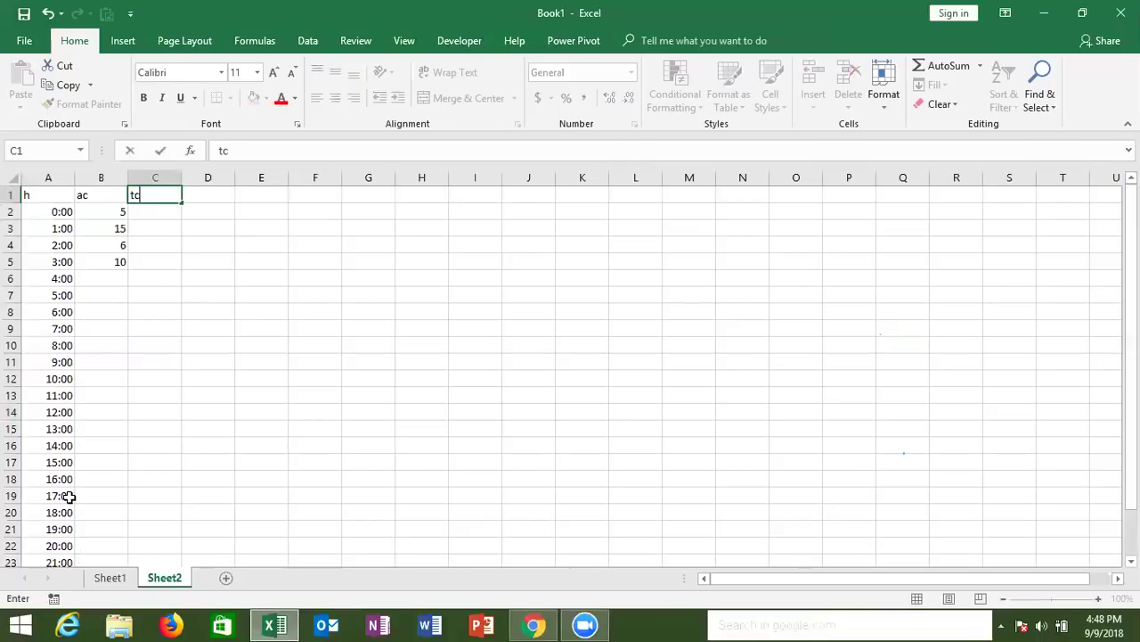
pyautogui.press('Return')
# Enter tc values 1 and 1 in C2:C3
pyautogui.press('Right')
pyautogui.write('1')
pyautogui.press('Return')
pyautogui.write('1')
pyautogui.press('Return')
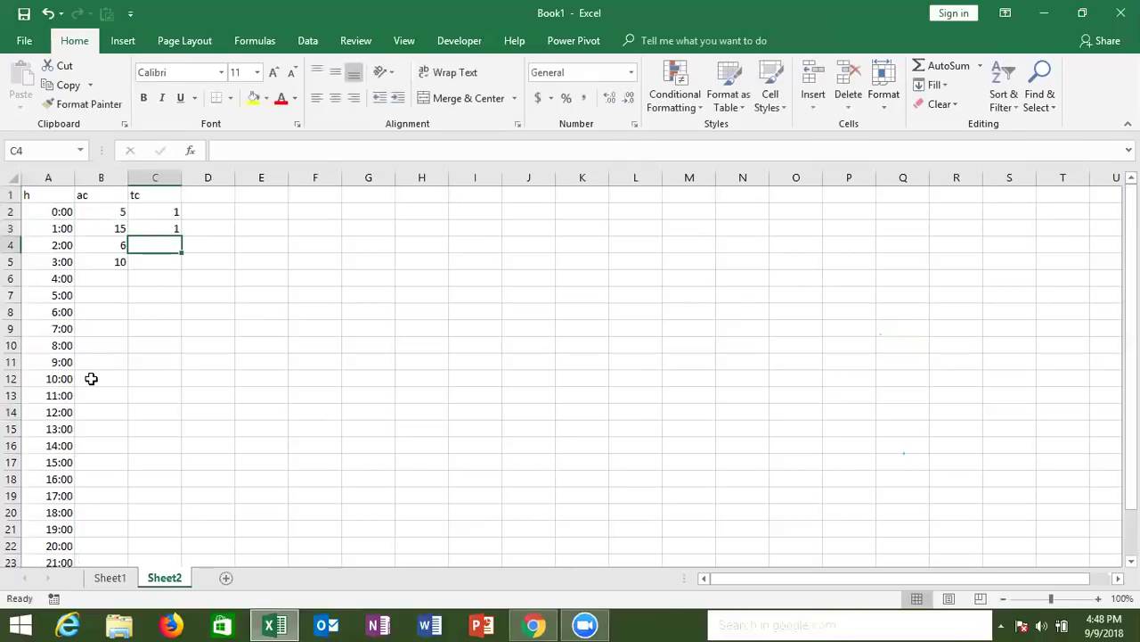
# Enter 700 for ac and 8 for tc in the 10:00 row
pyautogui.click(90, 379)
pyautogui.write('700')
pyautogui.press('Tab')
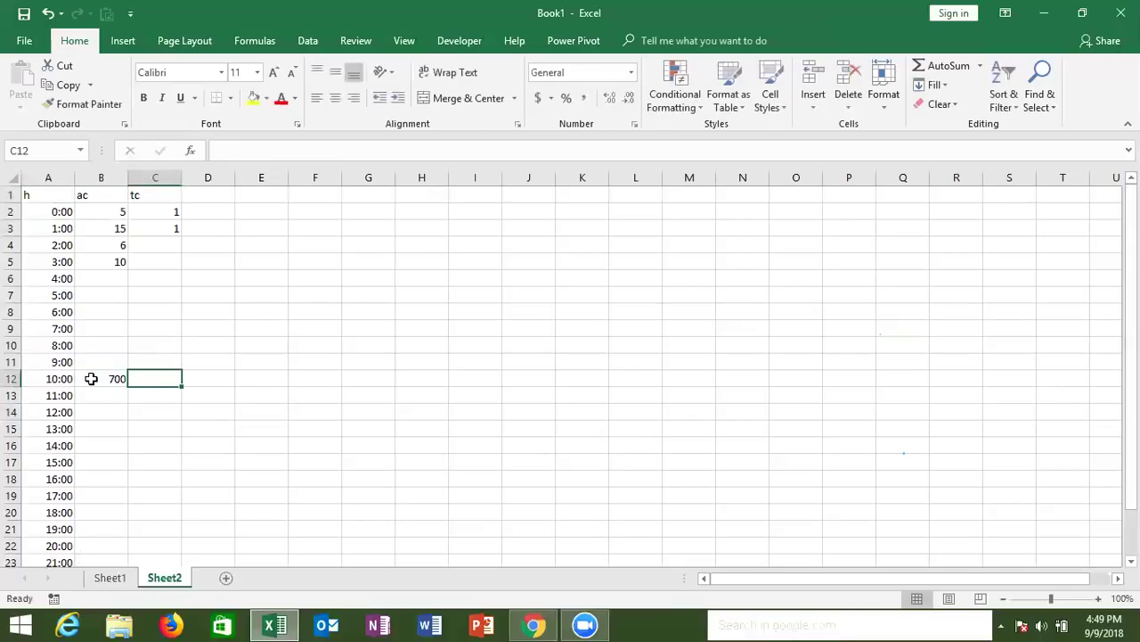
pyautogui.write('2')
pyautogui.press('Return')
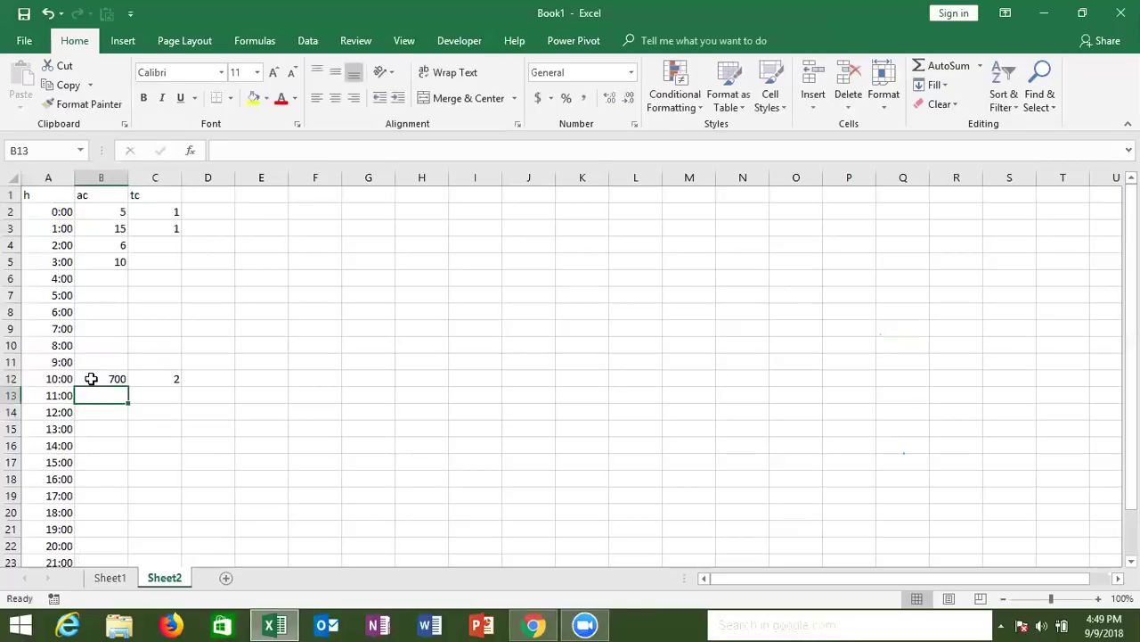
pyautogui.press('Up')
pyautogui.press('Right')
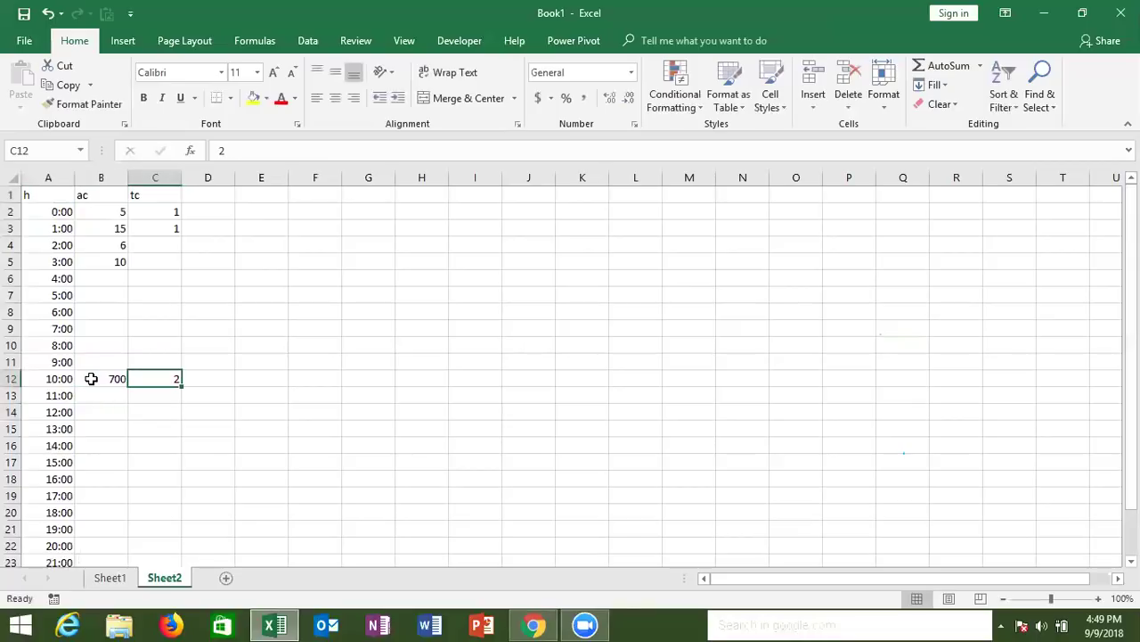
pyautogui.write('8')
pyautogui.press('Return')
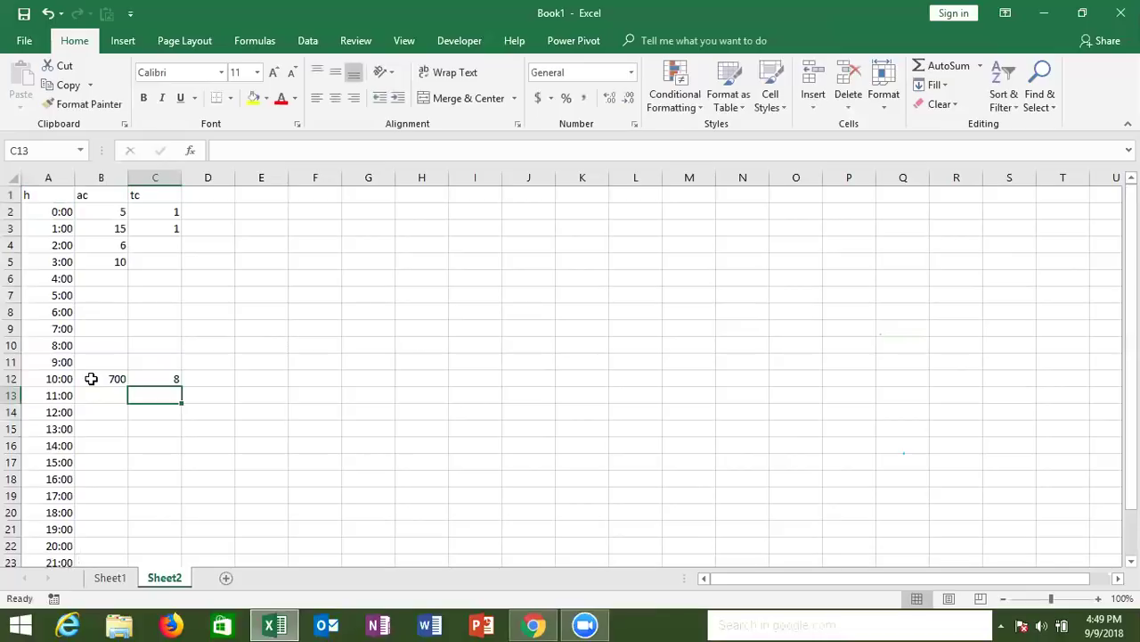
pyautogui.click(275, 384)
pyautogui.write('700')
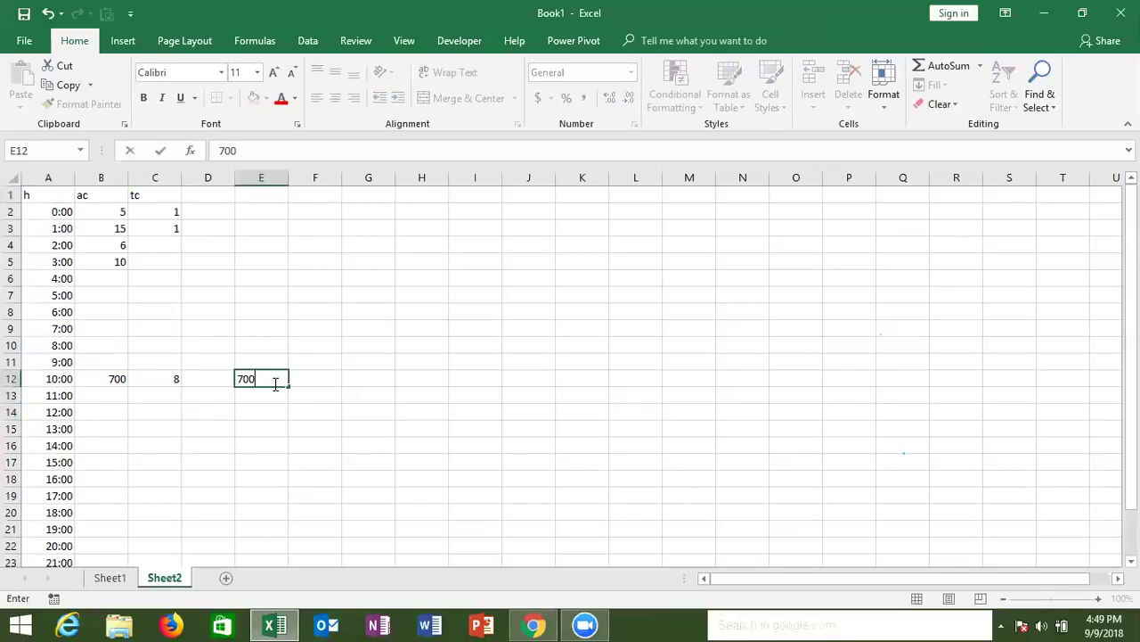
pyautogui.write('*')
pyautogui.write('24')
pyautogui.click(220, 152)
pyautogui.write('=')
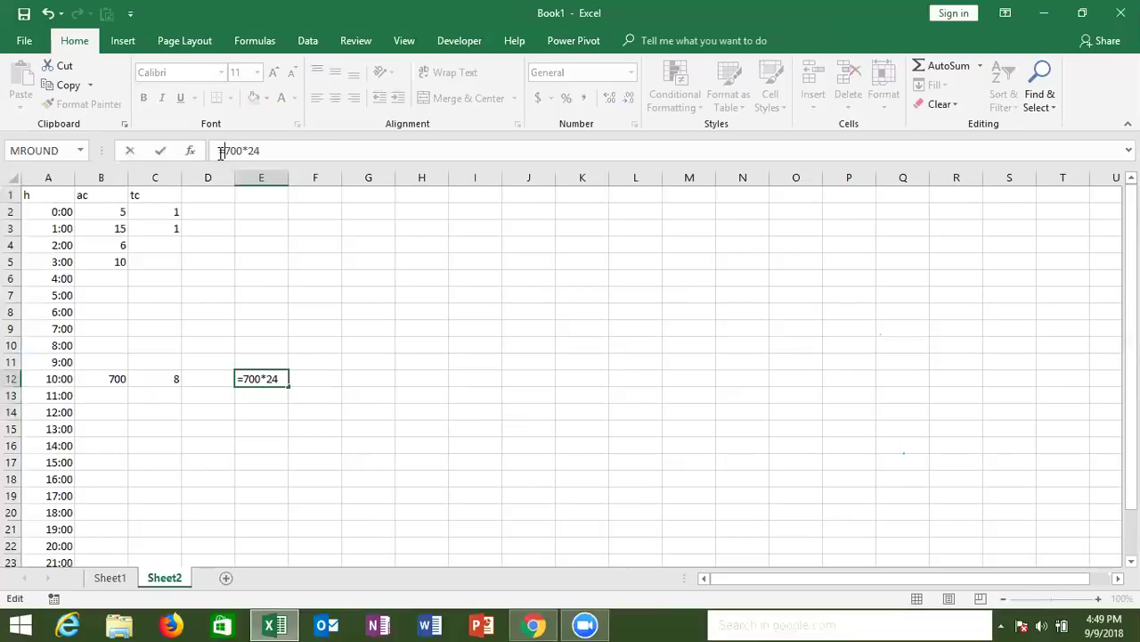
pyautogui.press('Return')
pyautogui.press('Up')
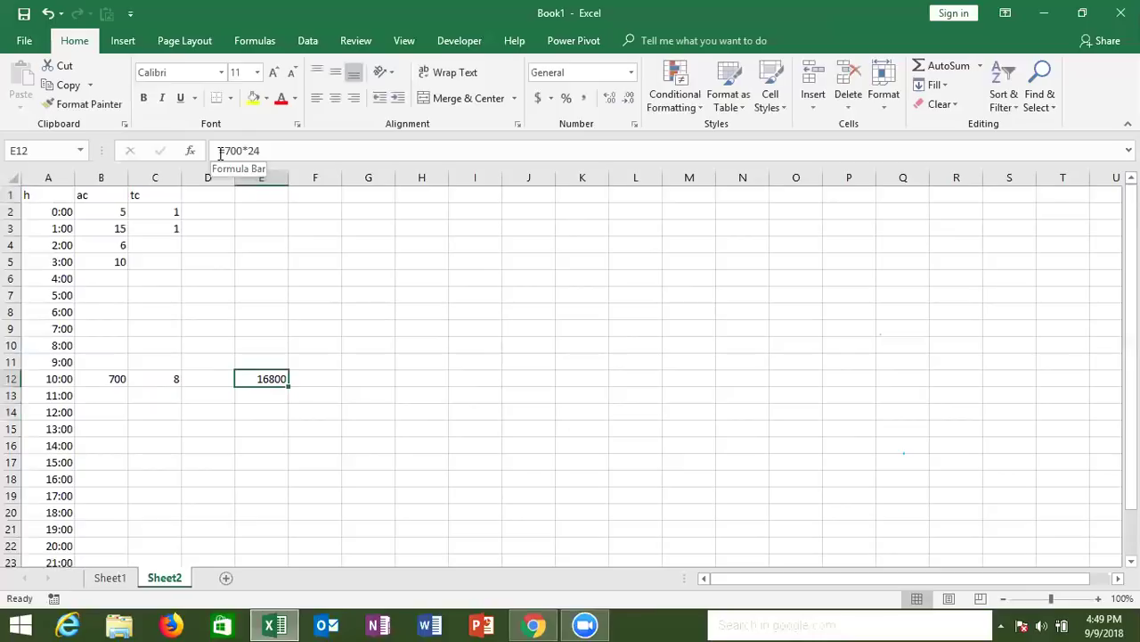
pyautogui.press('Delete')
pyautogui.write('=')
pyautogui.click(117, 377)
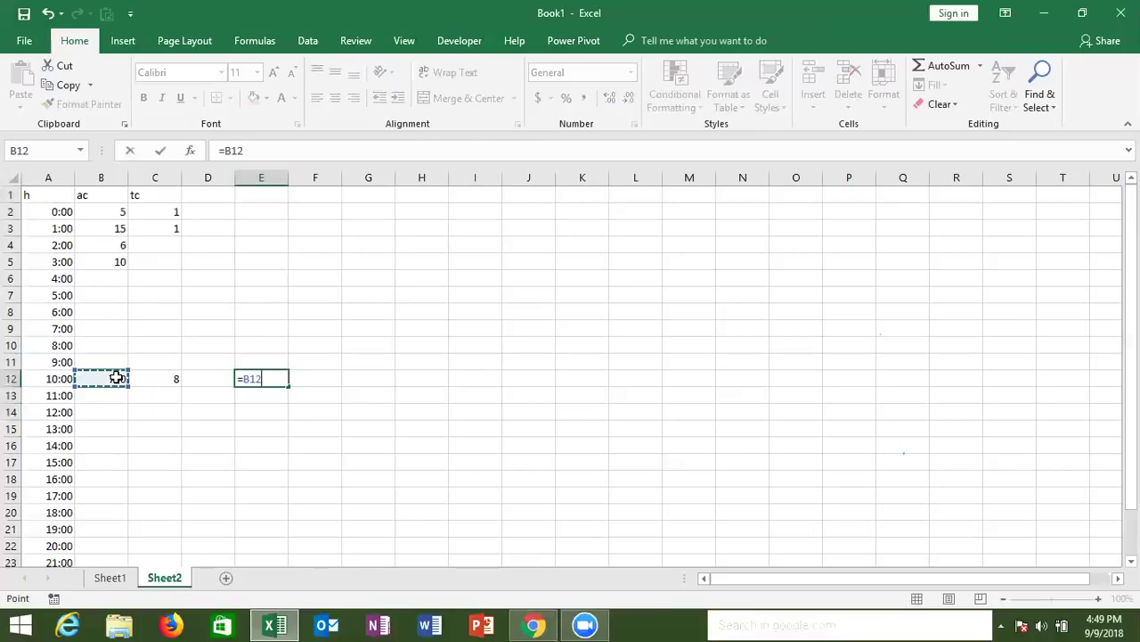
pyautogui.write('/90')
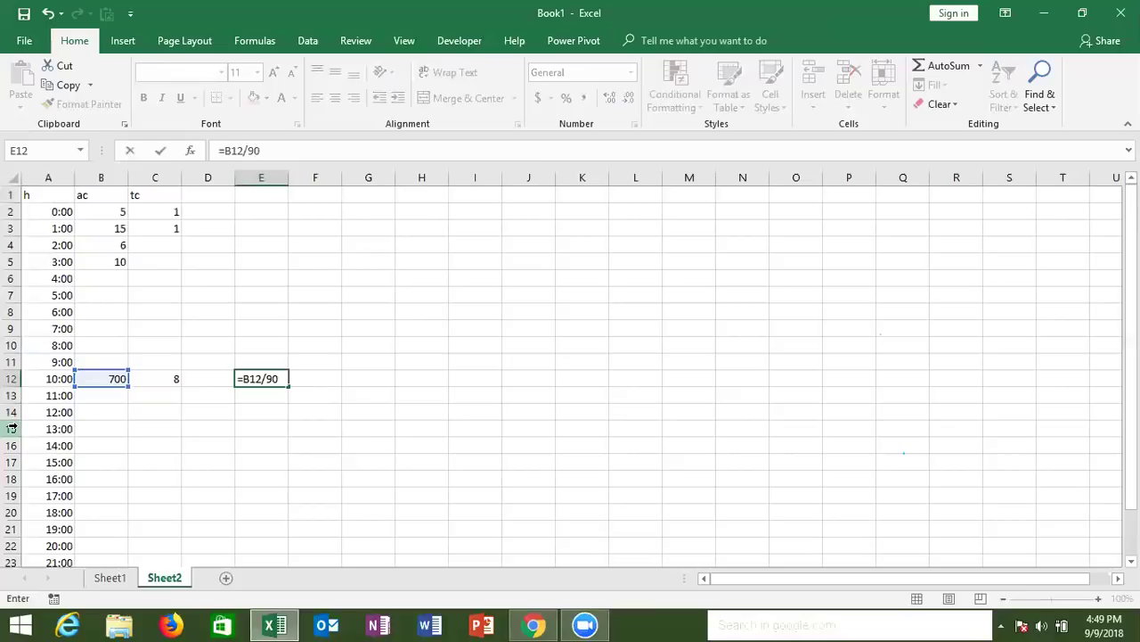
pyautogui.press('Return')
pyautogui.press('Up')
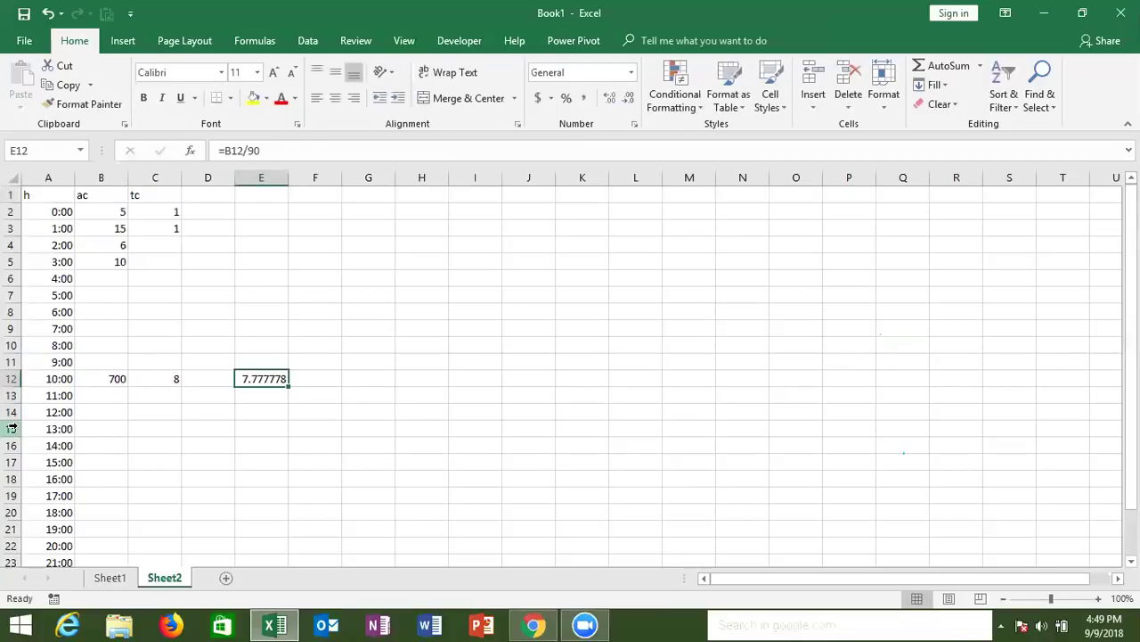
pyautogui.press('Delete')
# Enter 100 in F9 and 10 in G9
pyautogui.click(316, 328)
pyautogui.write('1')
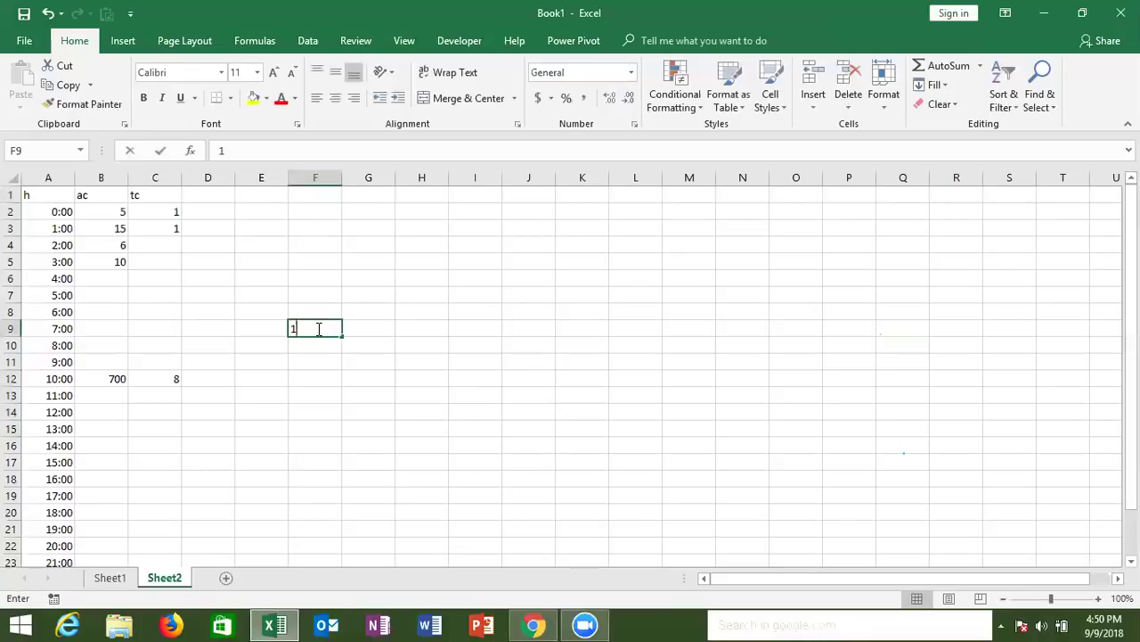
pyautogui.write('00')
pyautogui.press('Tab')
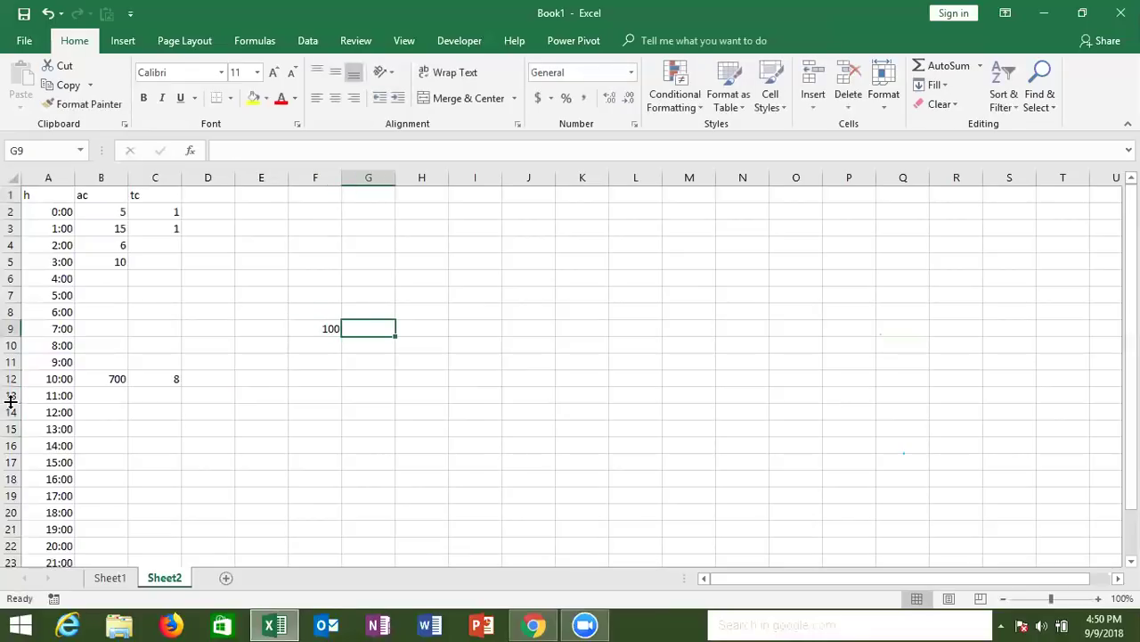
pyautogui.write('10')
pyautogui.press('Return')
# Fill row 10 from F10 to I10 with 500, 50, 40 and 10
pyautogui.press('Up')
pyautogui.press('Left')
pyautogui.press('Down')
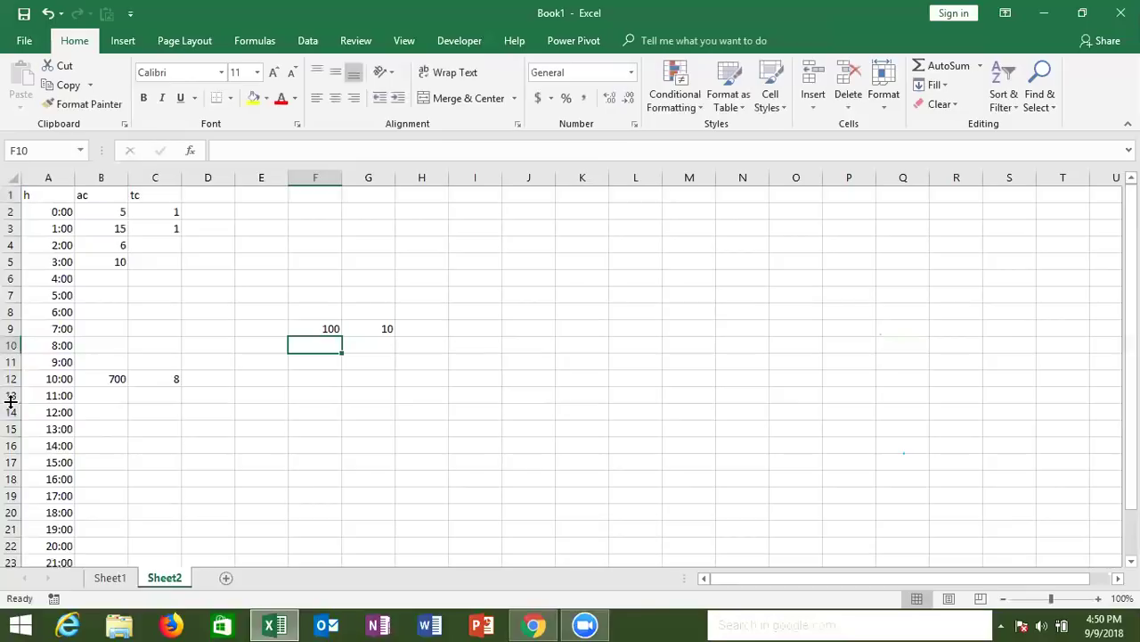
pyautogui.write('500')
pyautogui.press('Tab')
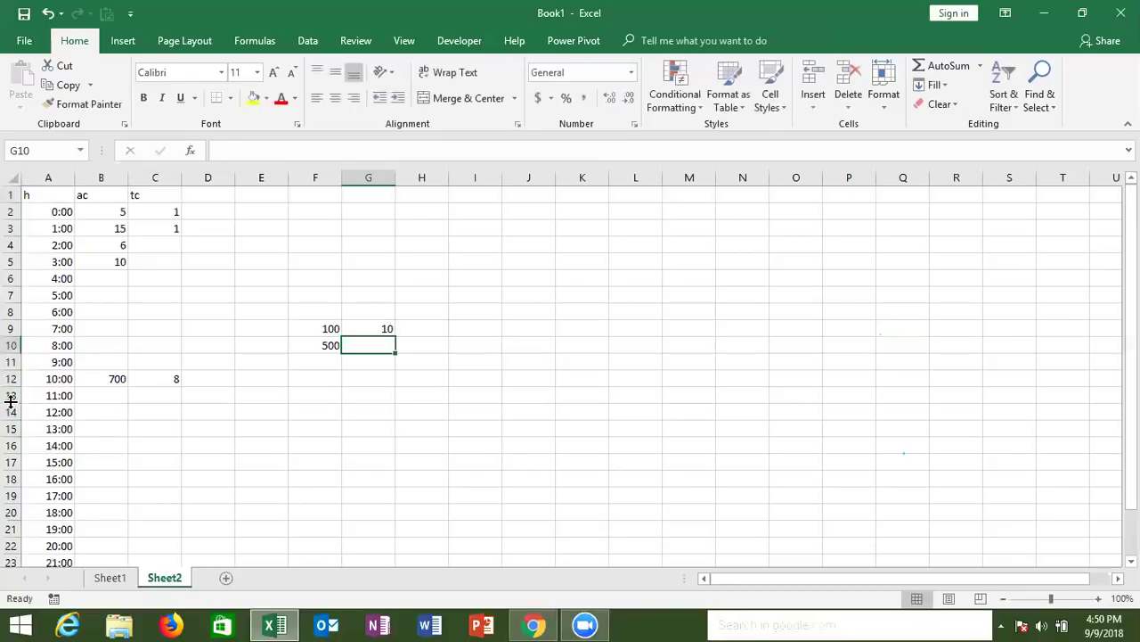
pyautogui.press('Down')
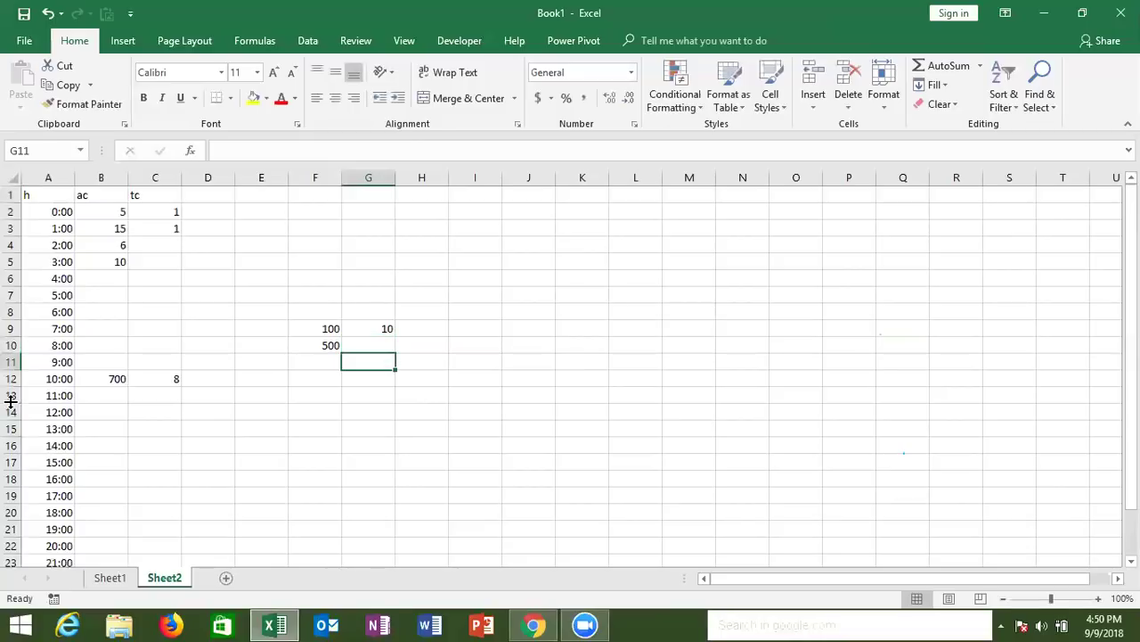
pyautogui.press('Up')
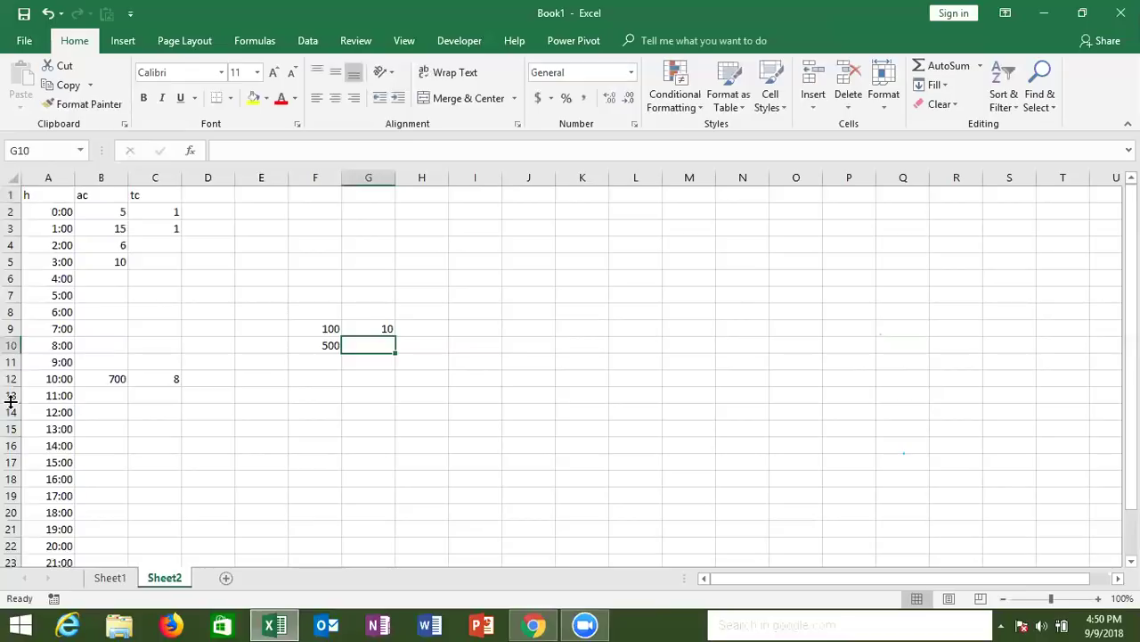
pyautogui.write('50')
pyautogui.press('Tab')
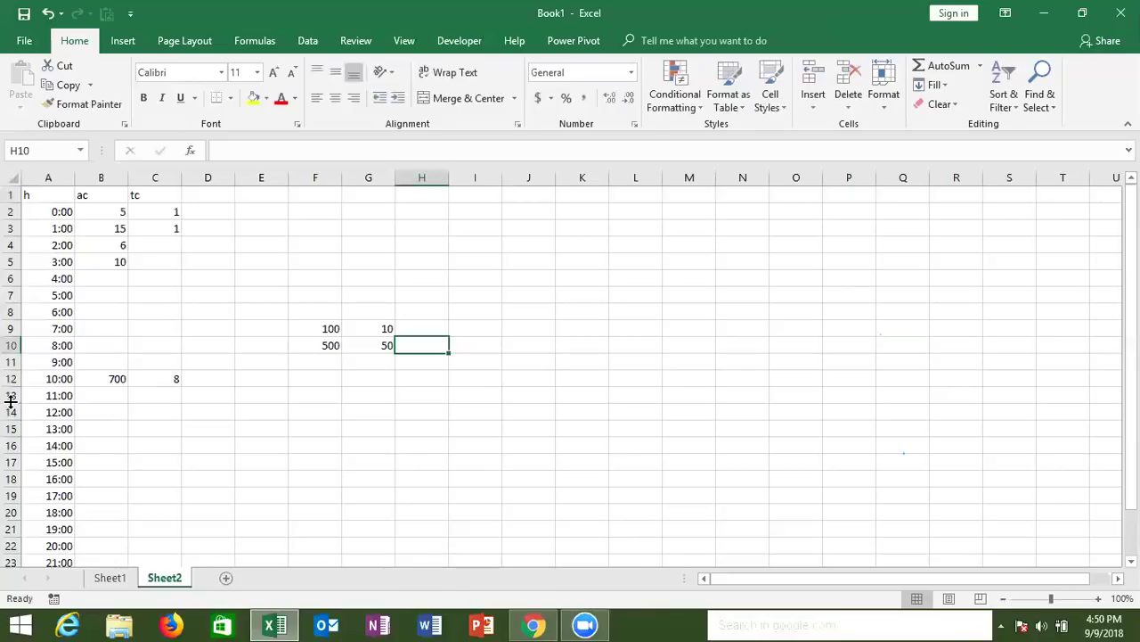
pyautogui.write('40')
pyautogui.press('Tab')
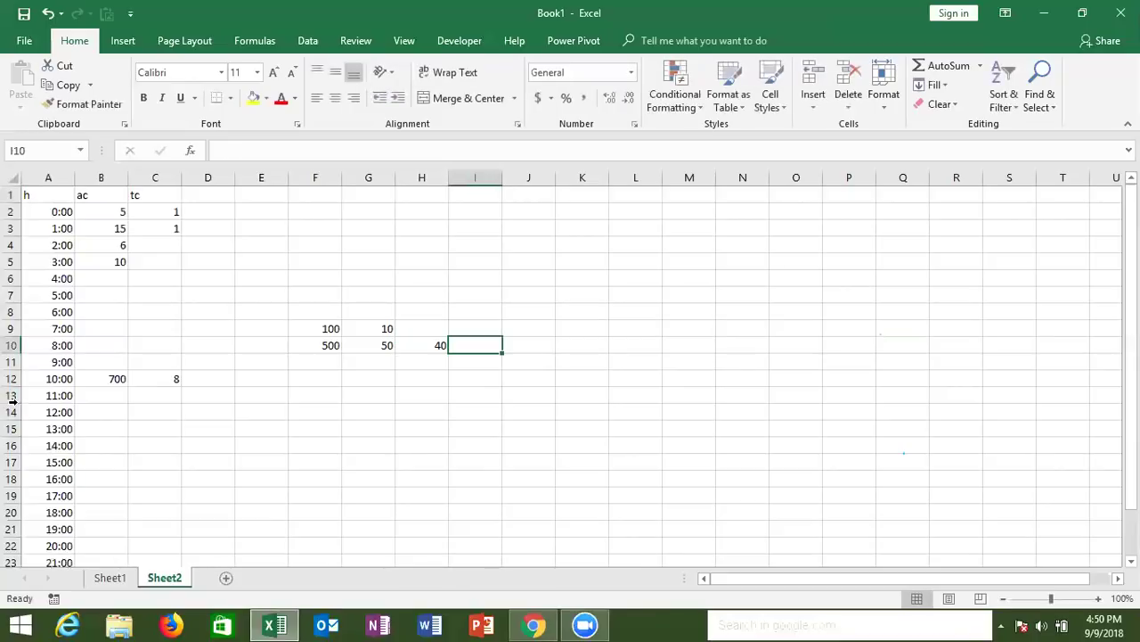
pyautogui.write('10')
pyautogui.press('Tab')
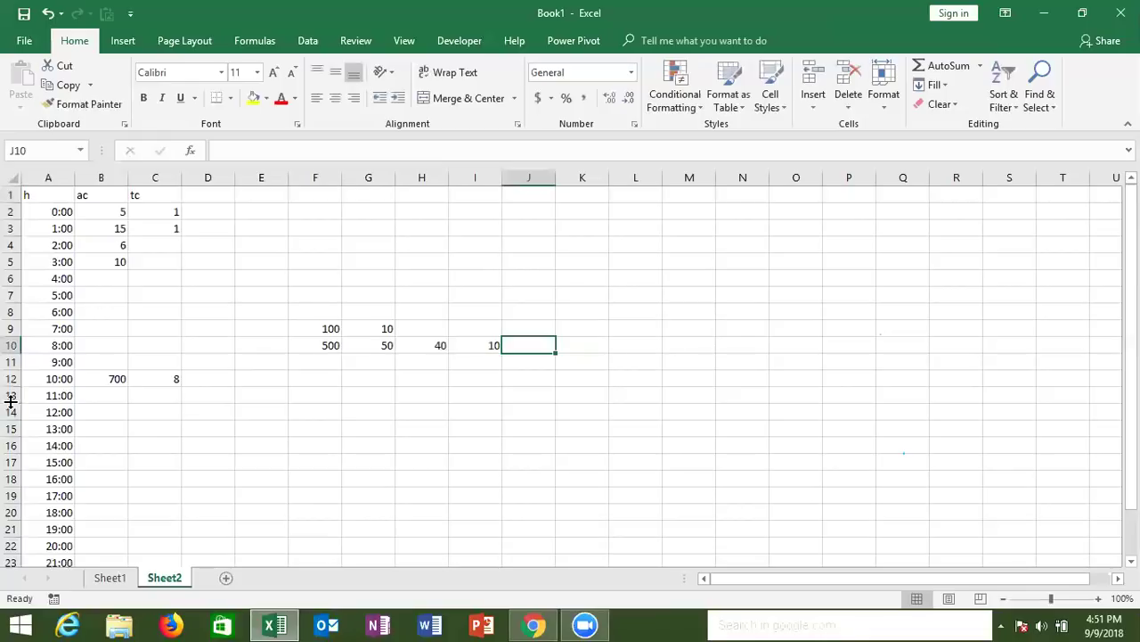
# Change H10 to 20 and I10 to 30
pyautogui.press('Left')
pyautogui.press('Left')
pyautogui.press('Left')
pyautogui.press('Right')
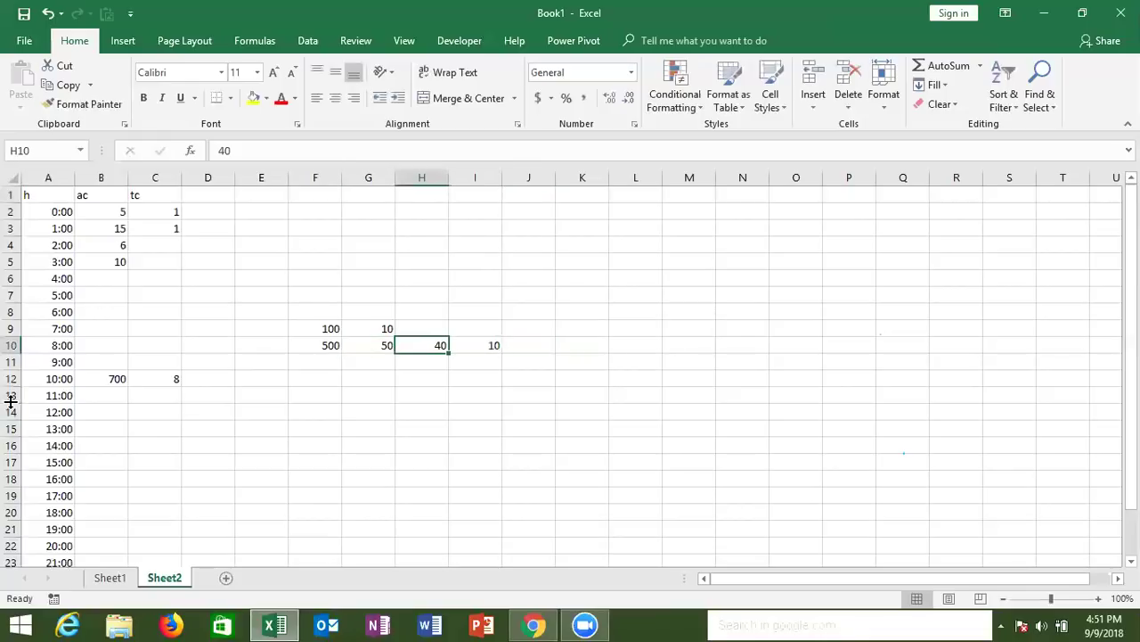
pyautogui.press('Left')
pyautogui.press('Right')
pyautogui.write('35')
pyautogui.press('Return')
pyautogui.press('Up')
pyautogui.write('20')
pyautogui.press('Tab')
pyautogui.write('30')
pyautogui.press('Return')
pyautogui.press('Up')
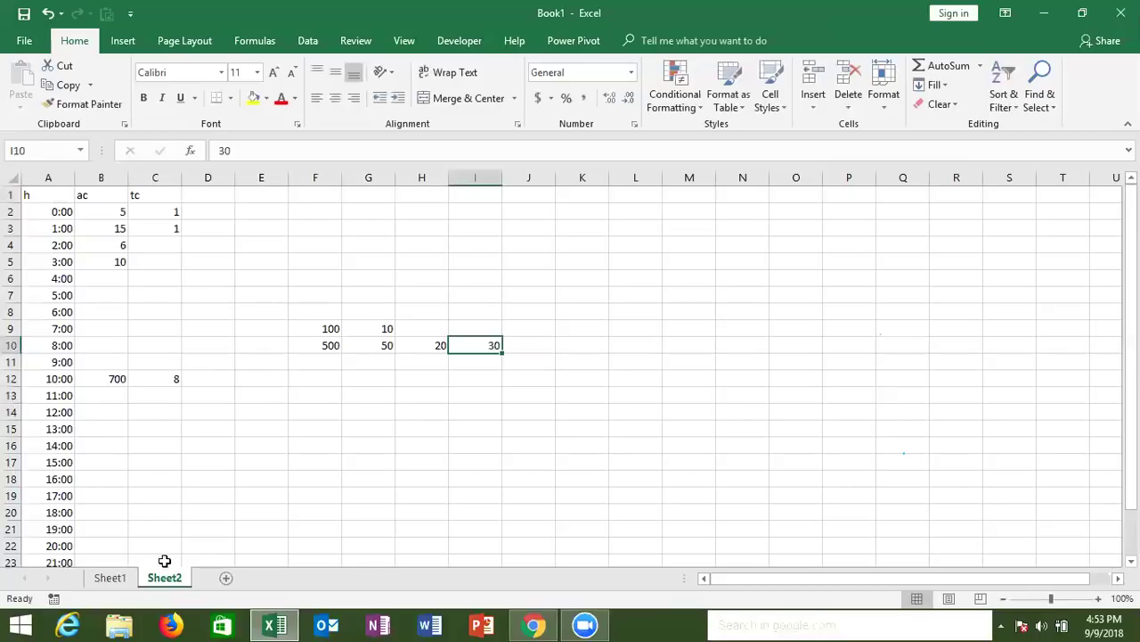
# Switch to Sheet1 with the AHT figures, then minimize Excel to show the desktop
pyautogui.click(117, 581)
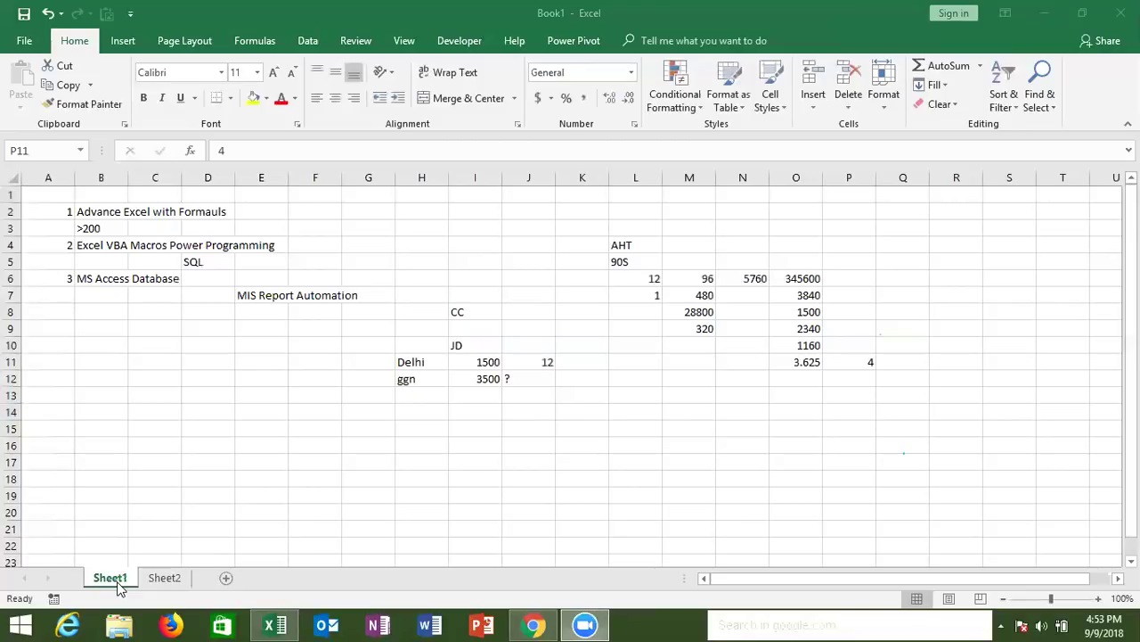
pyautogui.press('super+d')
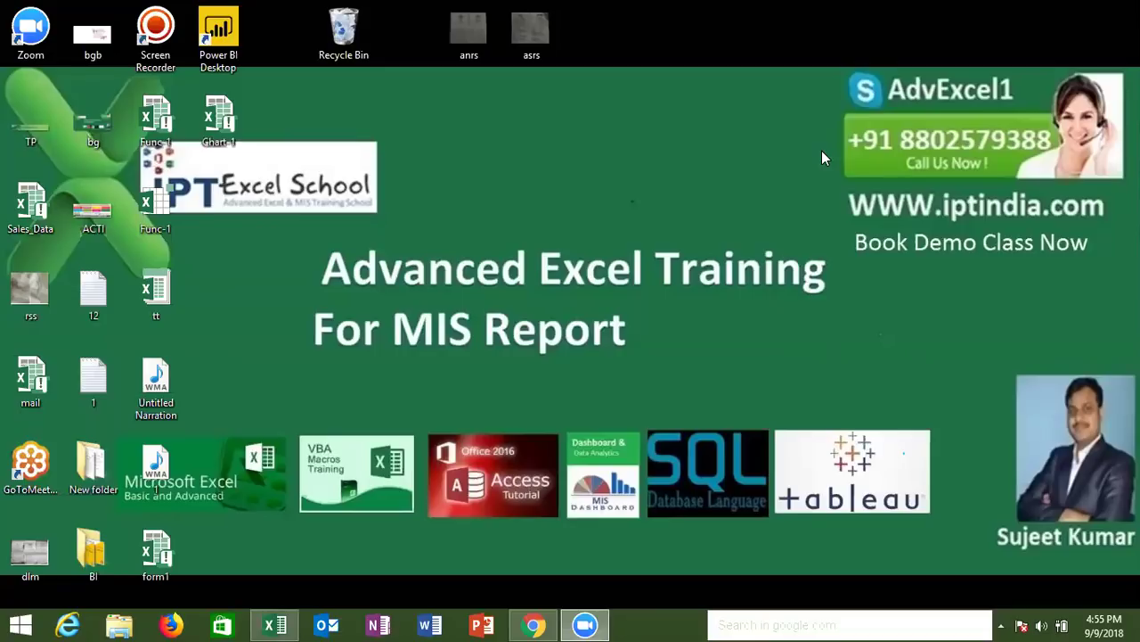
# In Gmail, search sent mail for LEVEL and open the Level 2 conversation
pyautogui.click(556, 623)
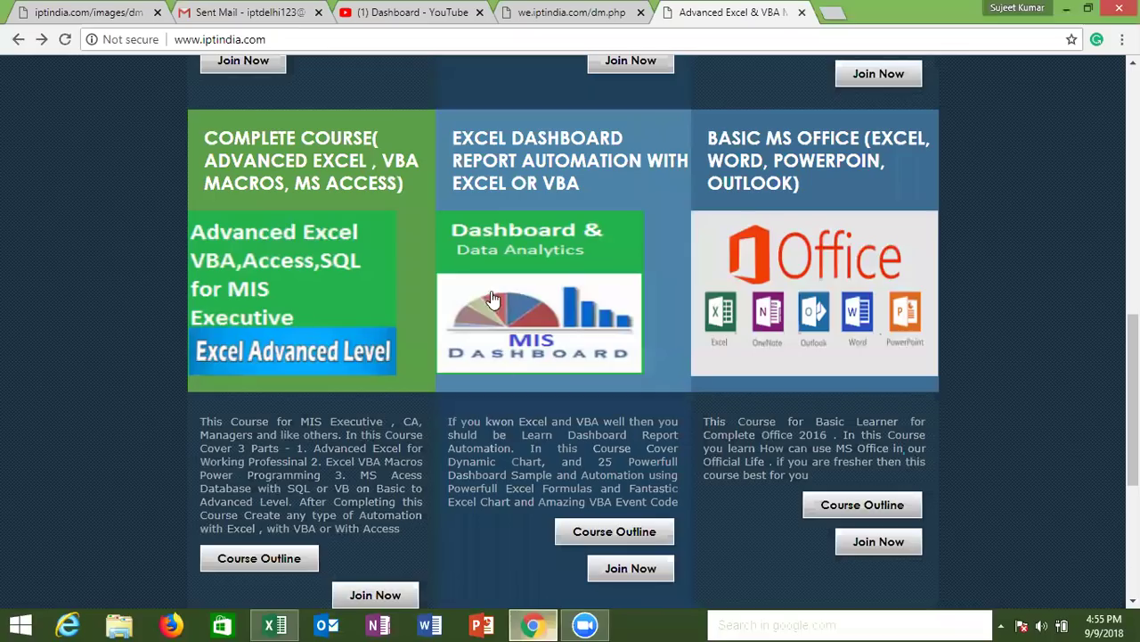
pyautogui.click(254, 17)
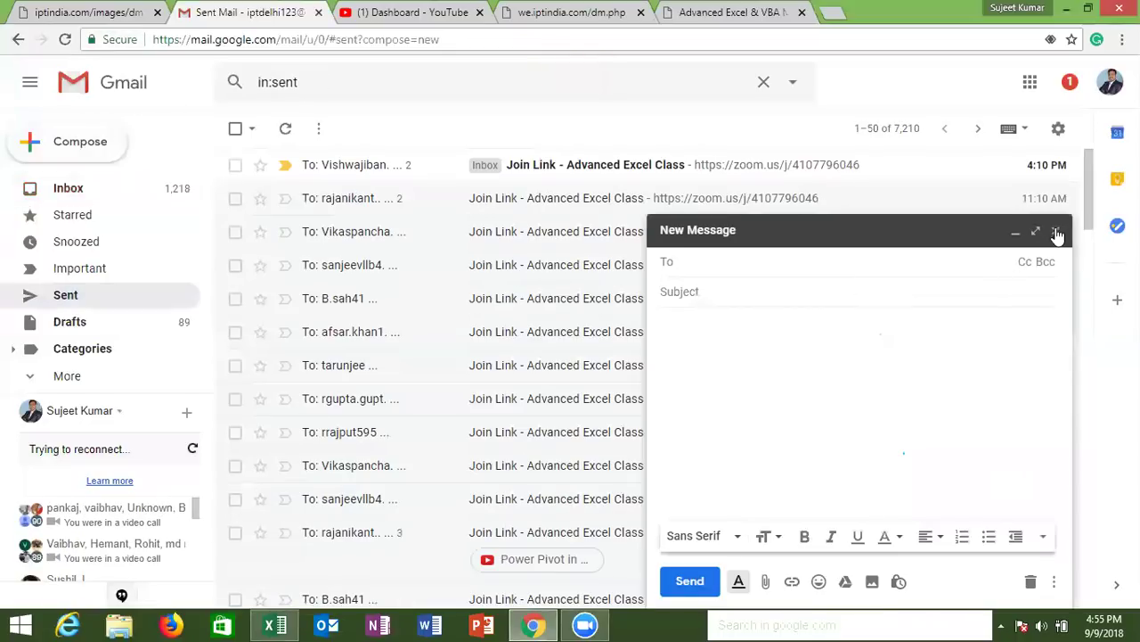
pyautogui.click(358, 81)
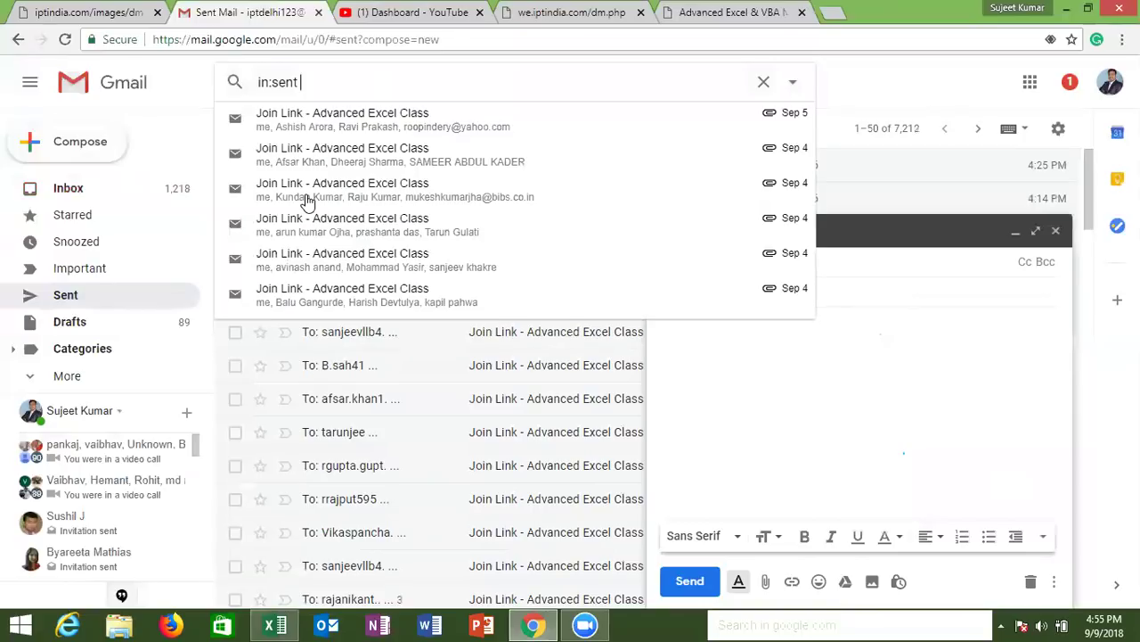
pyautogui.write('L')
pyautogui.write('E')
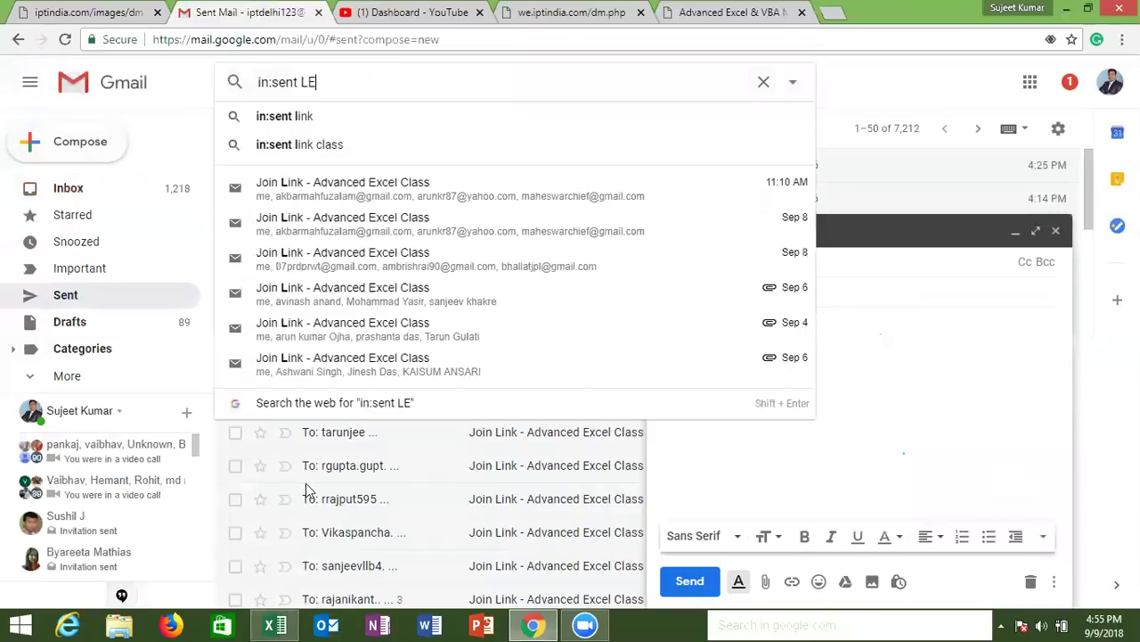
pyautogui.write('VEL')
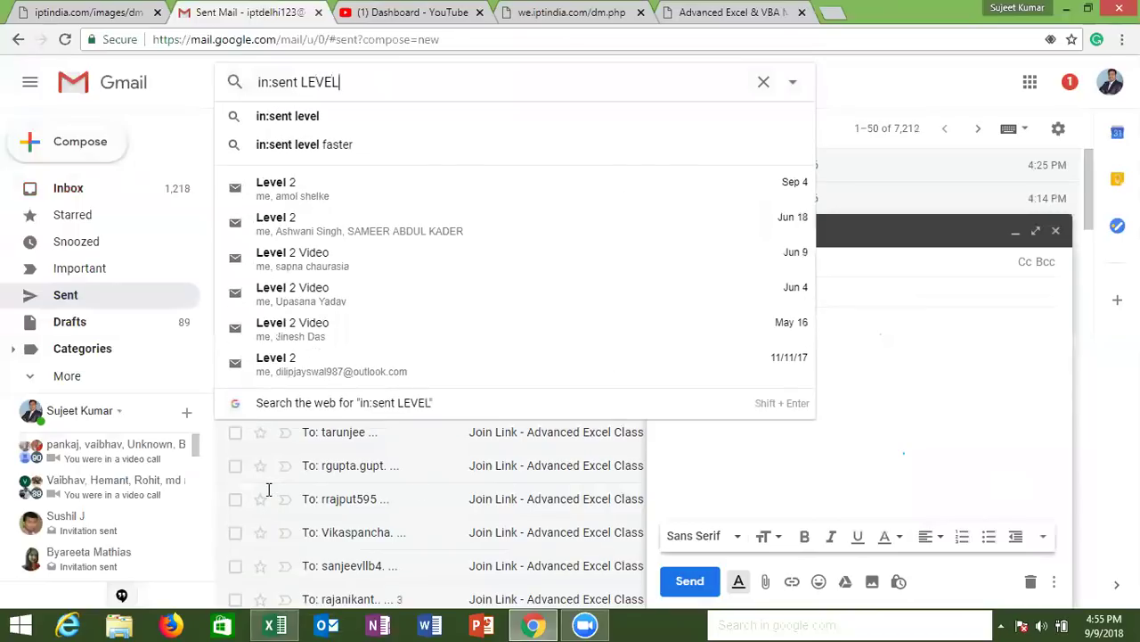
pyautogui.press('Up')
pyautogui.press('Up')
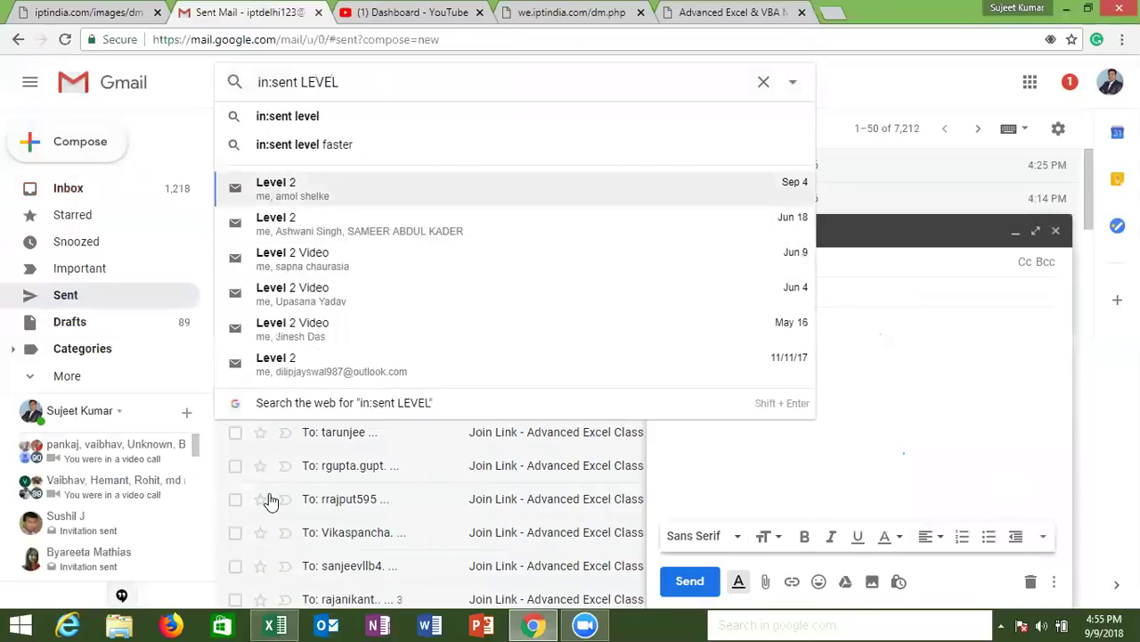
pyautogui.press('Escape')
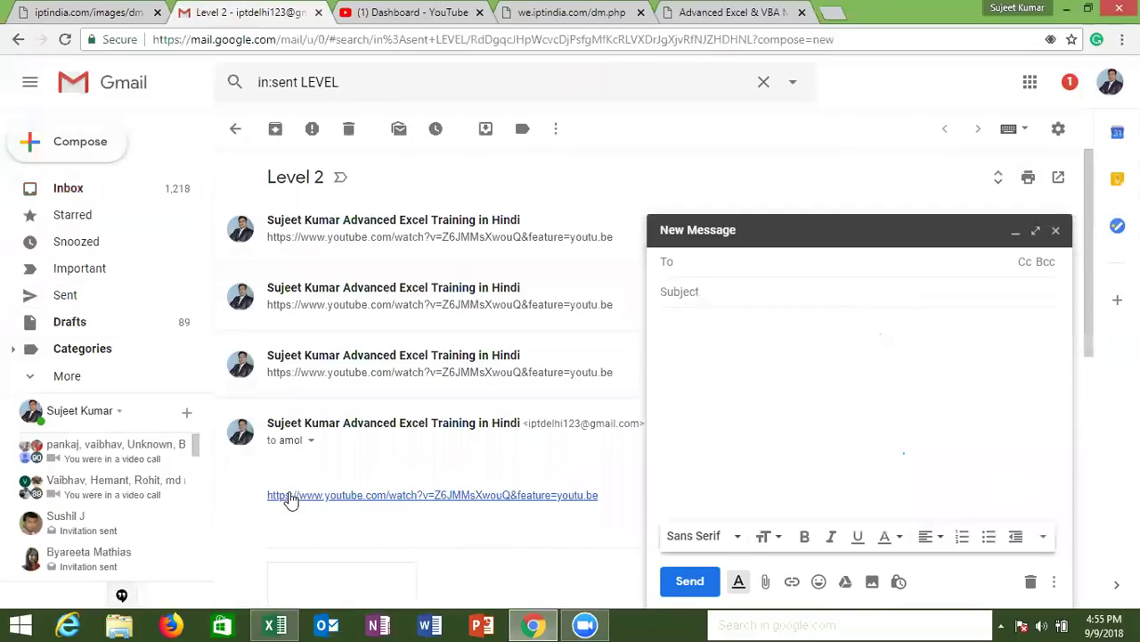
# Copy the YouTube video link address from the Level 2 message
pyautogui.hotkey('shift', 'Left')
pyautogui.hotkey('shift', 'Left')
pyautogui.hotkey('shift', 'Left')
pyautogui.hotkey('shift', 'Left')
pyautogui.hotkey('shift', 'Left')
pyautogui.hotkey('shift', 'Left')
pyautogui.hotkey('shift', 'Home')
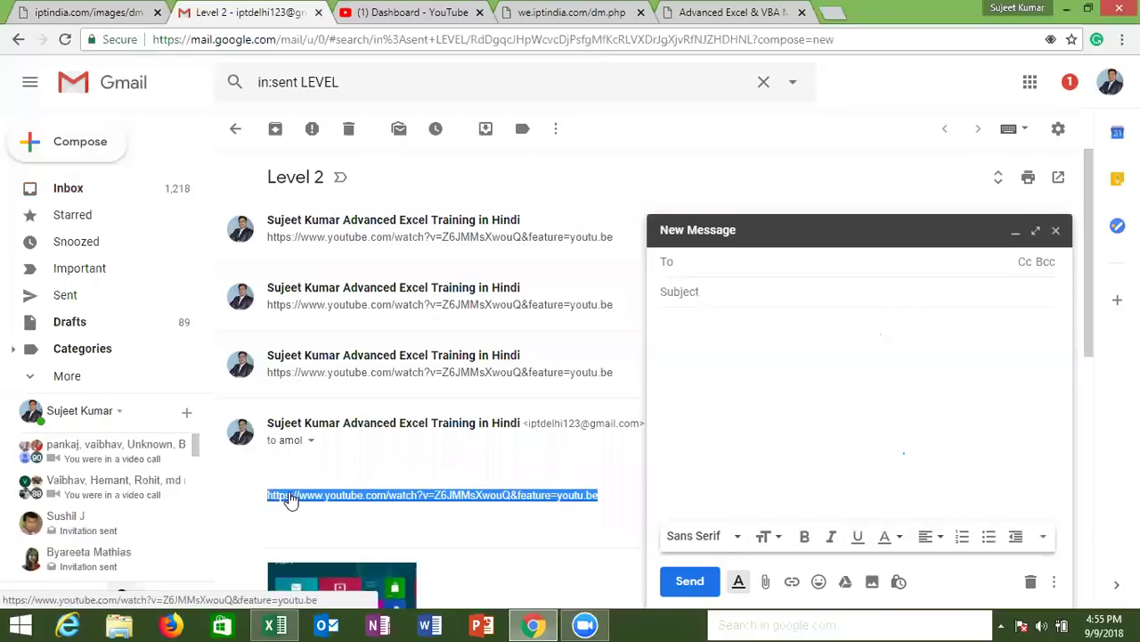
pyautogui.hotkey('shift', 'Down')
pyautogui.hotkey('shift', 'Up')
pyautogui.press('Up')
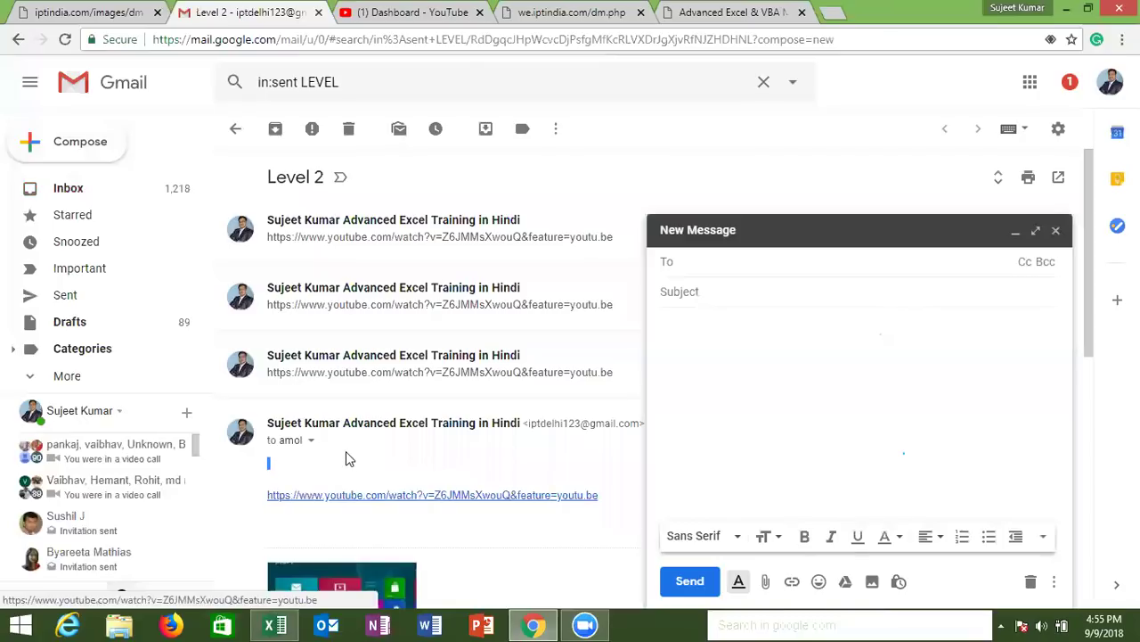
pyautogui.press('Menu')
pyautogui.press('Down')
pyautogui.press('Down')
pyautogui.press('Down')
# Paste the YouTube link into the new message body and set the subject to 'Class Link'
pyautogui.press('Return')
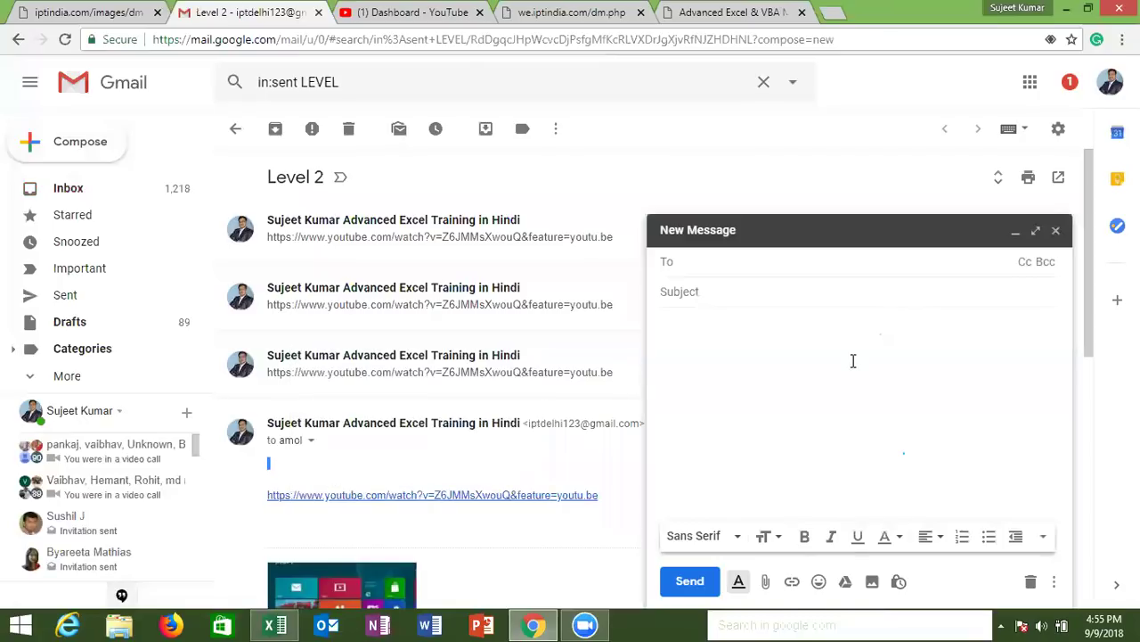
pyautogui.click(824, 373)
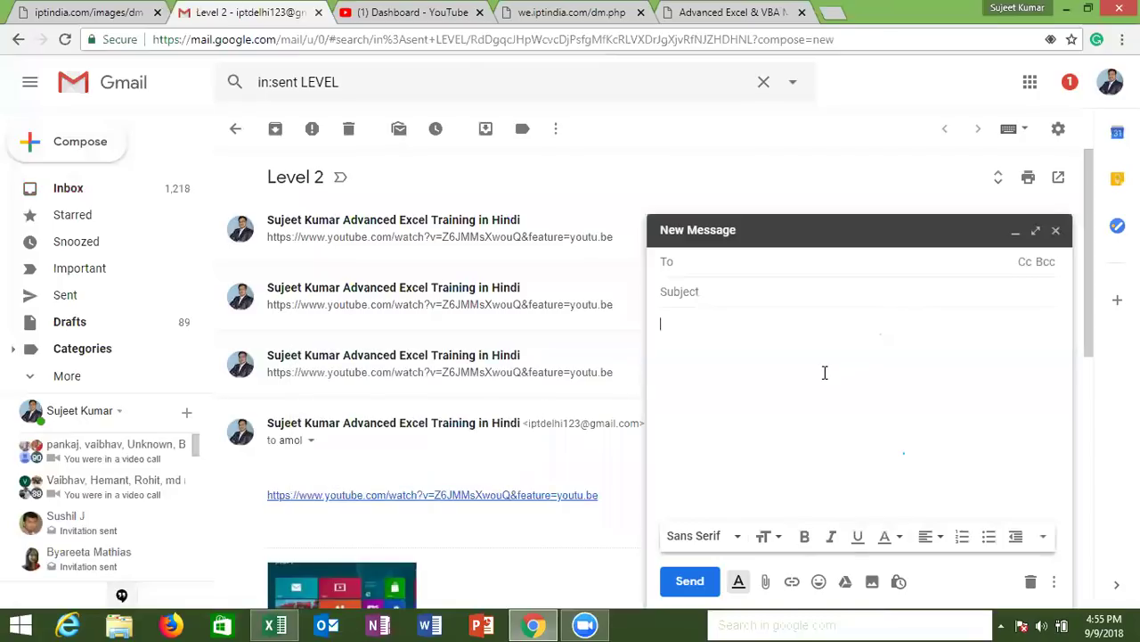
pyautogui.hotkey('ctrl', 'v')
pyautogui.click(745, 295)
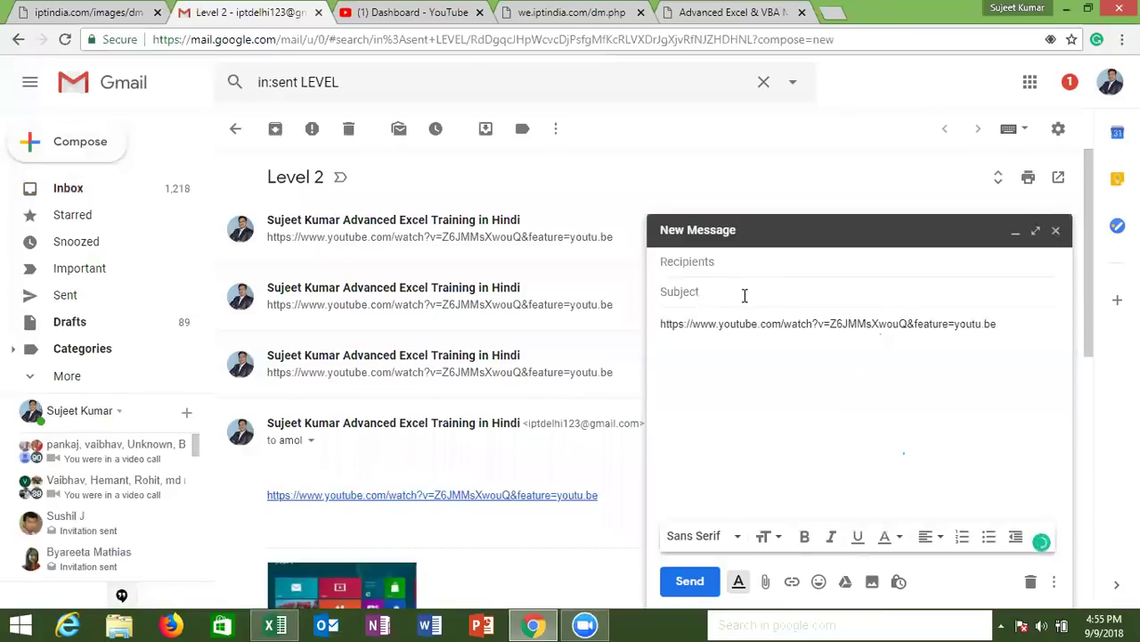
pyautogui.write('cLAS')
pyautogui.press('BackSpace')
pyautogui.press('BackSpace')
pyautogui.press('BackSpace')
pyautogui.press('BackSpace')
pyautogui.write('Class Link')
pyautogui.click(715, 266)
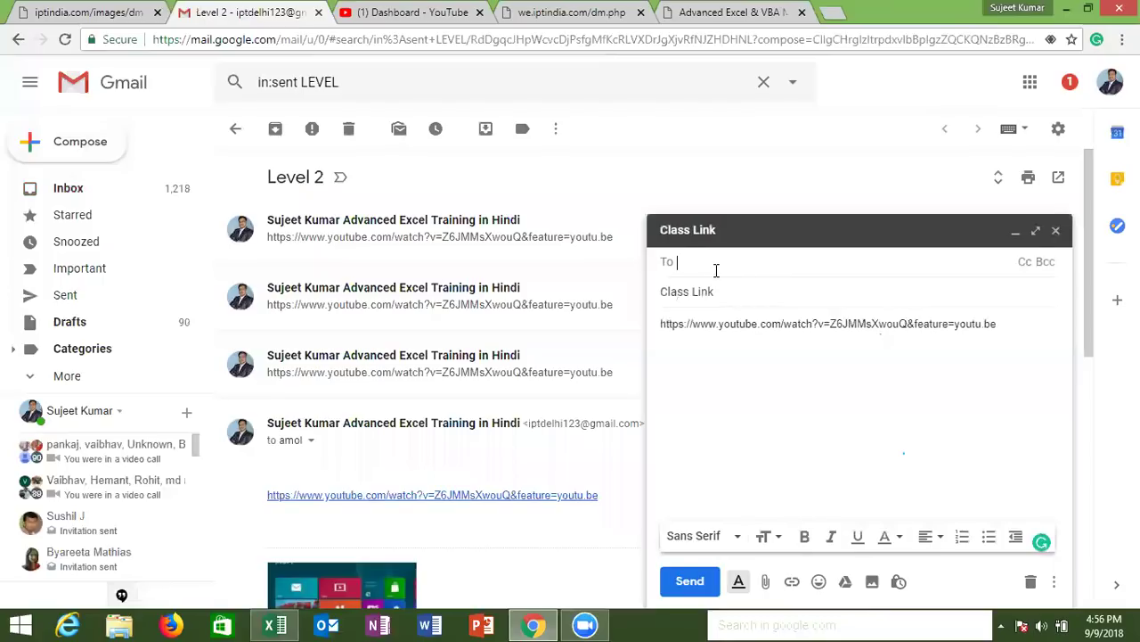
# Replace the draft's invalid recipient with the student's full address from the earlier Join Link message
pyautogui.click(68, 295)
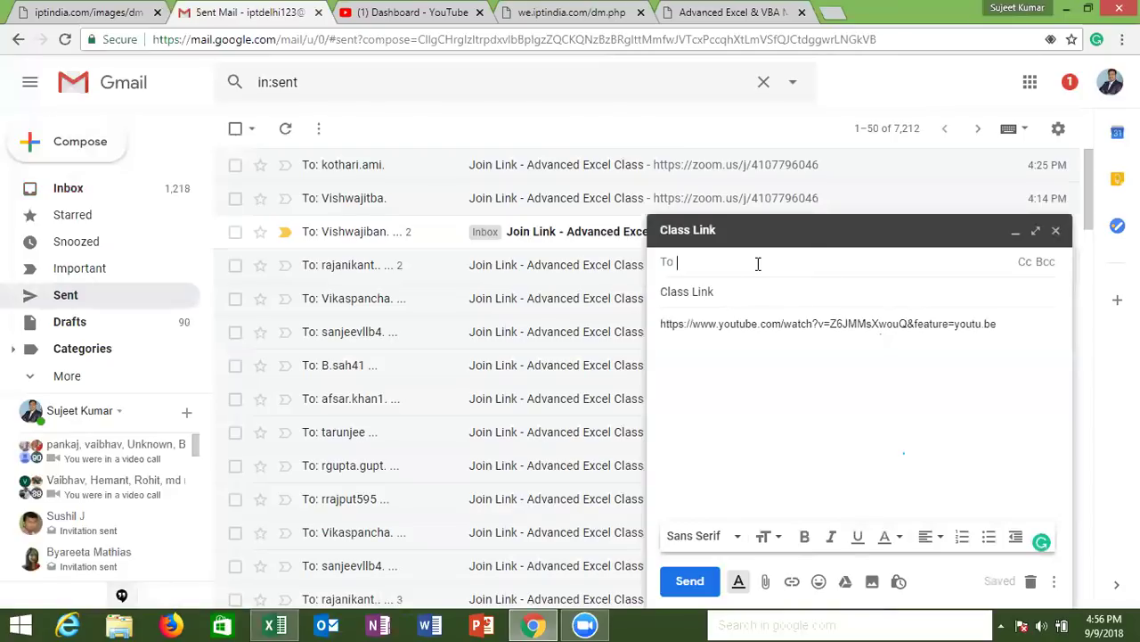
pyautogui.write('ami')
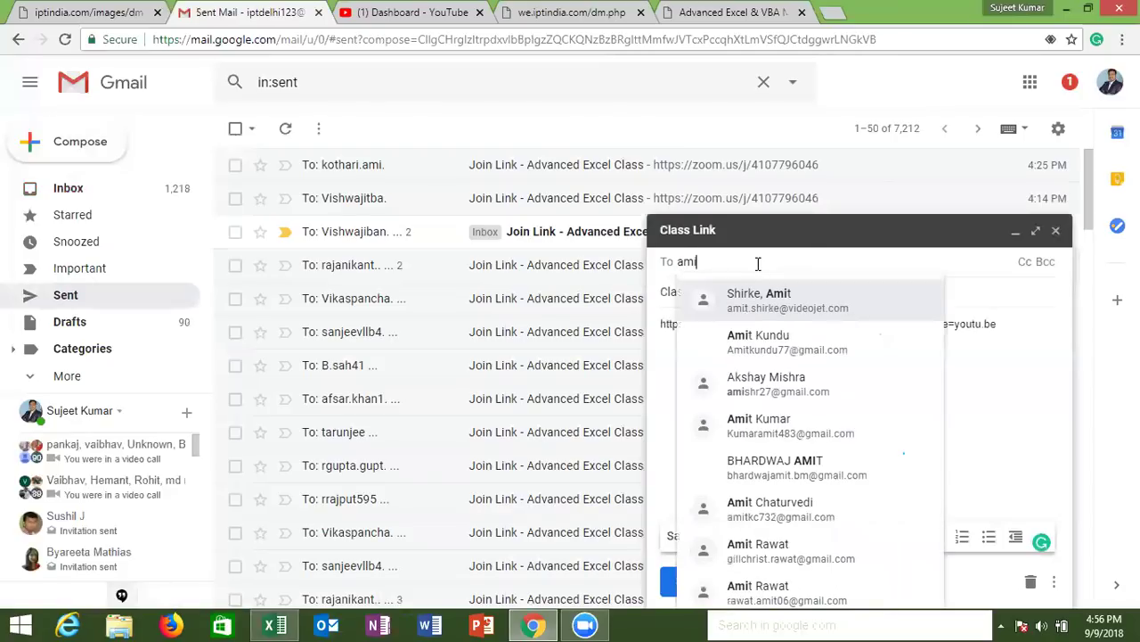
pyautogui.write('t')
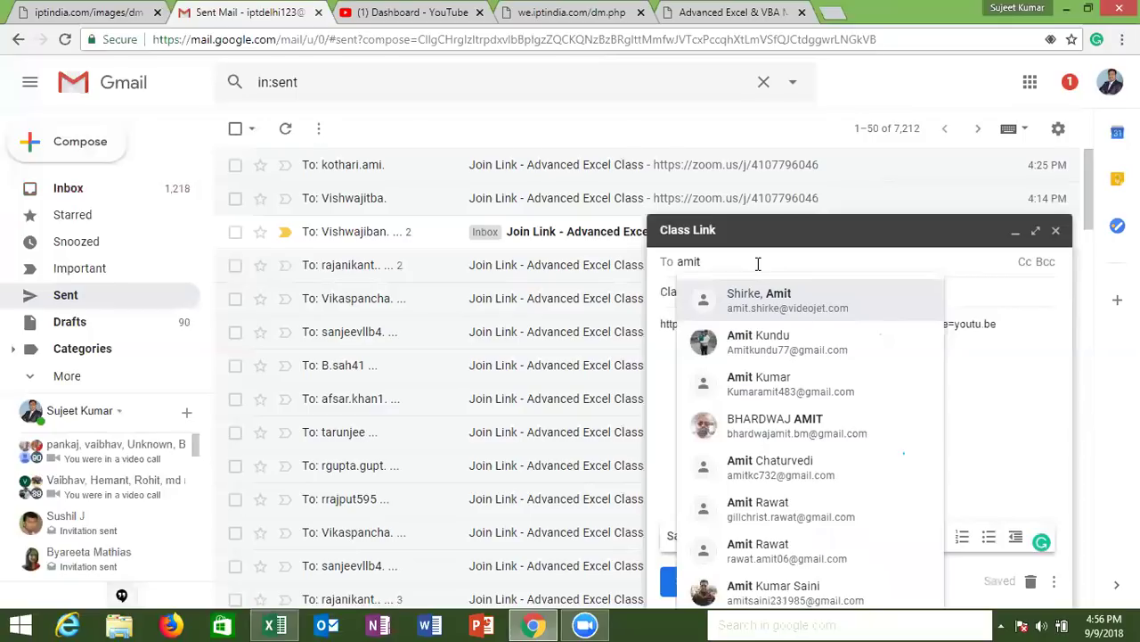
pyautogui.press('BackSpace')
pyautogui.press('BackSpace')
pyautogui.press('BackSpace')
pyautogui.press('BackSpace')
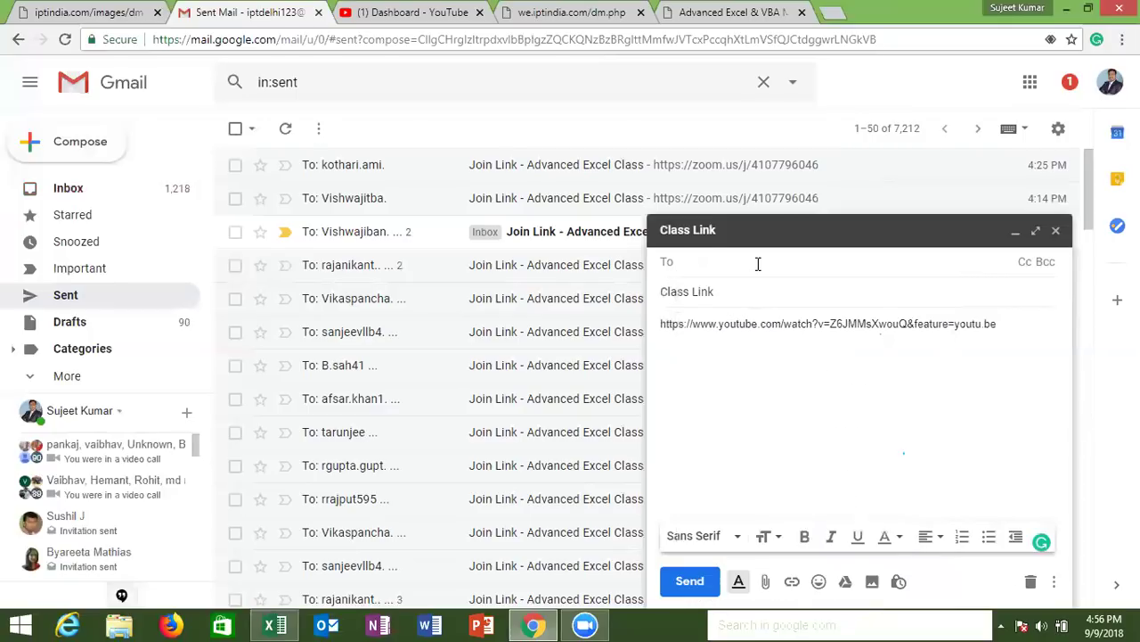
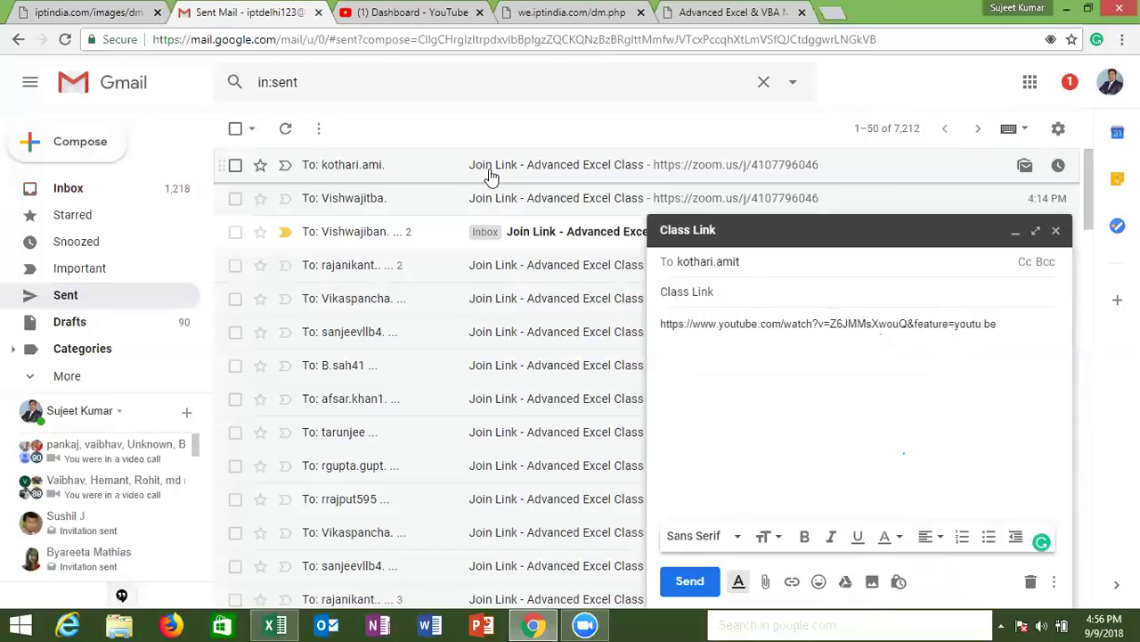
pyautogui.press('Tab')
pyautogui.click(339, 168)
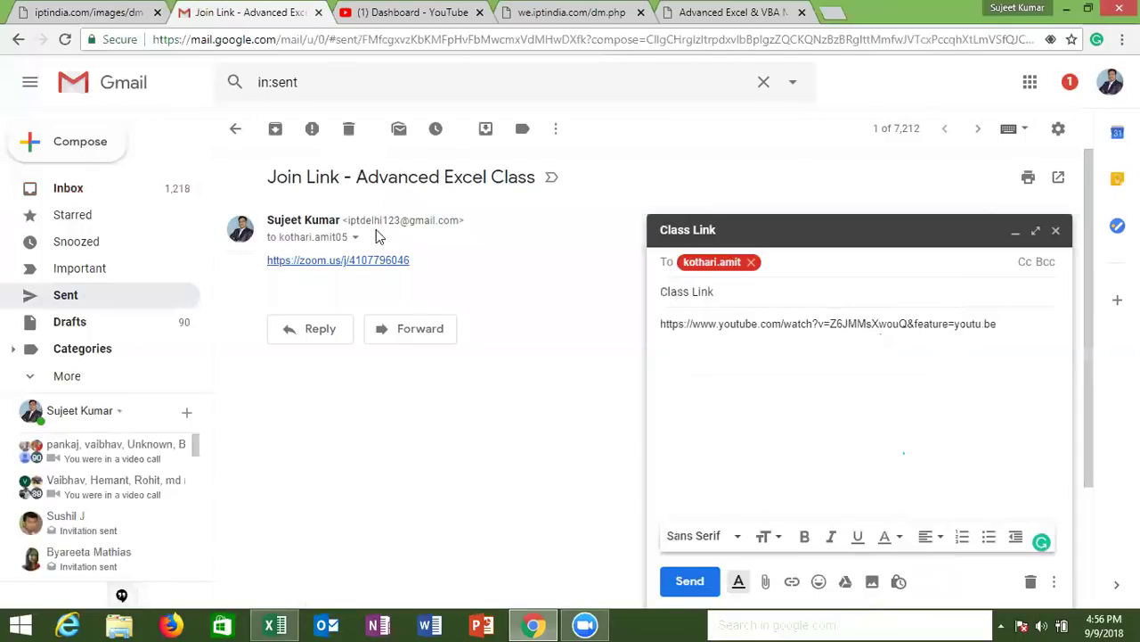
pyautogui.click(355, 237)
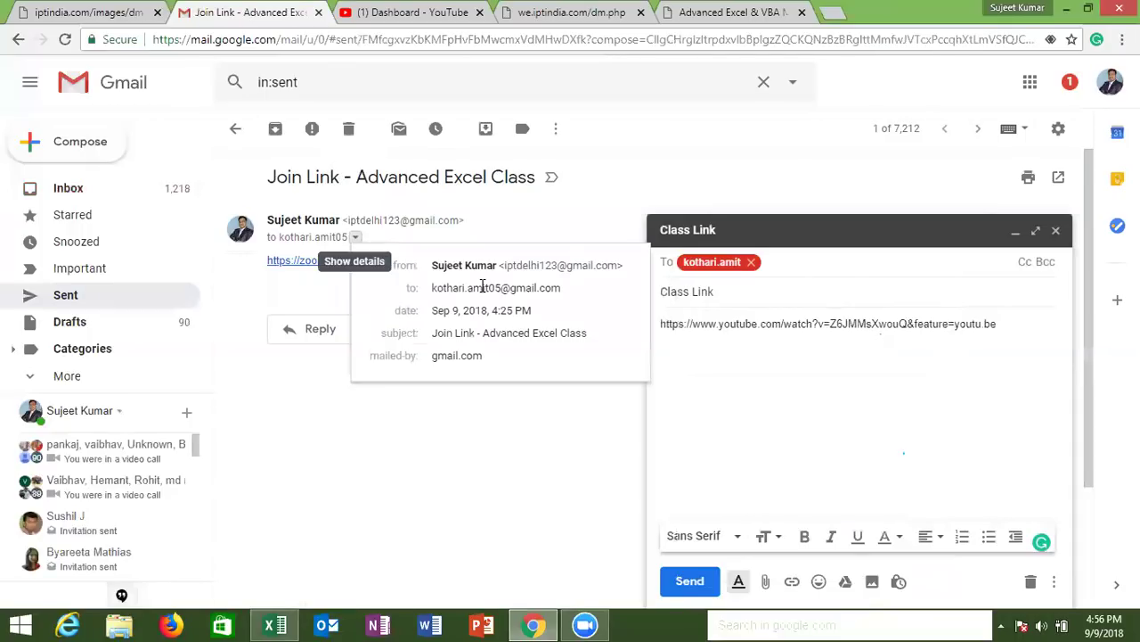
pyautogui.click(753, 264)
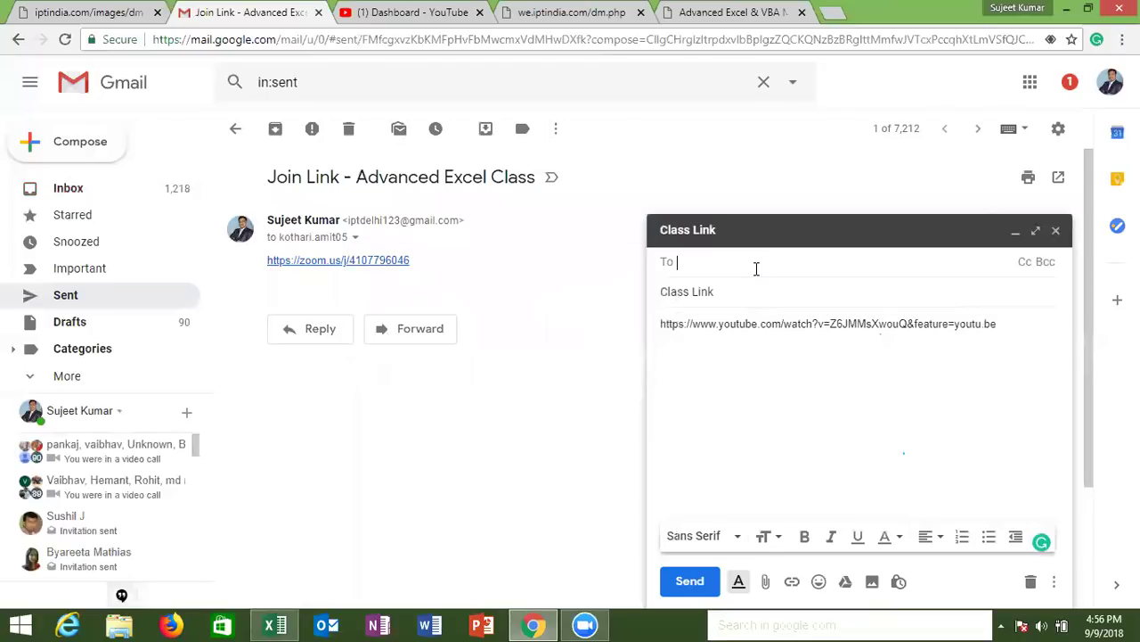
pyautogui.hotkey('ctrl', 'v')
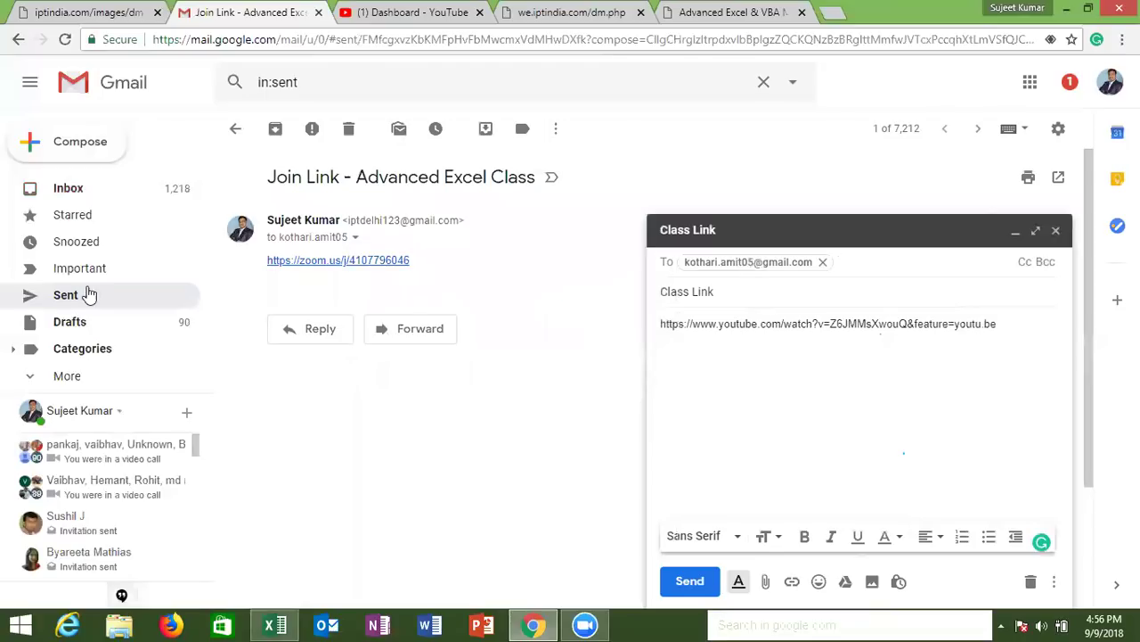
pyautogui.click(80, 299)
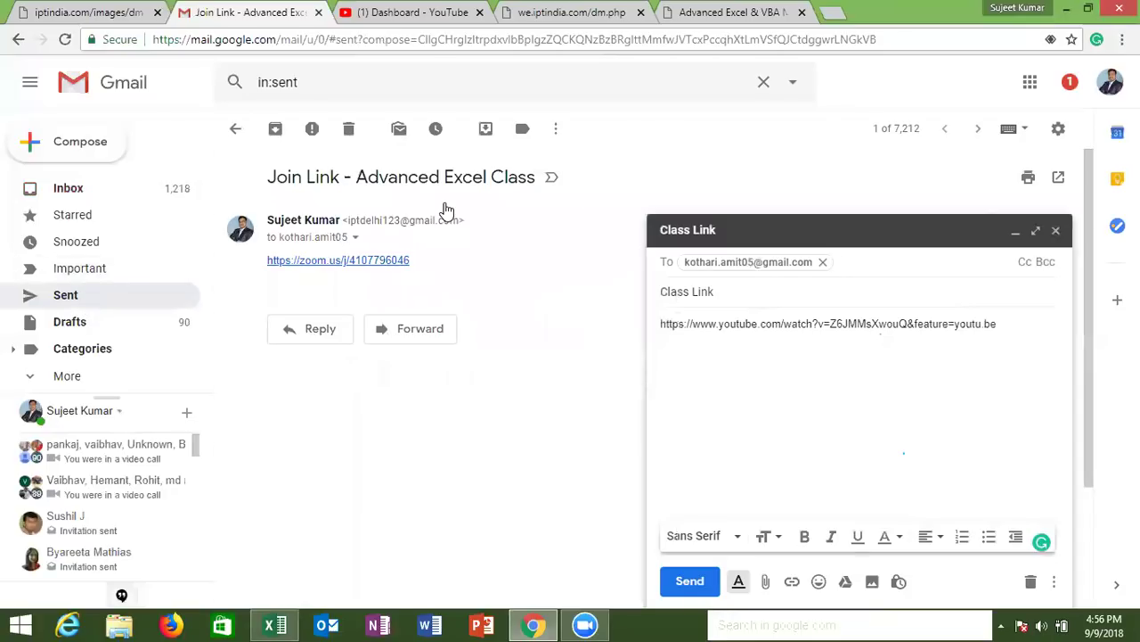
# Add the second student's Yahoo address to the To field, then check an earlier sent message's recipient
pyautogui.click(871, 258)
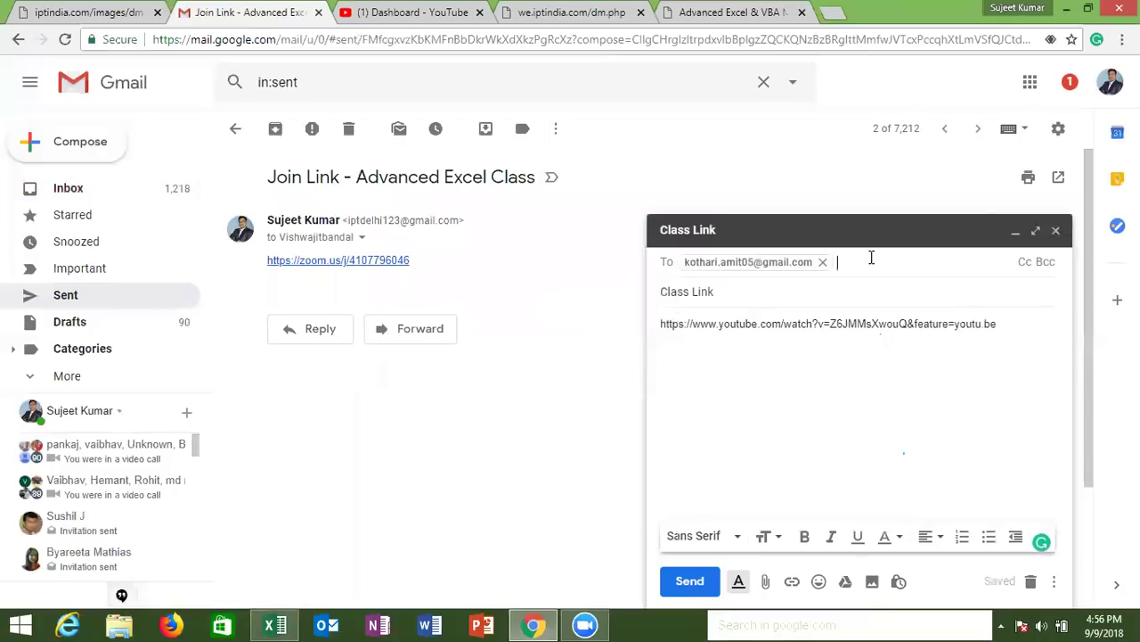
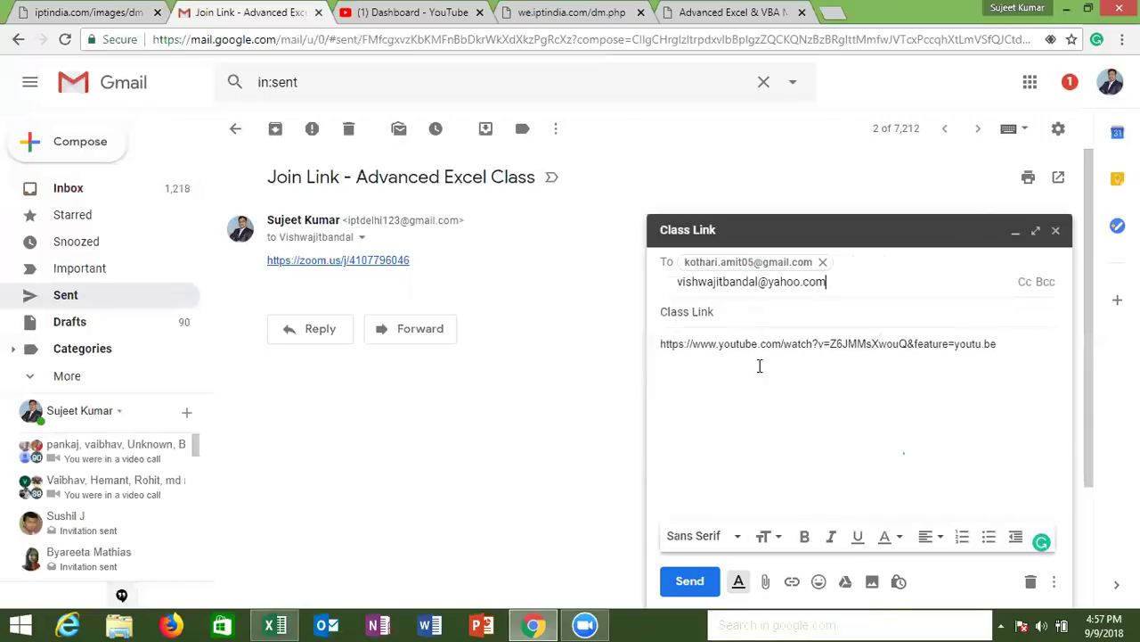
pyautogui.click(360, 238)
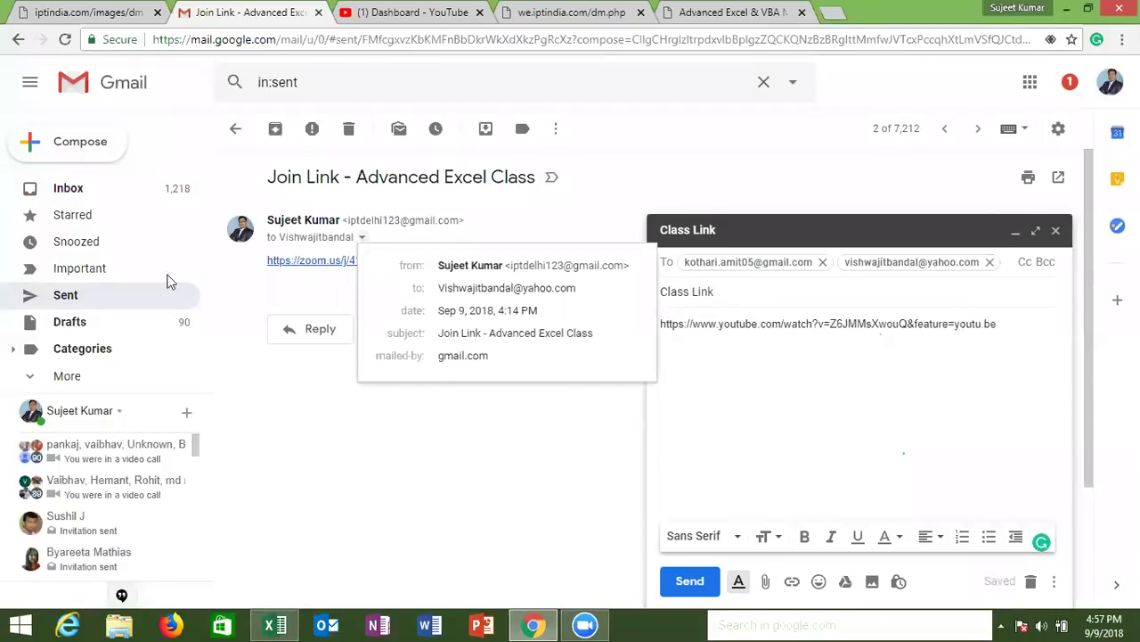
pyautogui.click(72, 303)
pyautogui.click(71, 303)
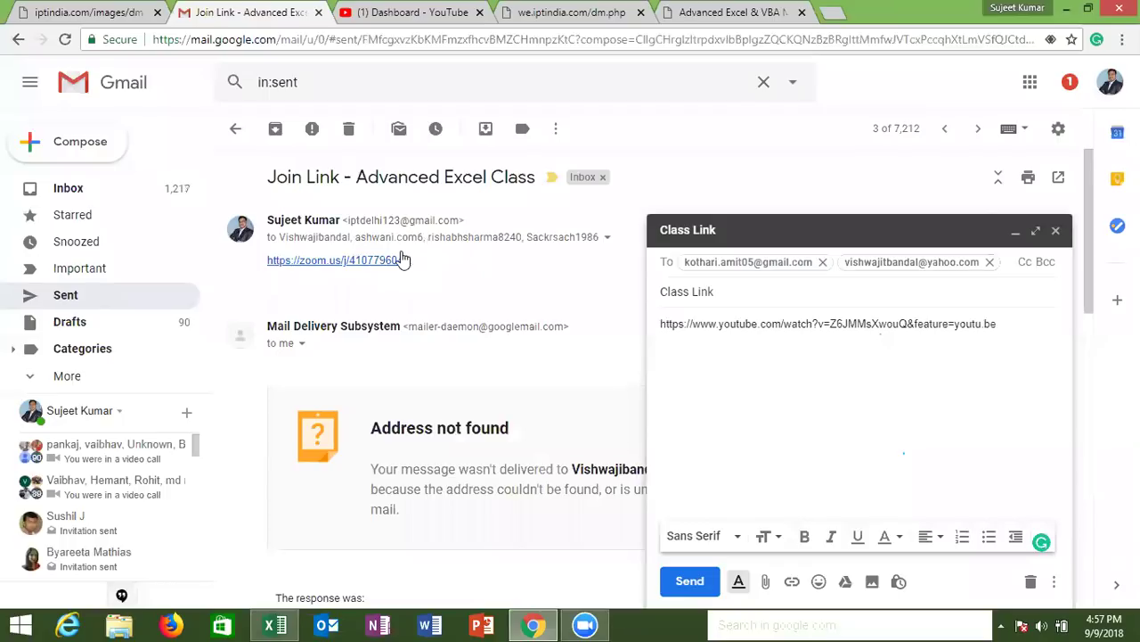
# Copy the three remaining students' addresses from the earlier message into To and send the email
pyautogui.click(606, 238)
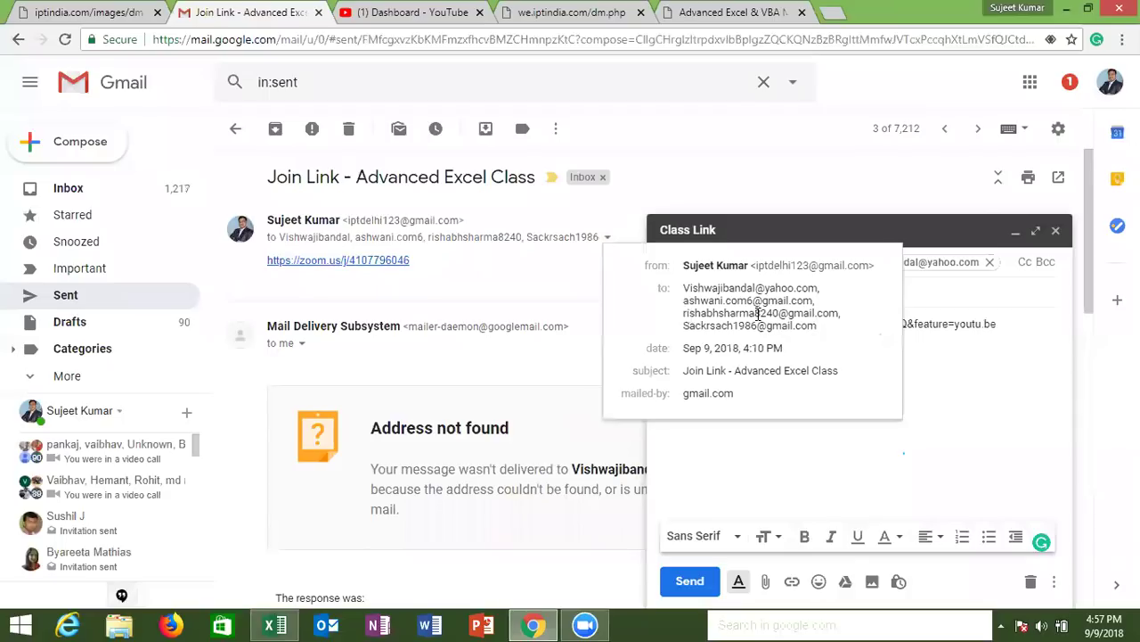
pyautogui.tripleClick(686, 288)
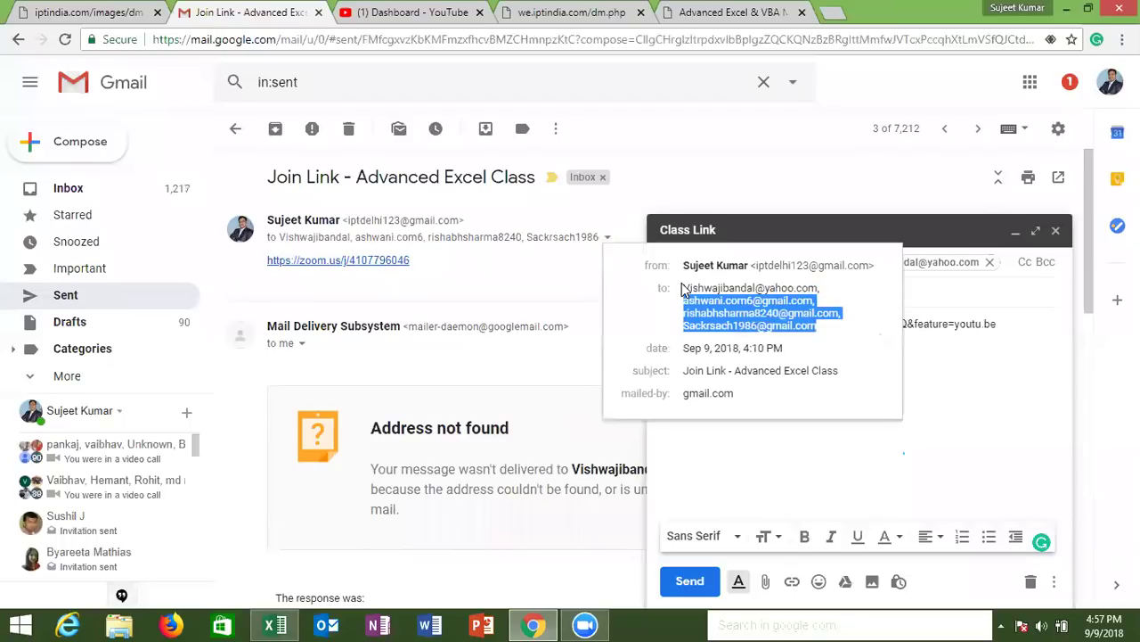
pyautogui.click(998, 287)
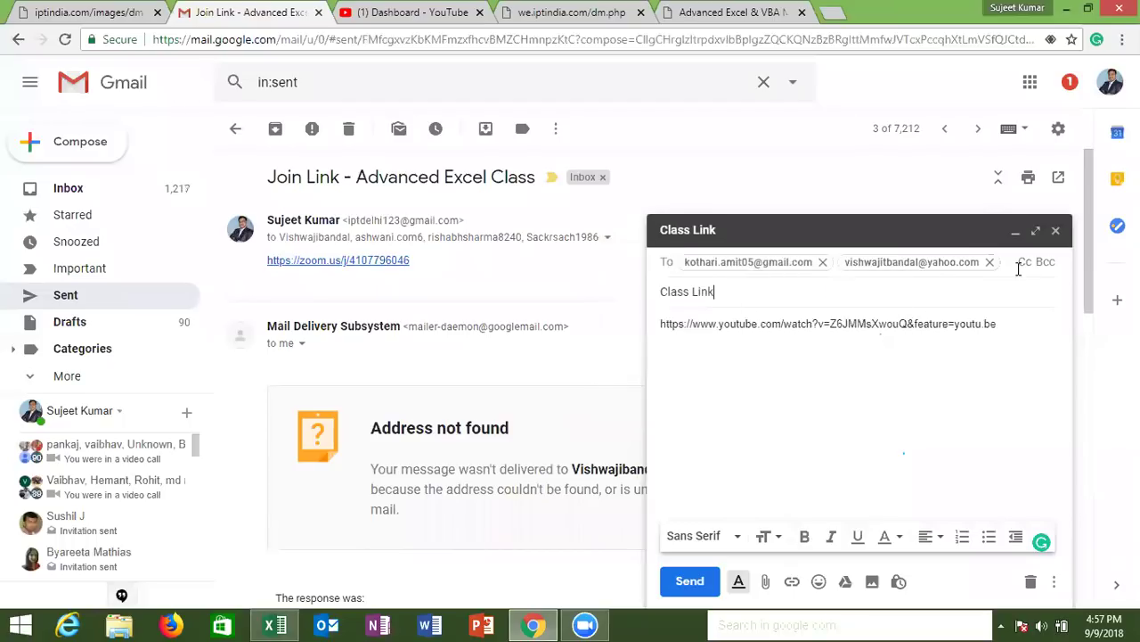
pyautogui.click(1014, 269)
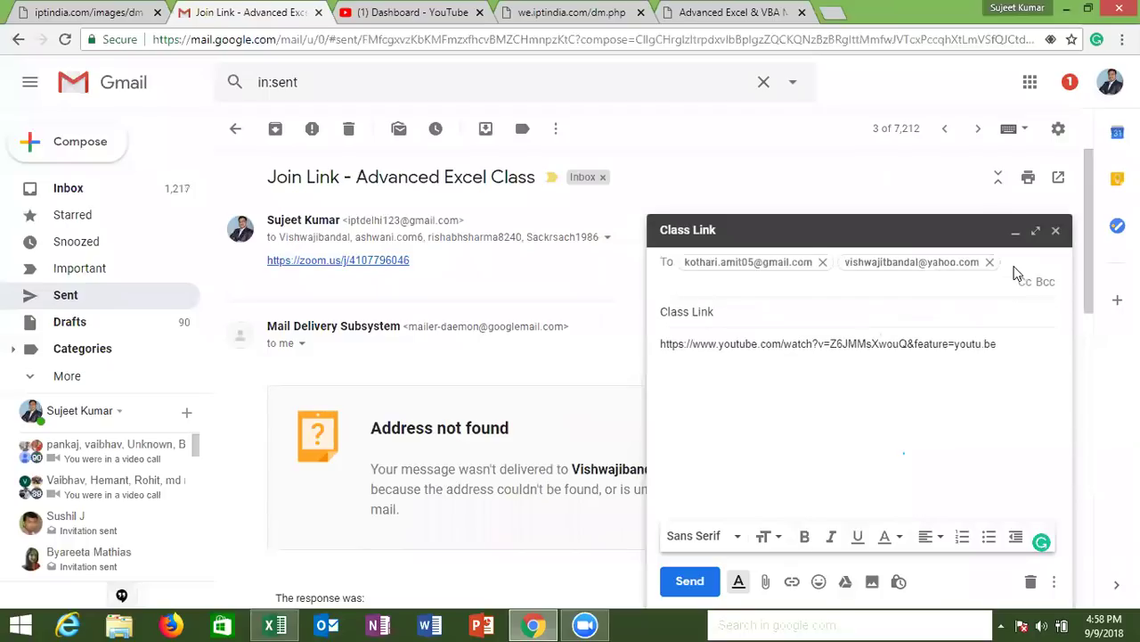
pyautogui.hotkey('ctrl', 'v')
pyautogui.click(806, 420)
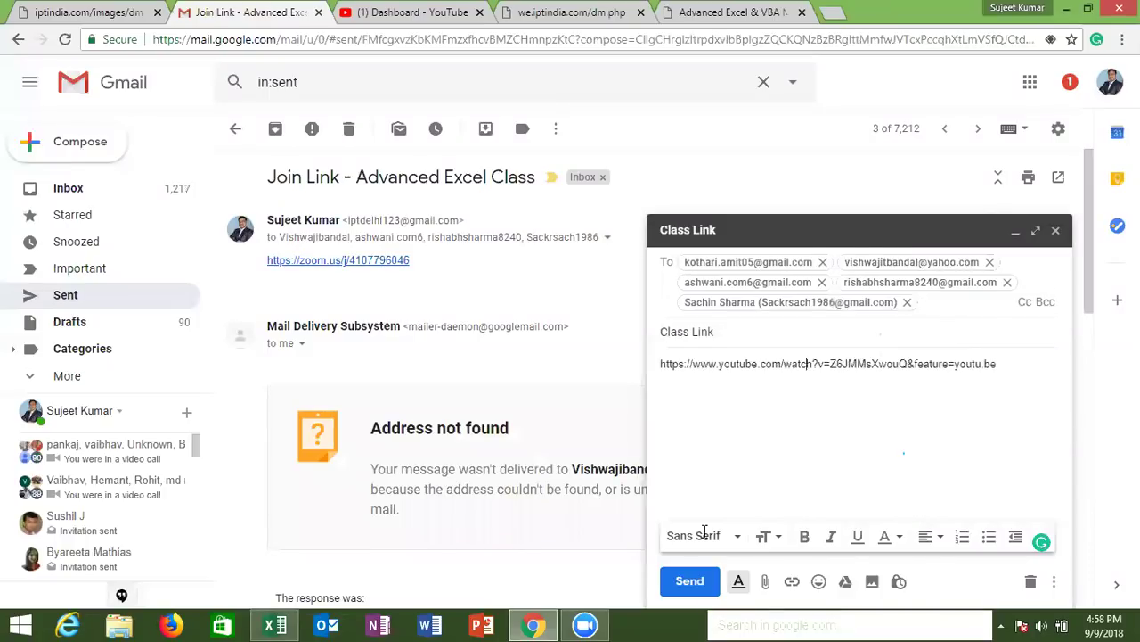
pyautogui.click(689, 581)
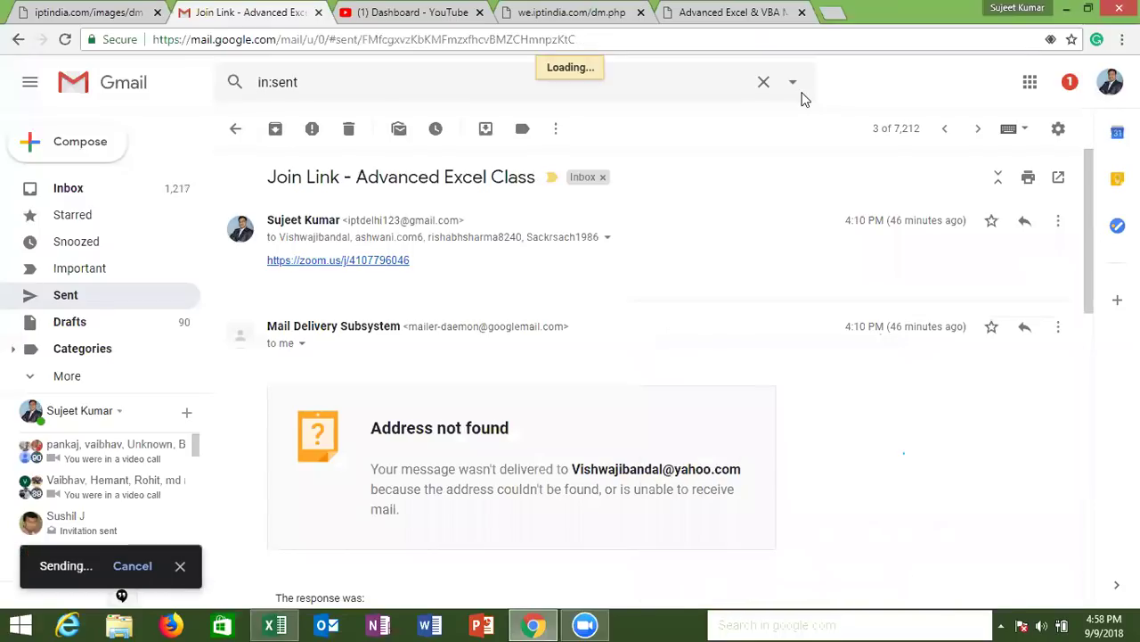
# Minimize Chrome to reveal the Advanced Excel Training desktop wallpaper
pyautogui.press('super+d')
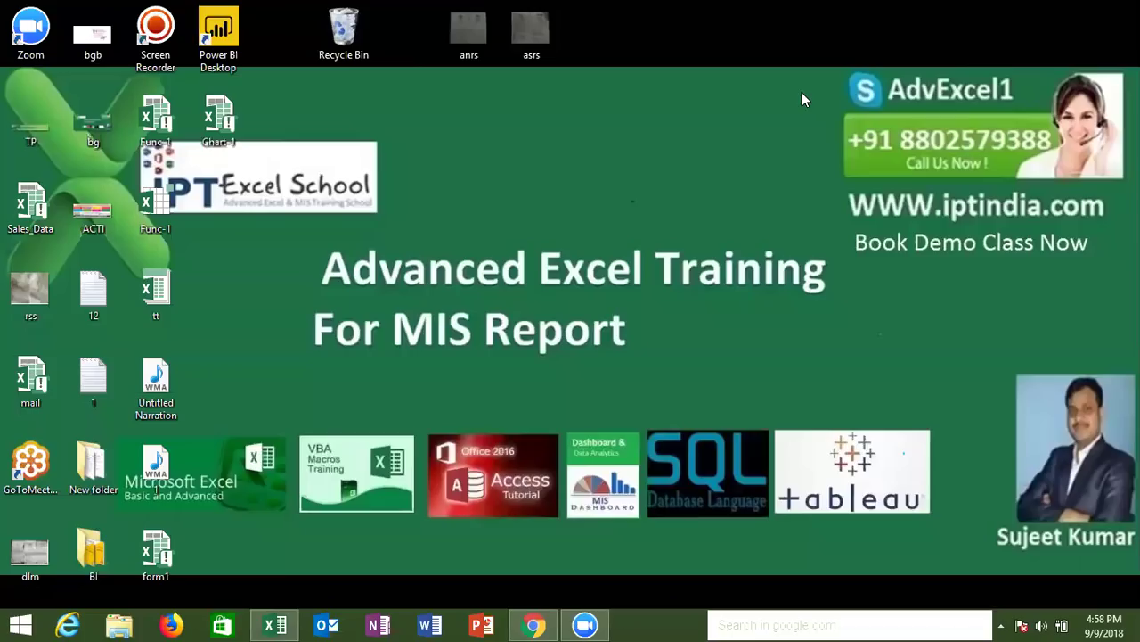